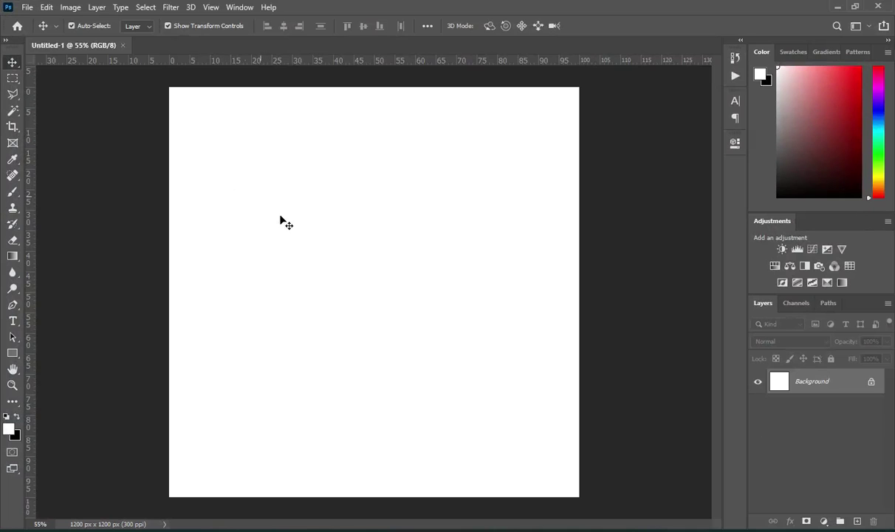
Step: Copy colour code 170232 from the notes and add a Solid Color fill layer in that dark purple
key(alt+Tab)
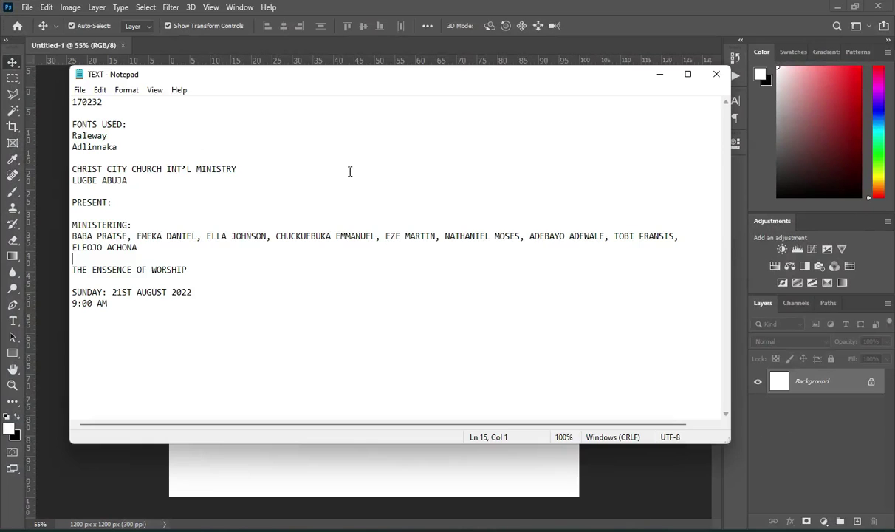
drag(109, 102, 72, 101)
key(ctrl+c)
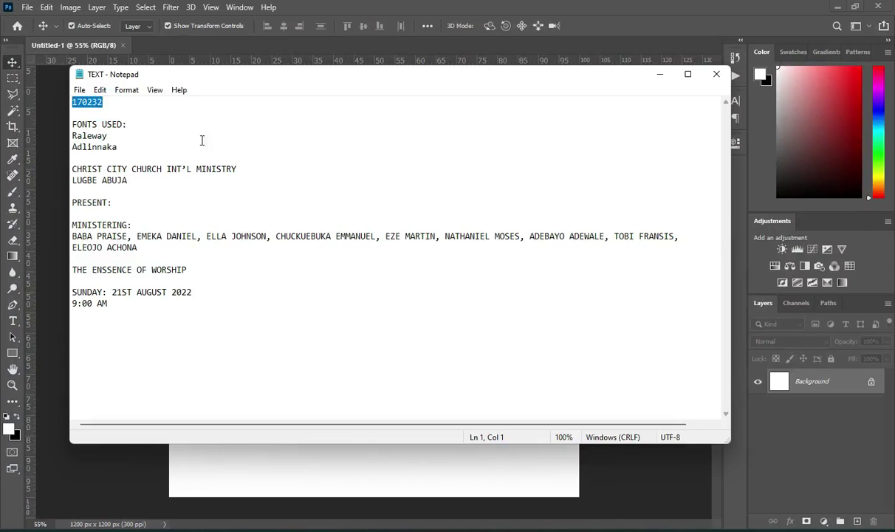
click(660, 74)
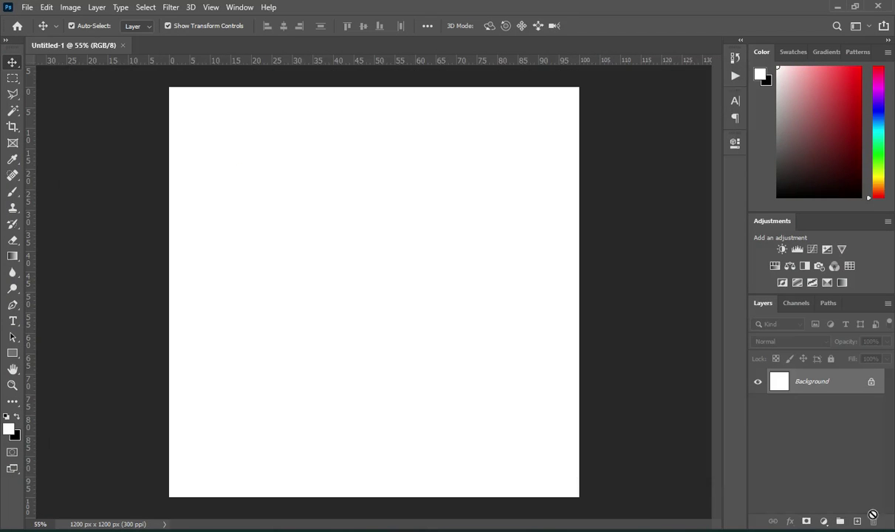
click(825, 523)
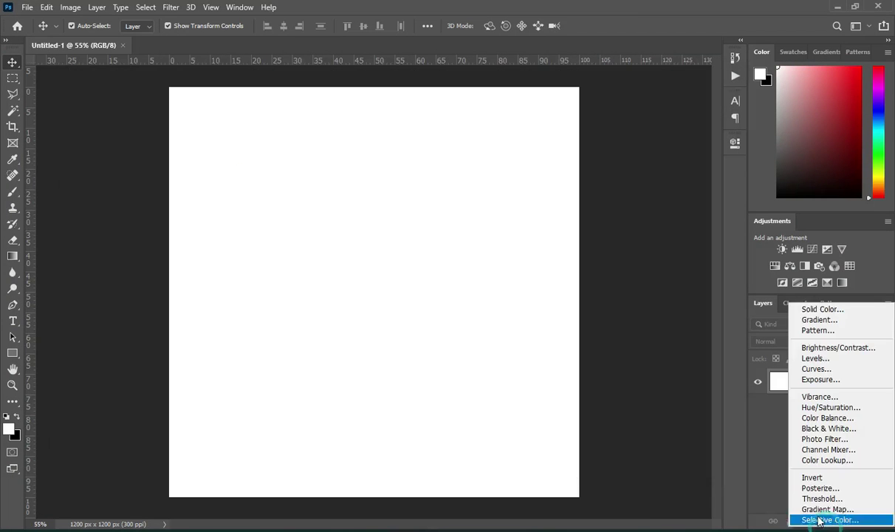
click(843, 306)
key(ctrl+v)
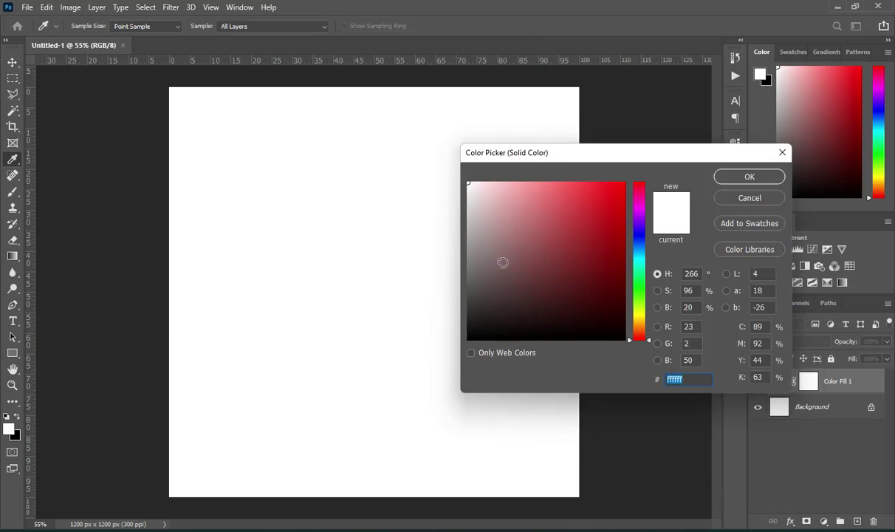
click(750, 177)
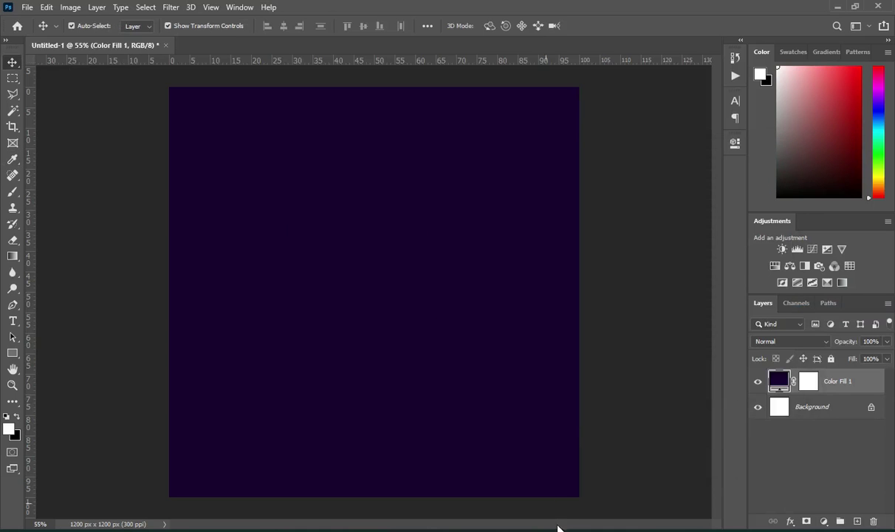
key(alt+Tab)
Step: Place the church interior photo onto the flyer and move it up to the top edge
click(603, 231)
drag(608, 231, 361, 200)
drag(373, 144, 377, 75)
key(Return)
Step: Apply a 19.4 px Gaussian Blur smart filter to the church photo
click(189, 8)
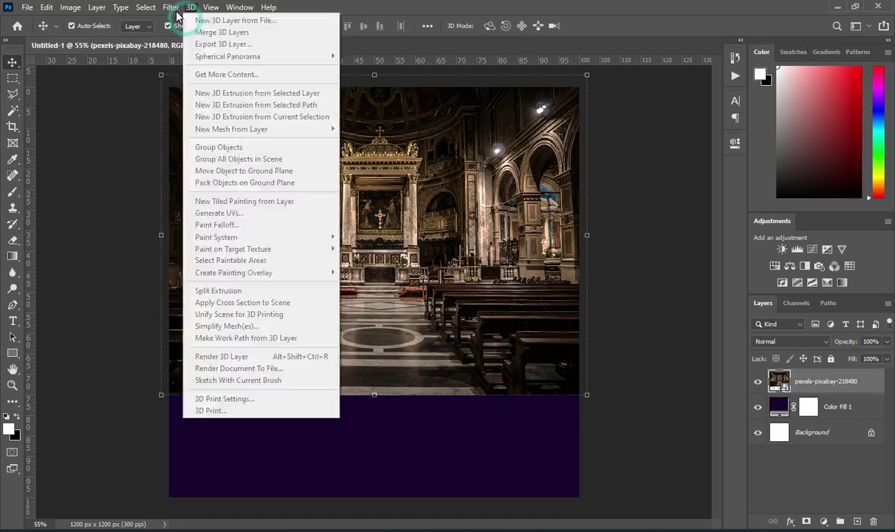
mouse_move(171, 7)
mouse_move(205, 149)
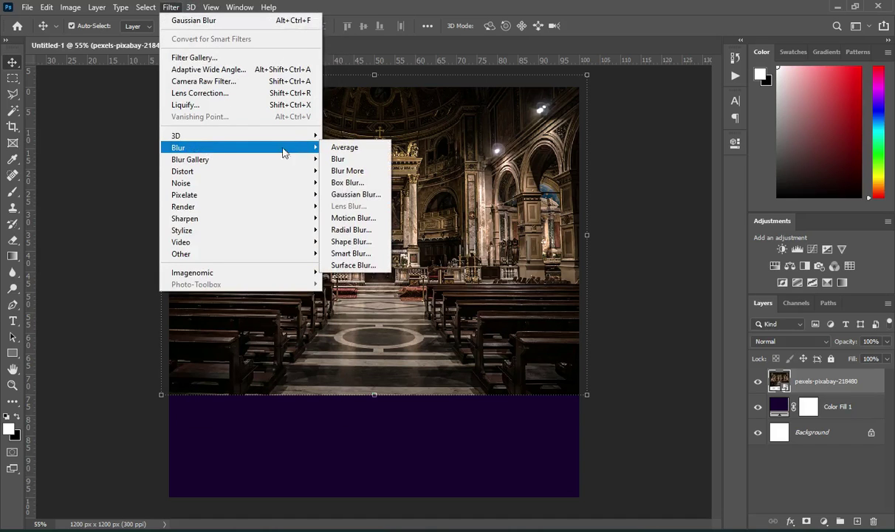
click(336, 195)
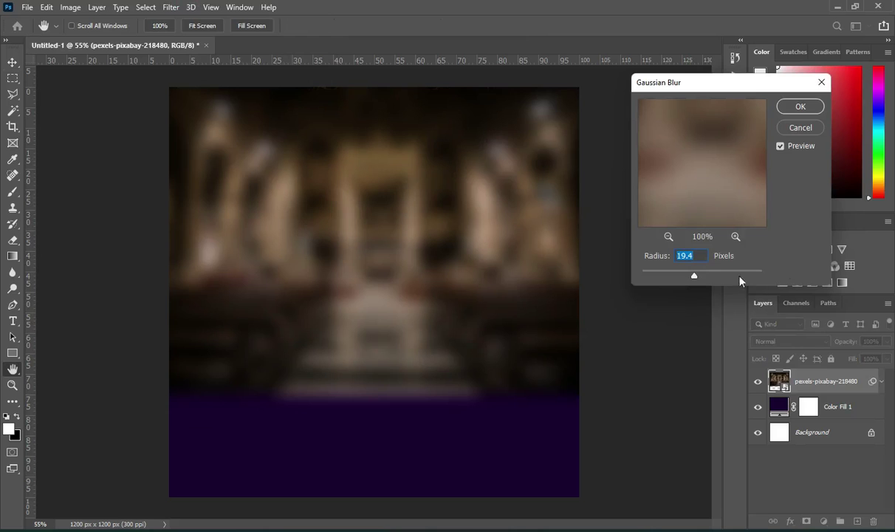
click(798, 109)
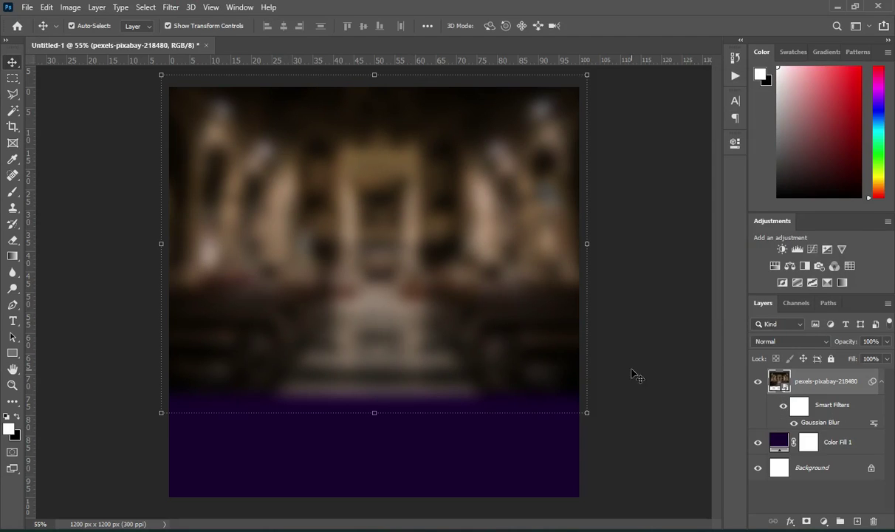
Step: Mask the church photo with an upward gradient so its bottom fades into the purple
click(573, 371)
click(437, 356)
click(881, 382)
click(807, 521)
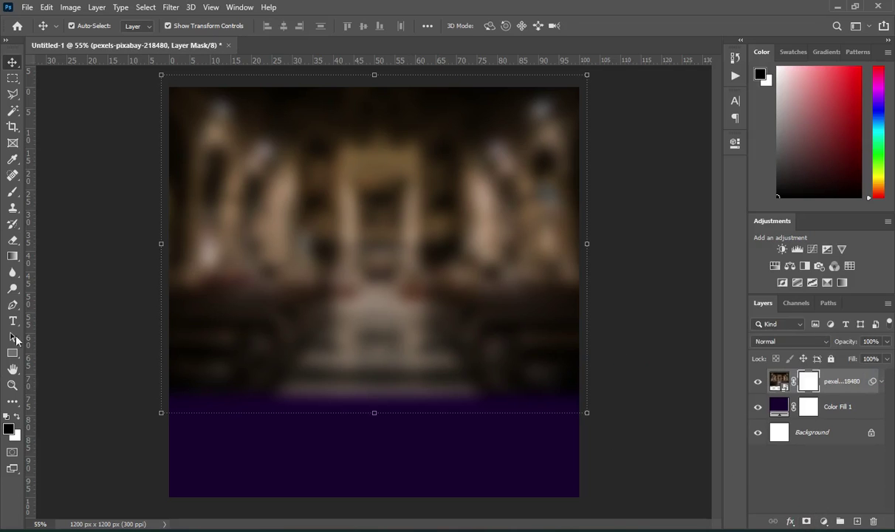
click(13, 256)
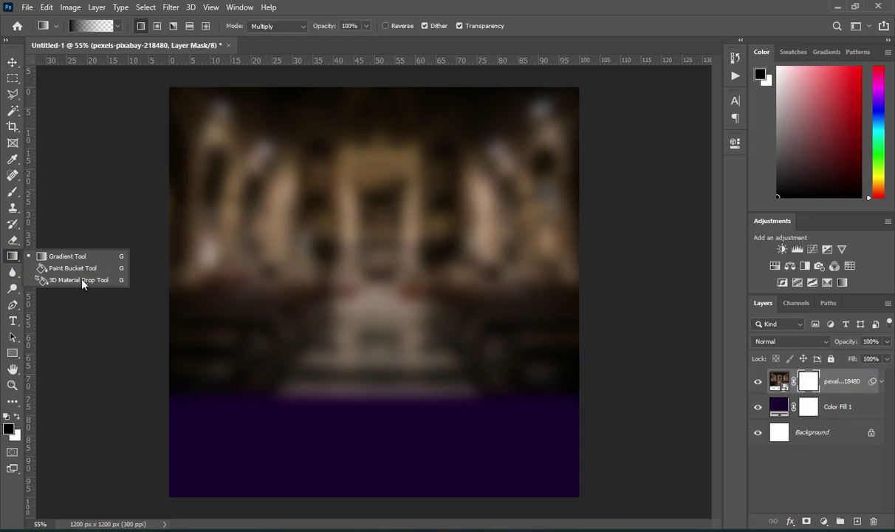
click(62, 257)
drag(387, 436, 343, 372)
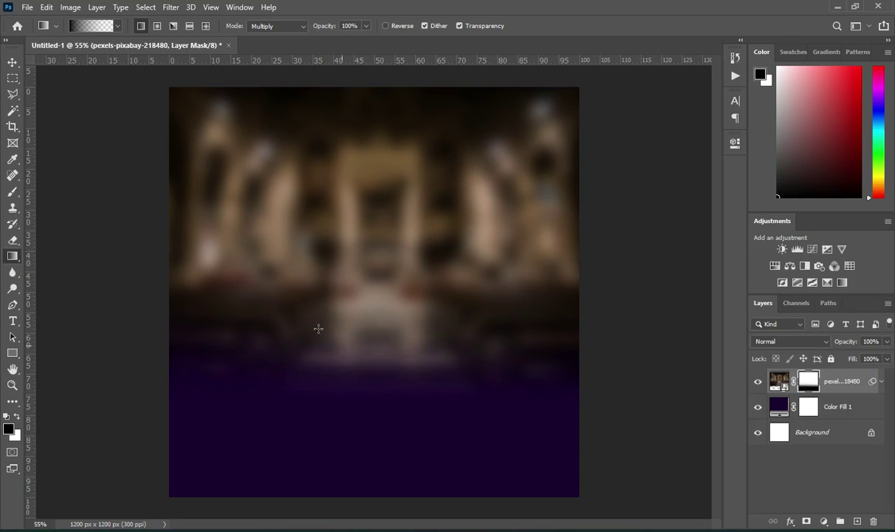
Step: Set the church photo's blend mode to Color Dodge
key(v)
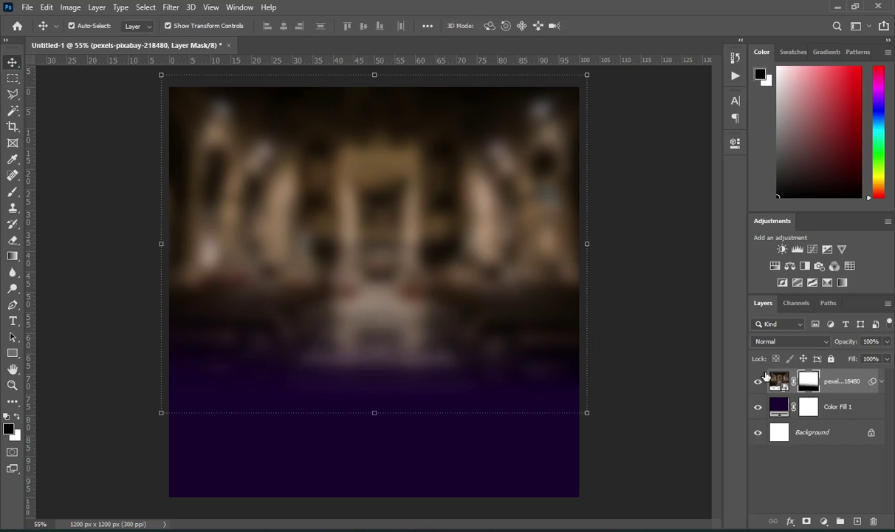
click(768, 339)
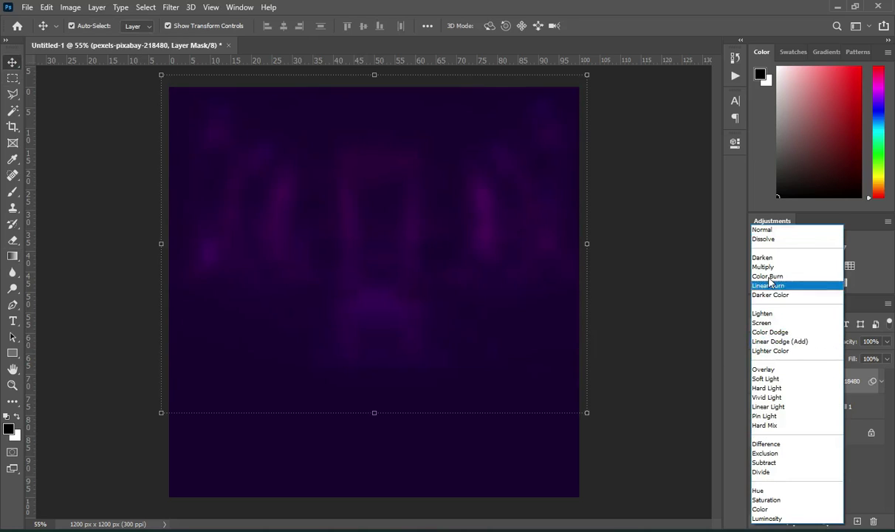
click(772, 333)
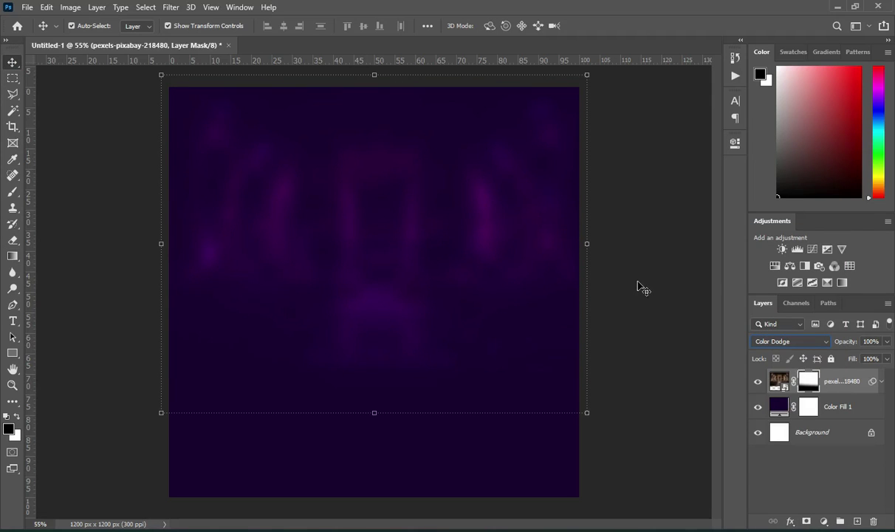
click(597, 305)
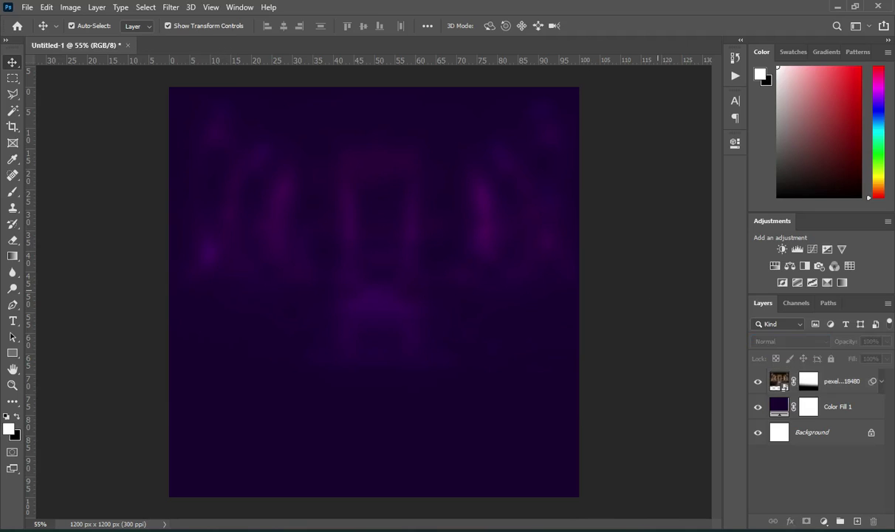
Step: Place the dove image bird-3724869_1920 into the flyer and scale it to about 35%
key(alt+Tab)
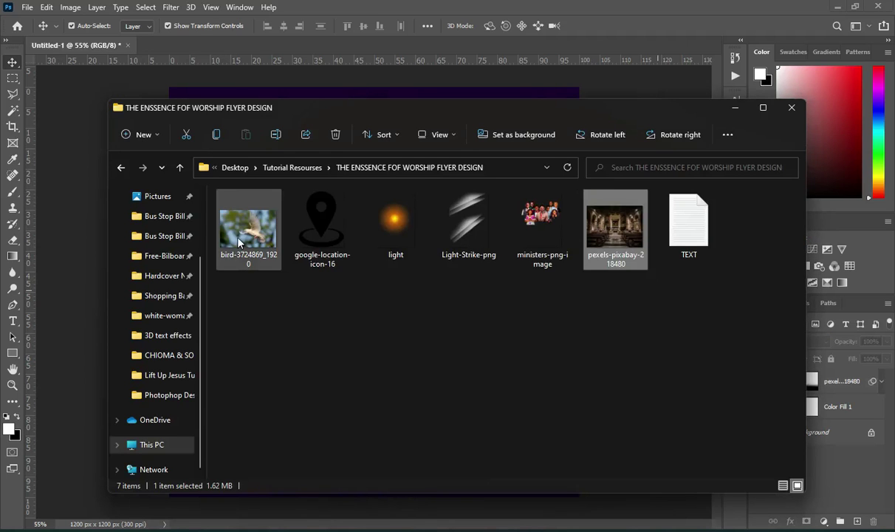
click(249, 235)
drag(249, 235, 394, 230)
drag(171, 427, 374, 280)
Step: Commit the dove's placement and blend it in Soft Light
click(595, 25)
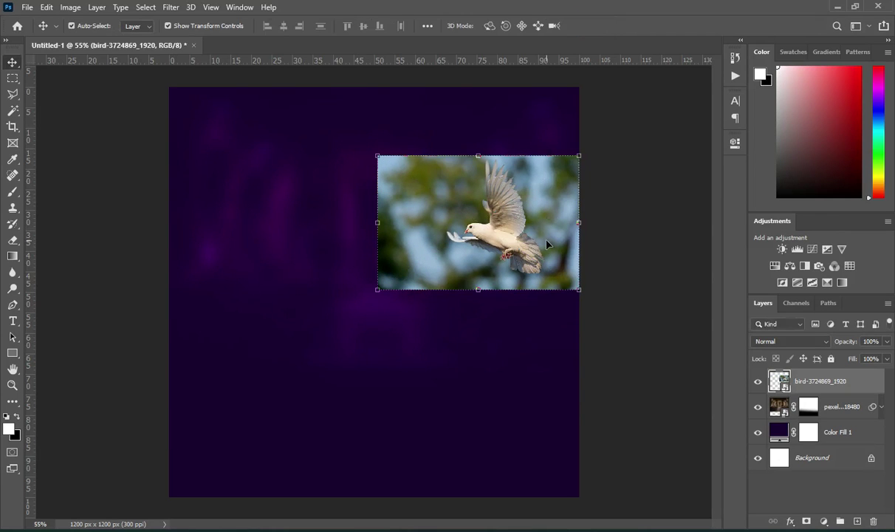
click(798, 342)
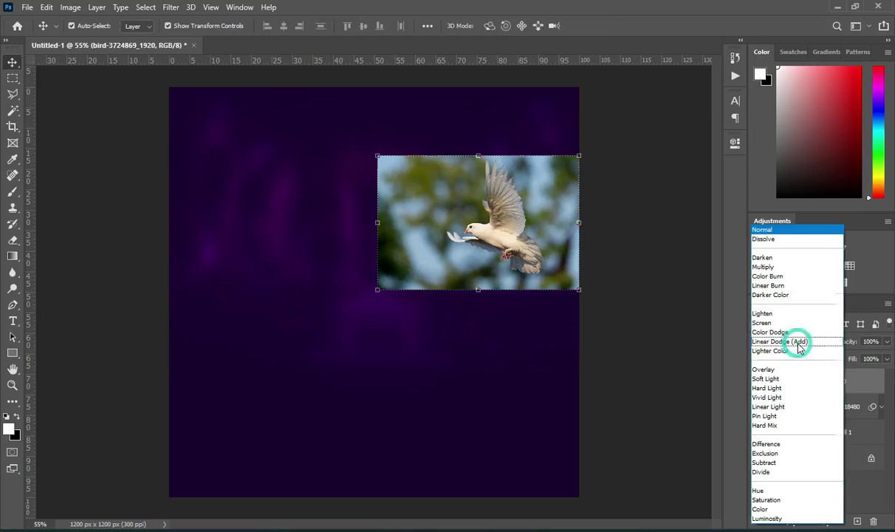
click(768, 378)
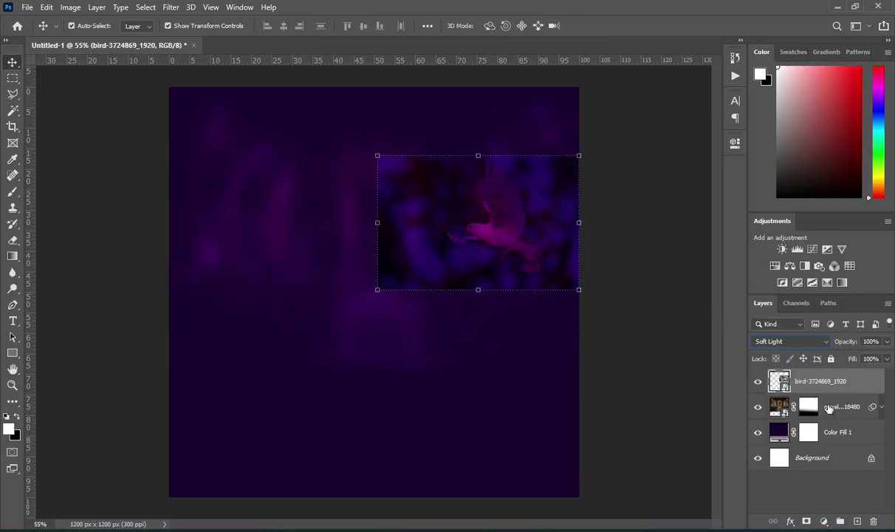
Step: Add a layer mask to the dove and fade its left, lower, top and right edges with gradients
click(807, 521)
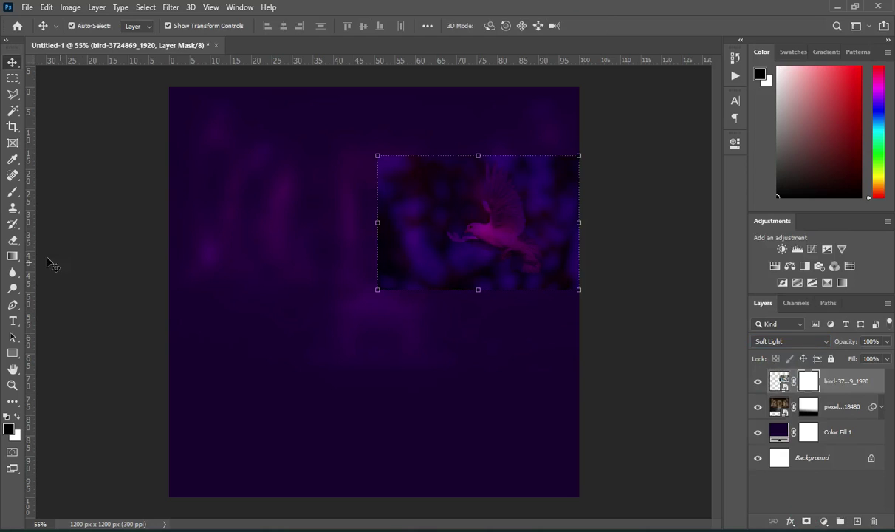
click(12, 257)
drag(342, 224, 515, 214)
drag(357, 228, 414, 227)
drag(470, 300, 488, 289)
drag(499, 131, 499, 156)
click(500, 134)
click(506, 140)
click(608, 197)
drag(577, 206, 540, 209)
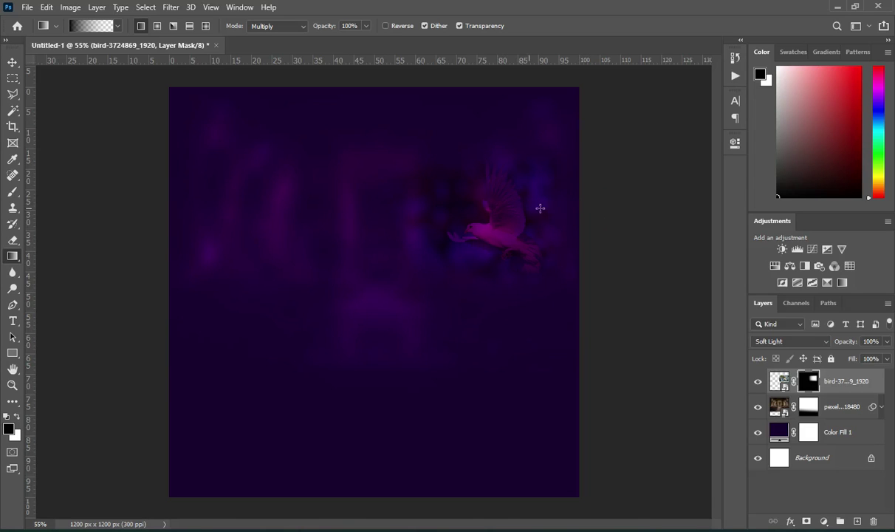
Step: Move the dove to the upper right and redraw its mask gradient across it
click(13, 62)
drag(481, 235, 506, 192)
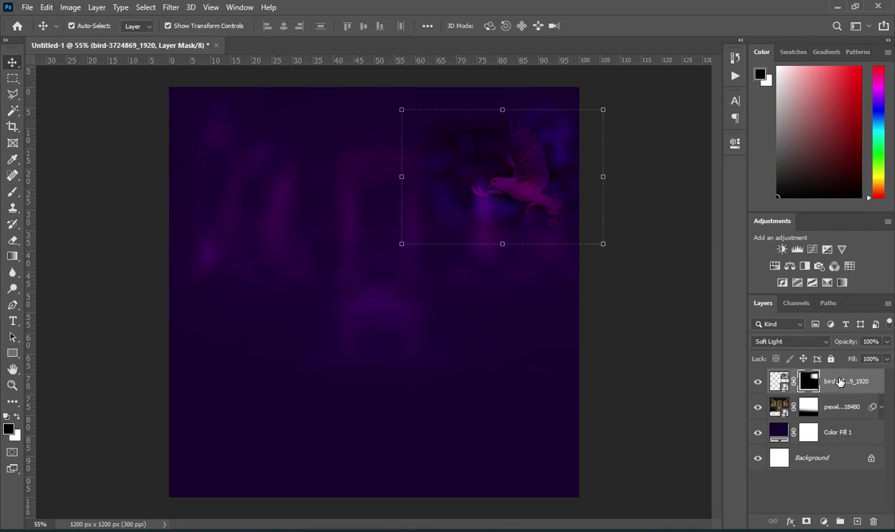
drag(524, 196, 487, 198)
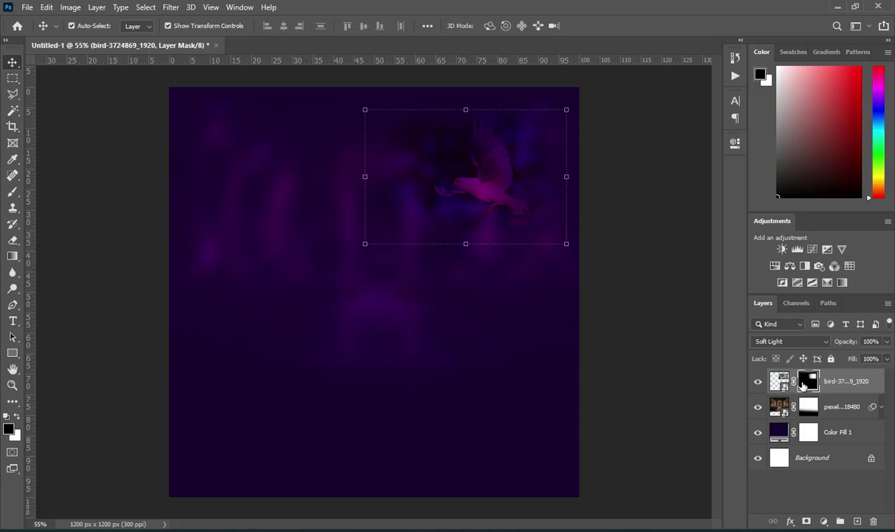
click(13, 256)
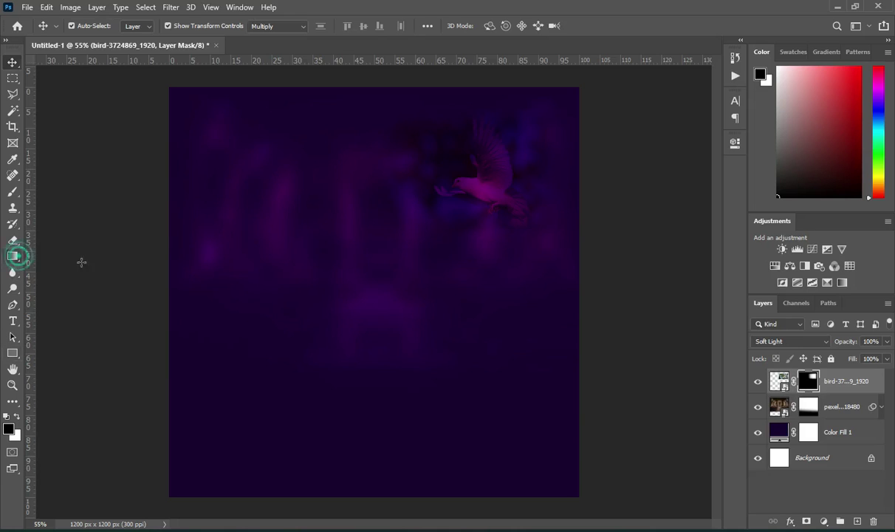
mouse_move(374, 145)
mouse_down()
mouse_move(451, 148)
mouse_move(445, 156)
mouse_move(370, 144)
mouse_up()
drag(580, 155, 542, 99)
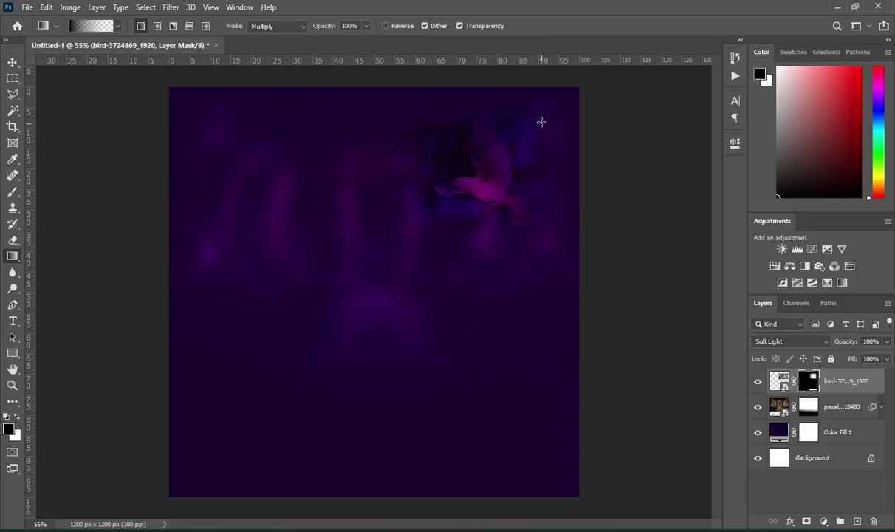
click(13, 62)
Step: Duplicate the dove, move the copy to the upper left and flip it horizontally
key(x)
click(780, 381)
drag(842, 385, 857, 522)
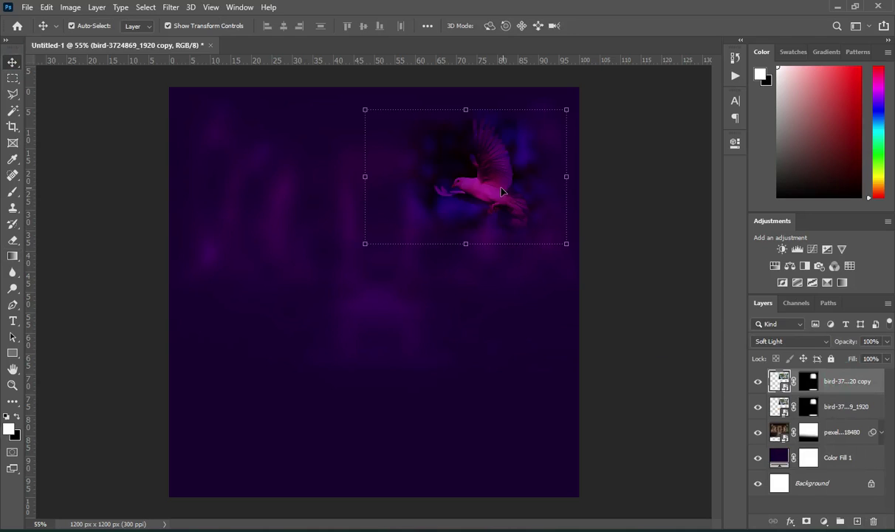
drag(495, 190, 289, 189)
key(ctrl+t)
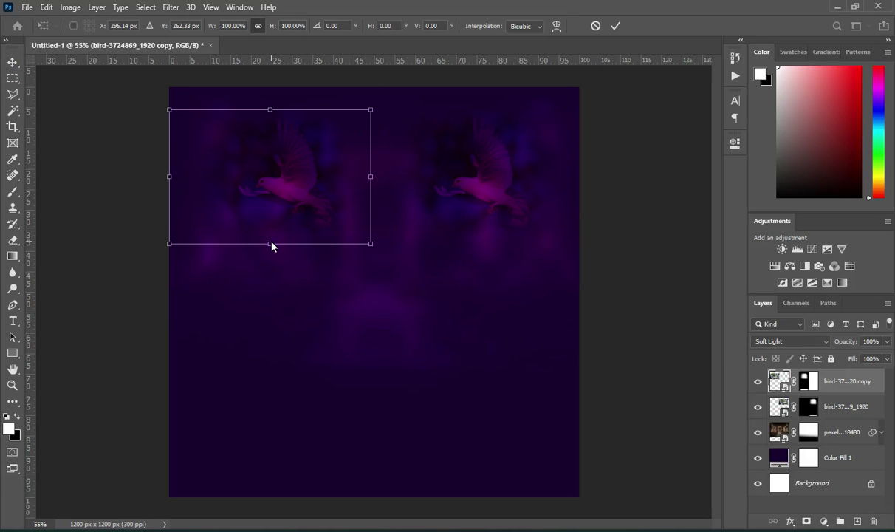
right_click(270, 244)
click(311, 452)
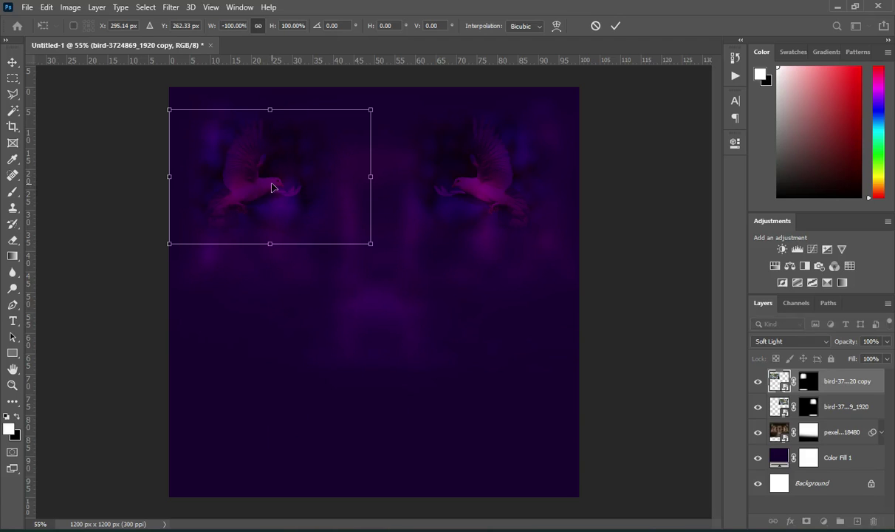
click(614, 27)
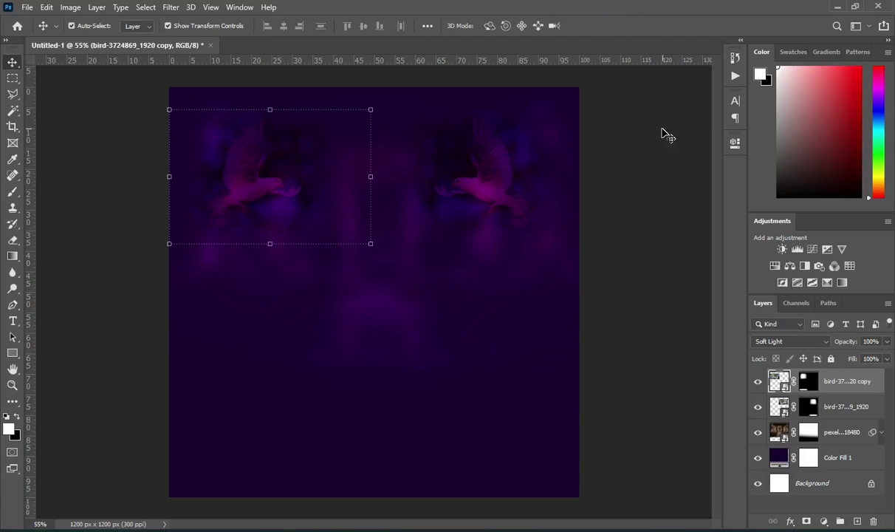
Step: Set the mirrored dove copy's opacity to 78%
click(663, 130)
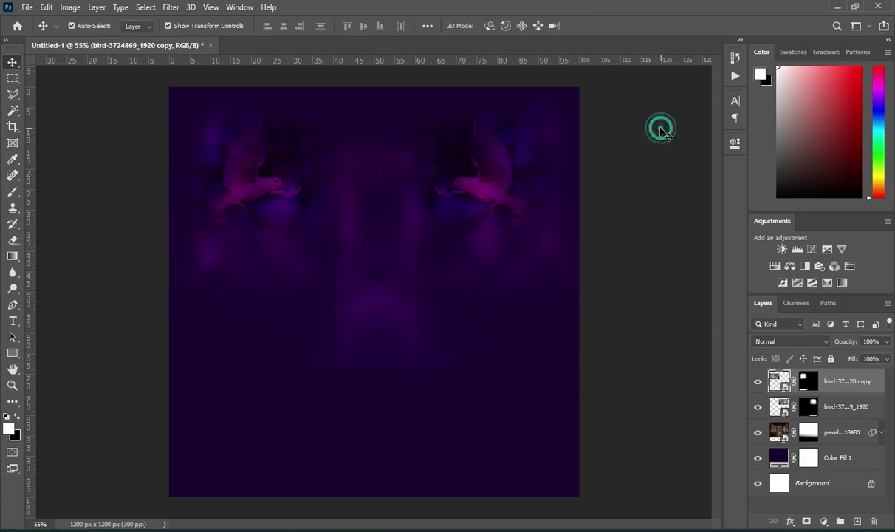
click(493, 176)
click(872, 341)
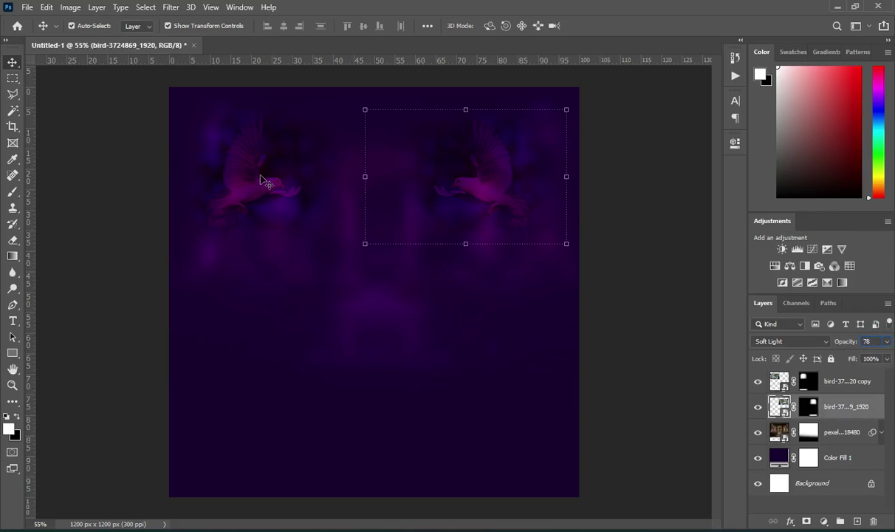
click(268, 180)
click(865, 341)
text(7)
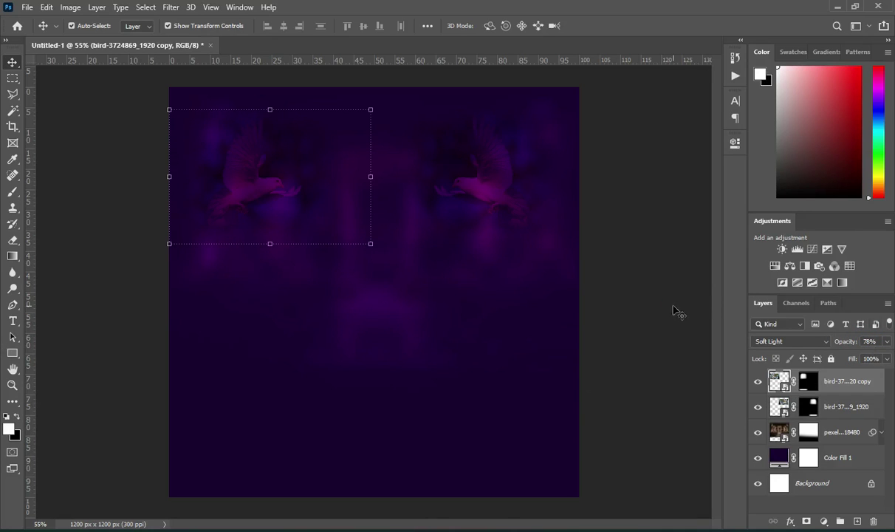
Step: Place the Light-Strike-png image onto the flyer
click(425, 526)
click(447, 222)
drag(337, 249, 226, 190)
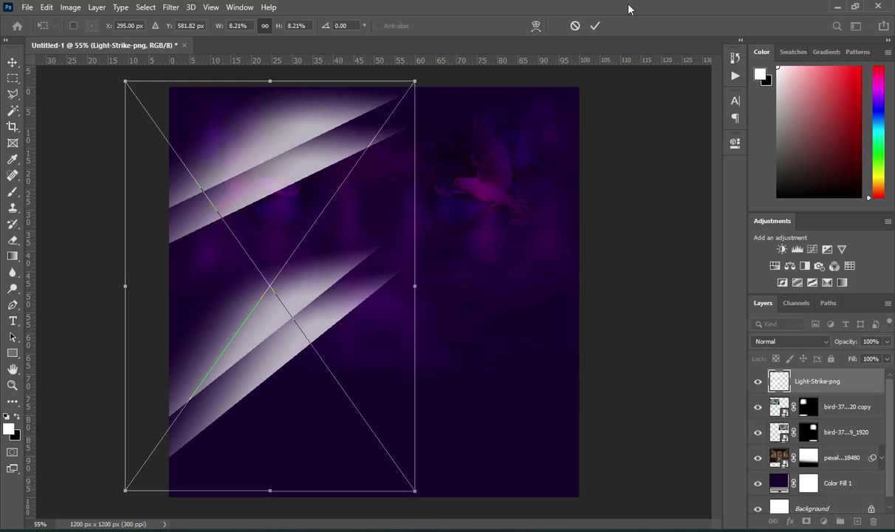
Step: Commit the Light-Strike-png layer, blend it in Overlay and nudge it into position
click(595, 31)
click(798, 341)
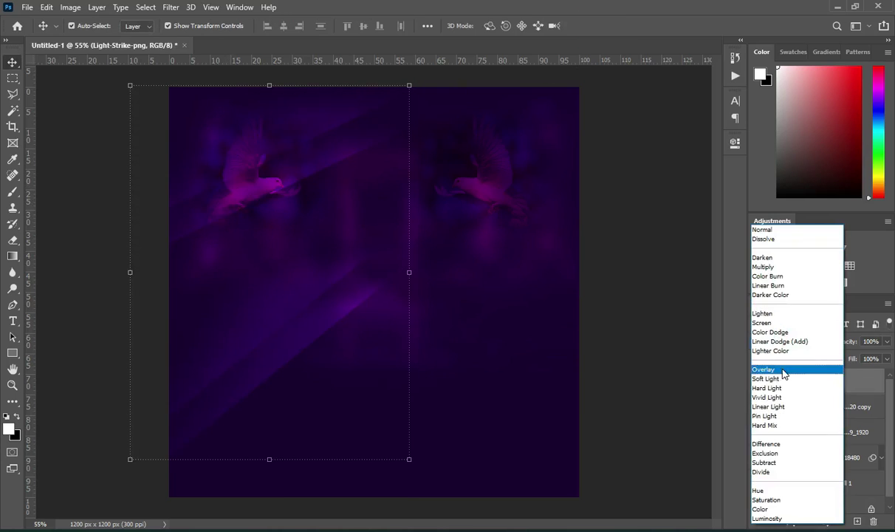
click(775, 372)
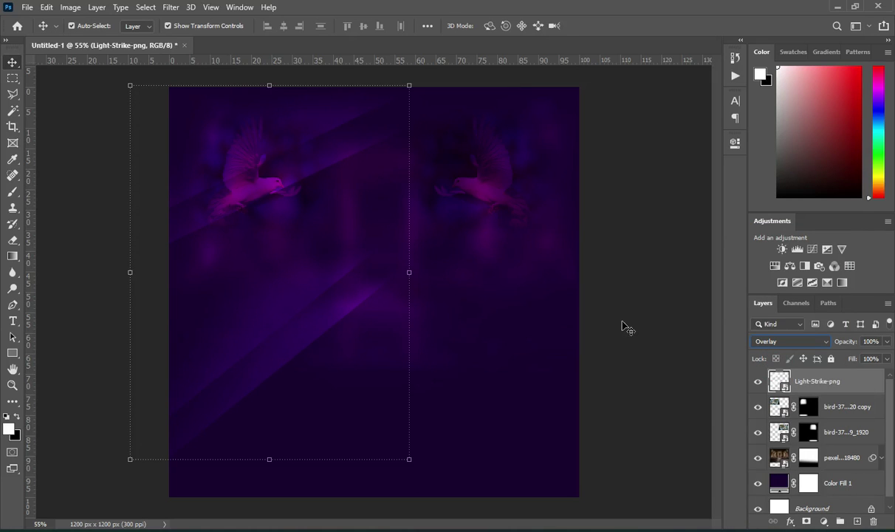
drag(298, 169, 304, 186)
Step: Copy the church name line from the flyer text notes
key(t)
scroll(422, 216, up, 1)
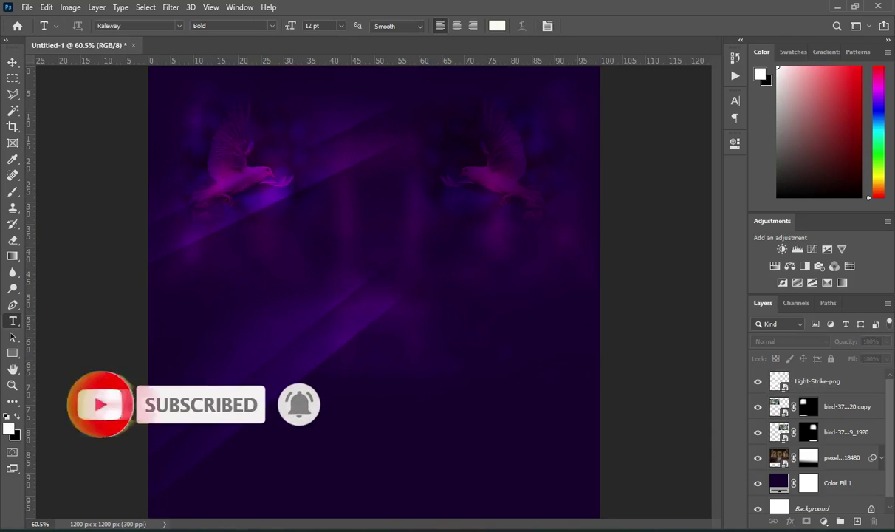
key(alt+Tab)
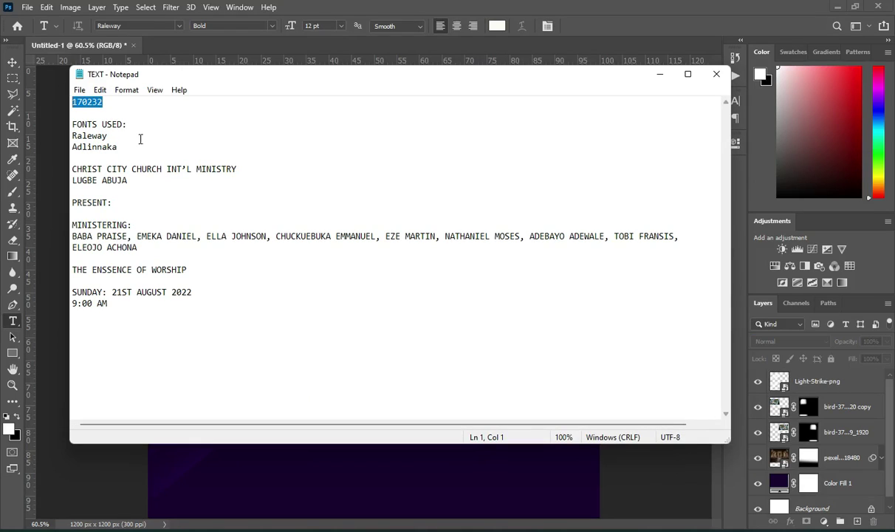
drag(73, 168, 246, 167)
key(ctrl+c)
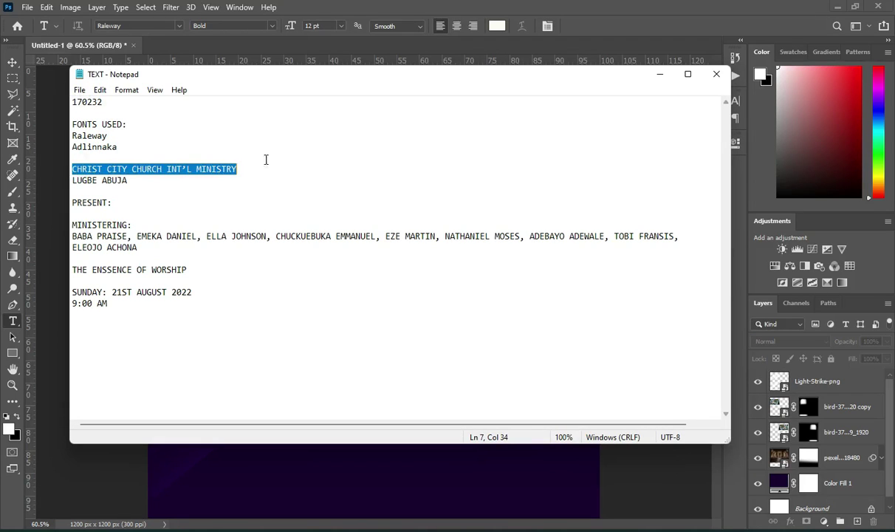
click(658, 75)
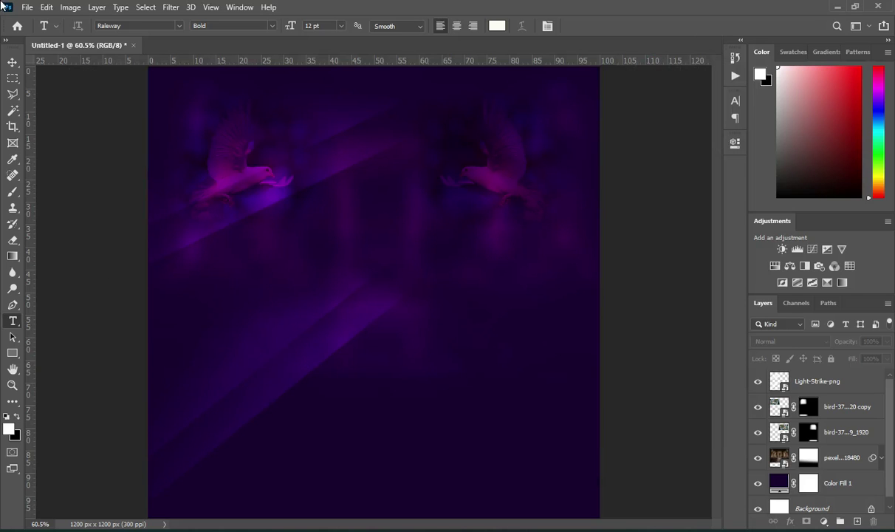
Step: Place the CHRIST CITY LOGO embedded near the top, scaled down to about 12.5%
click(28, 8)
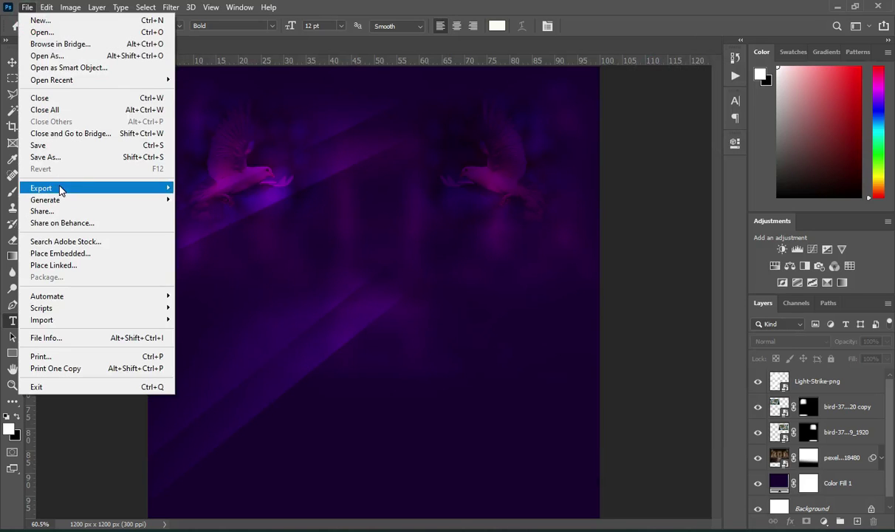
mouse_move(61, 190)
click(59, 253)
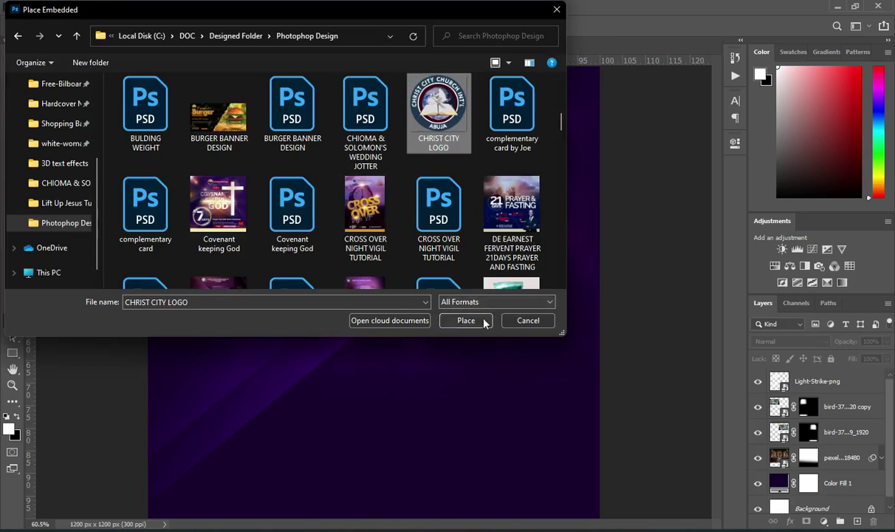
click(481, 320)
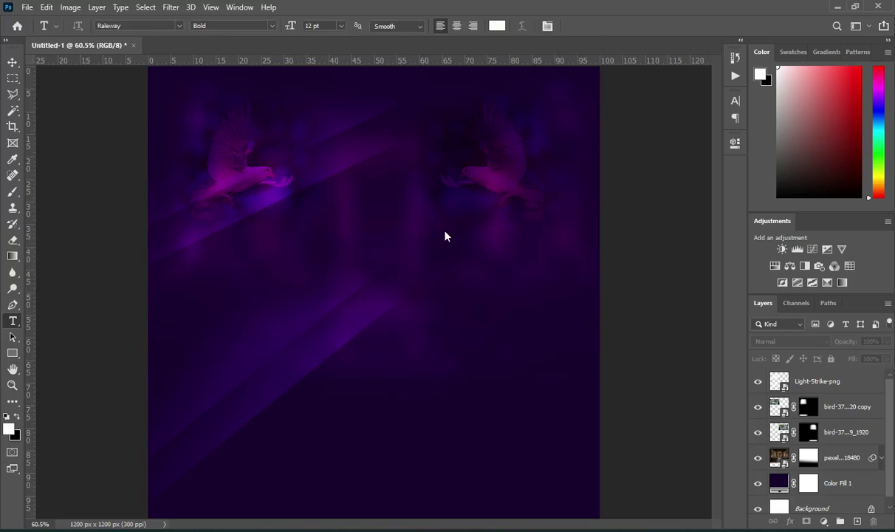
drag(374, 443, 302, 106)
click(595, 25)
click(825, 407)
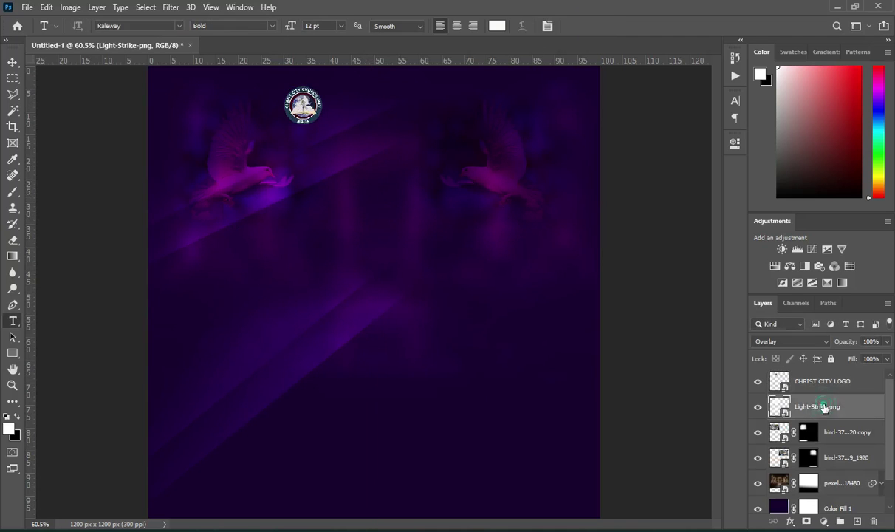
click(13, 353)
scroll(274, 87, up, 2)
key(ctrl+0)
scroll(281, 87, up, 3)
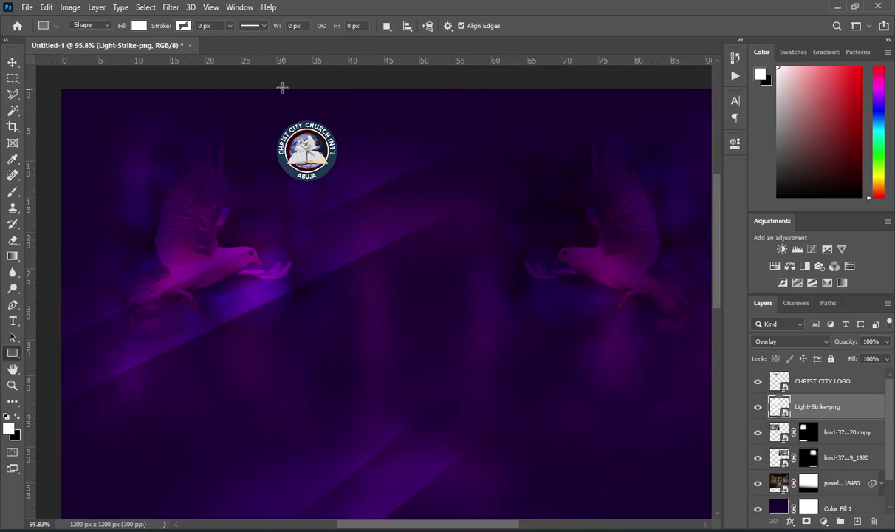
Step: Draw a rectangle around the logo and fill it yellow
drag(265, 73, 351, 213)
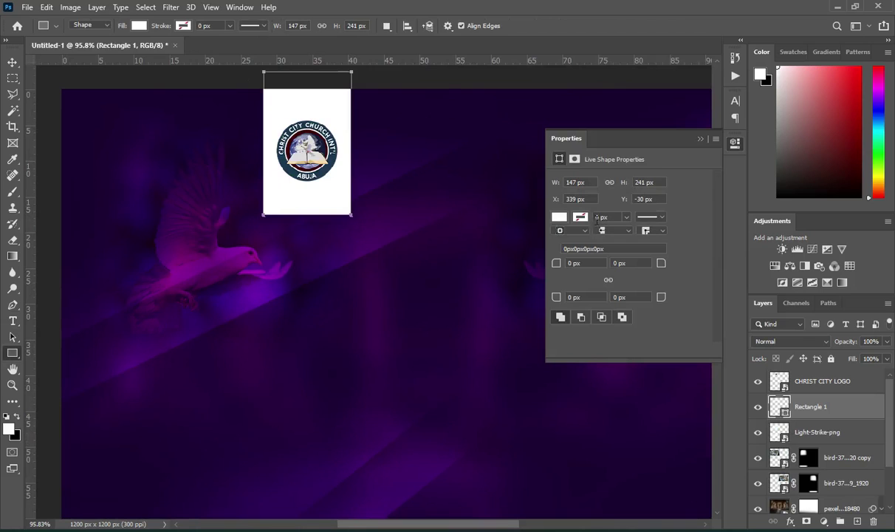
click(559, 216)
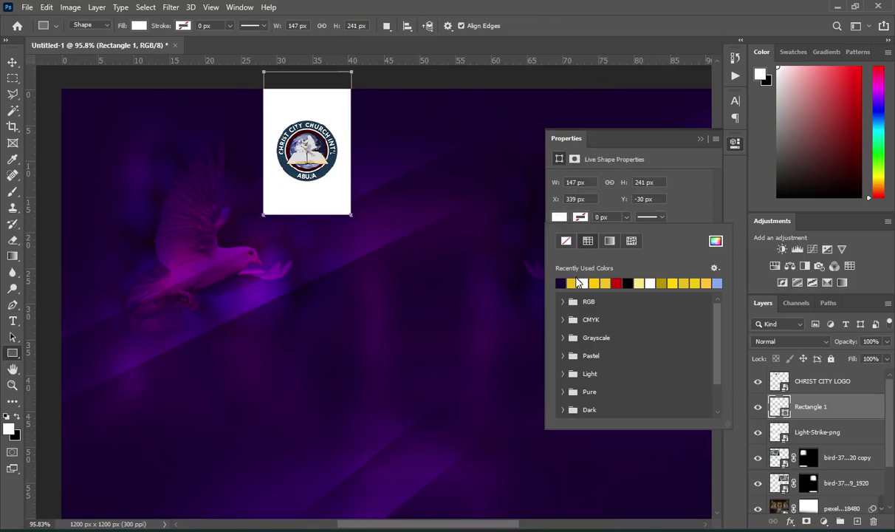
click(561, 283)
click(700, 139)
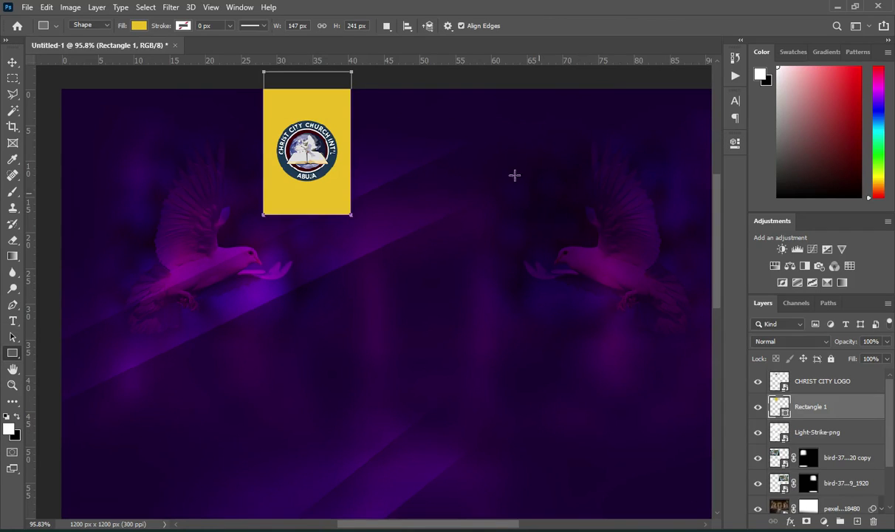
click(13, 61)
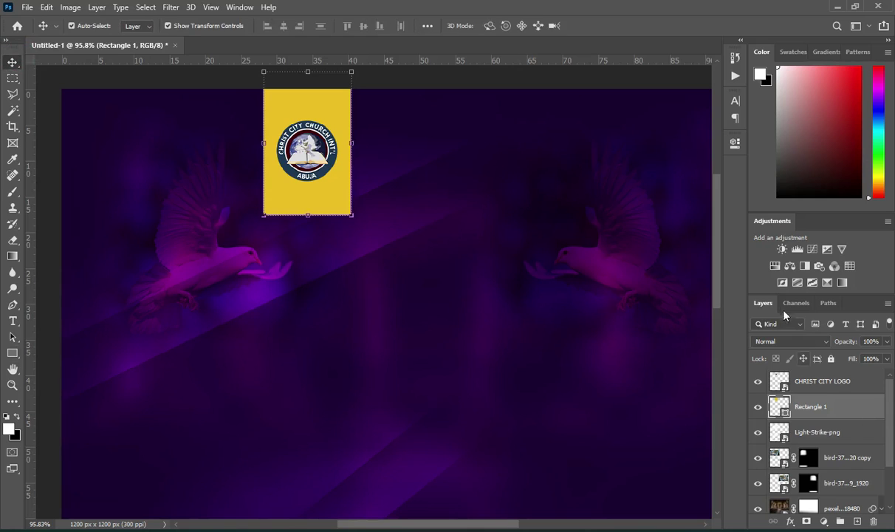
Step: Round the rectangle's bottom-left and bottom-right corners to 31 px
click(735, 144)
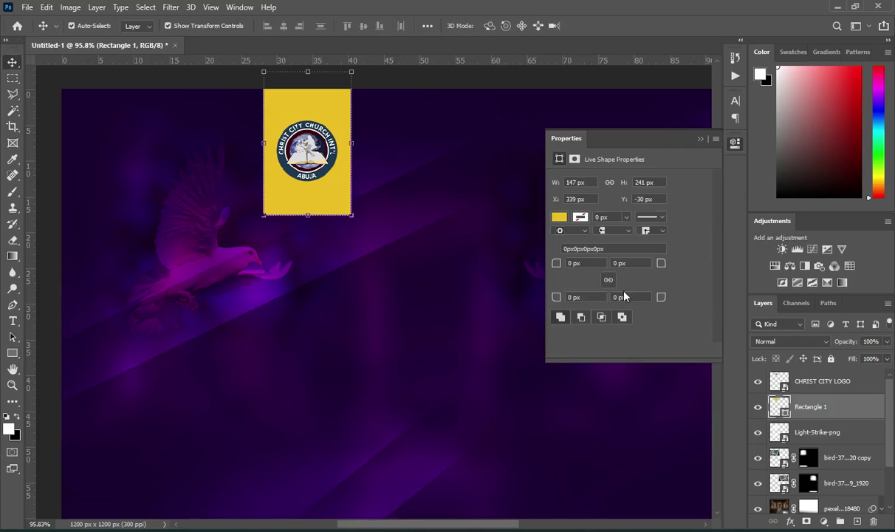
click(636, 298)
text(31)
click(583, 297)
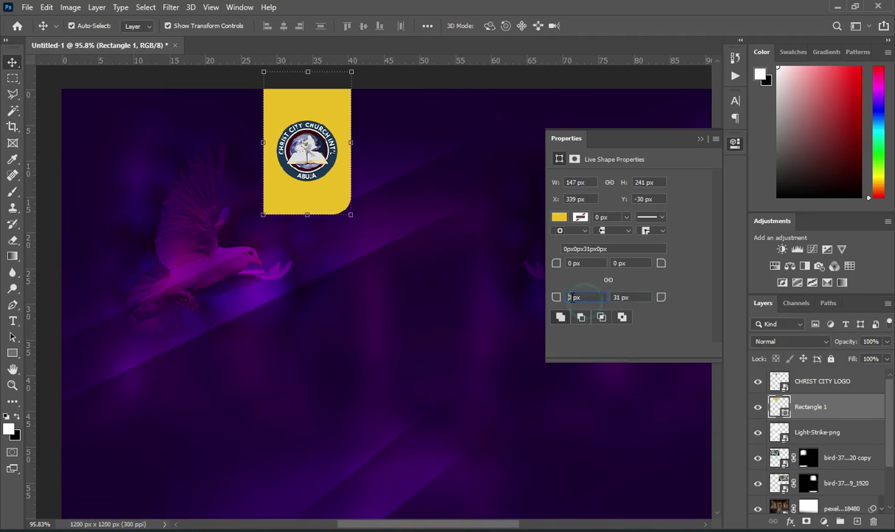
text(31)
click(580, 296)
text(31)
key(Return)
click(696, 140)
Step: Shrink the yellow tab to about 80% and shift it slightly right and down
drag(334, 195, 334, 158)
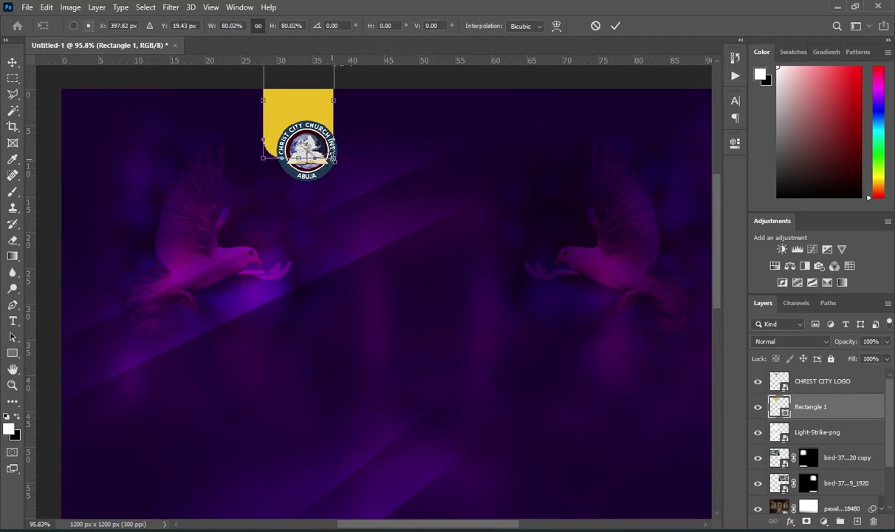
drag(310, 108, 319, 136)
click(615, 27)
key(ctrl+0)
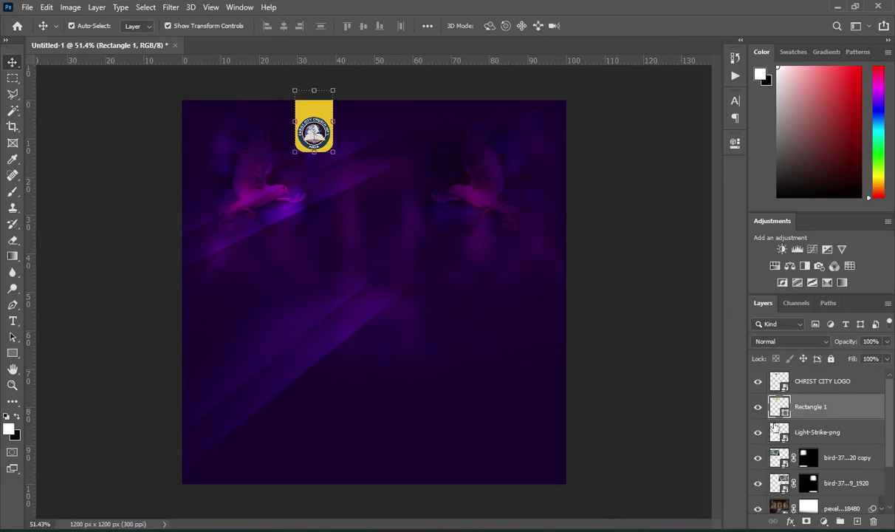
Step: Select the logo together with the tab and move both up and slightly left
shift+click(819, 385)
key(Up)
key(Up)
key(Up)
key(Up)
key(Up)
key(Up)
key(Up)
key(Up)
key(Up)
key(Up)
key(Up)
key(Up)
key(Up)
key(Up)
drag(322, 127, 298, 145)
click(299, 147)
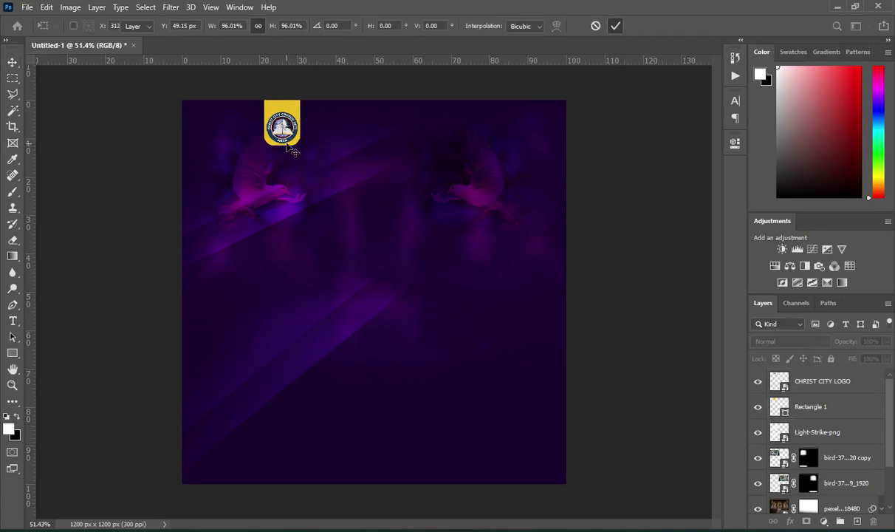
Step: Add the pasted heading CHRIST CITY CHURCH INT'L MINISTRY to the right of the logo tab
key(Return)
key(t)
click(323, 119)
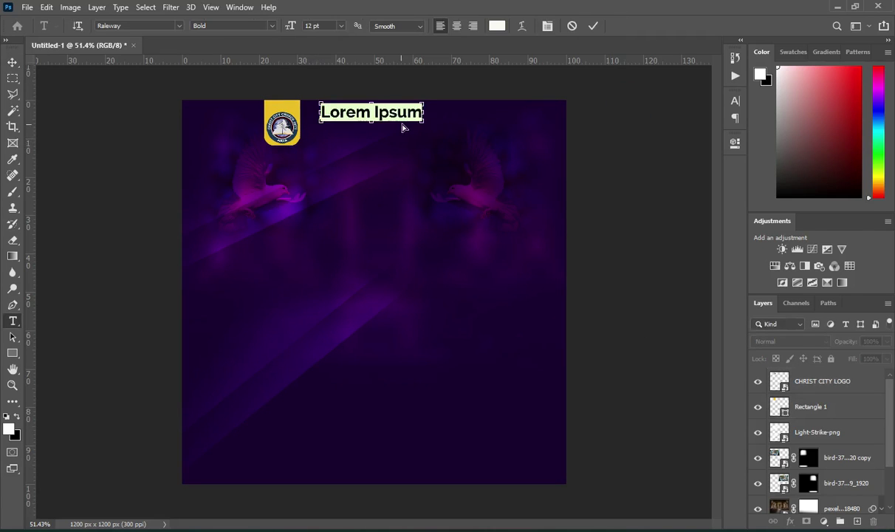
key(ctrl+v)
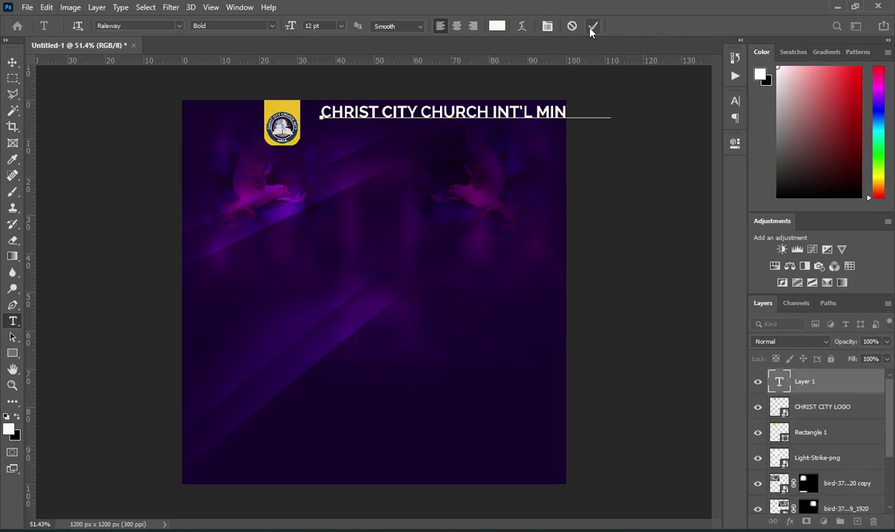
click(592, 26)
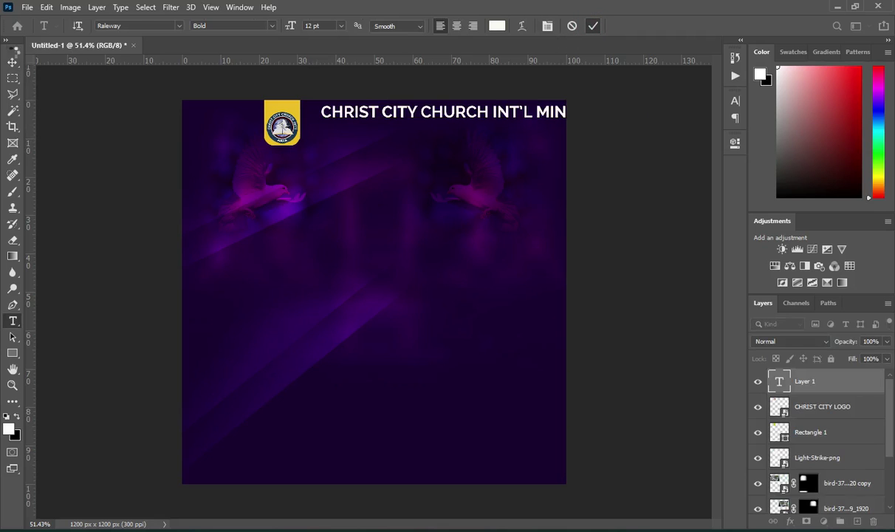
Step: Scale the heading down to fit and position it beside the logo tab
click(13, 62)
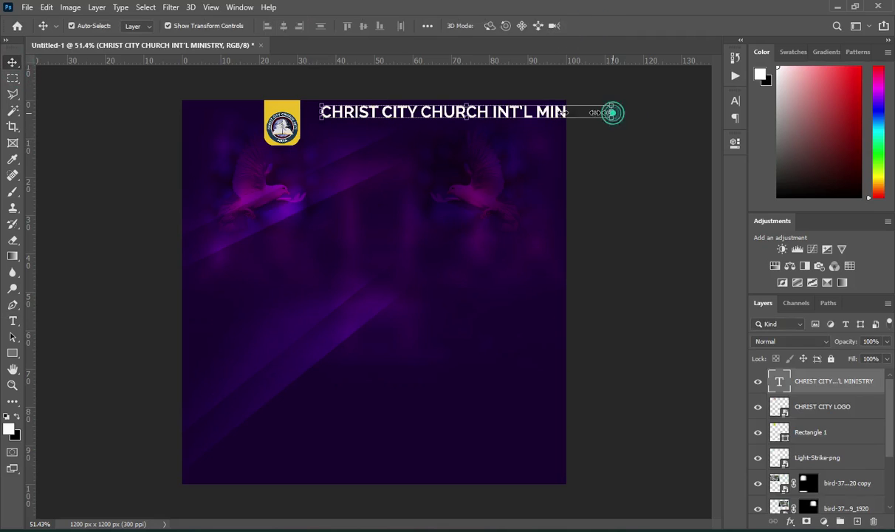
key(ctrl+t)
drag(481, 111, 506, 118)
click(615, 26)
mouse_move(405, 123)
mouse_down()
mouse_move(392, 135)
mouse_move(362, 111)
mouse_move(403, 124)
mouse_up()
Step: Duplicate the heading line and place the copy just below it
key(ctrl+j)
scroll(456, 159, up, 1)
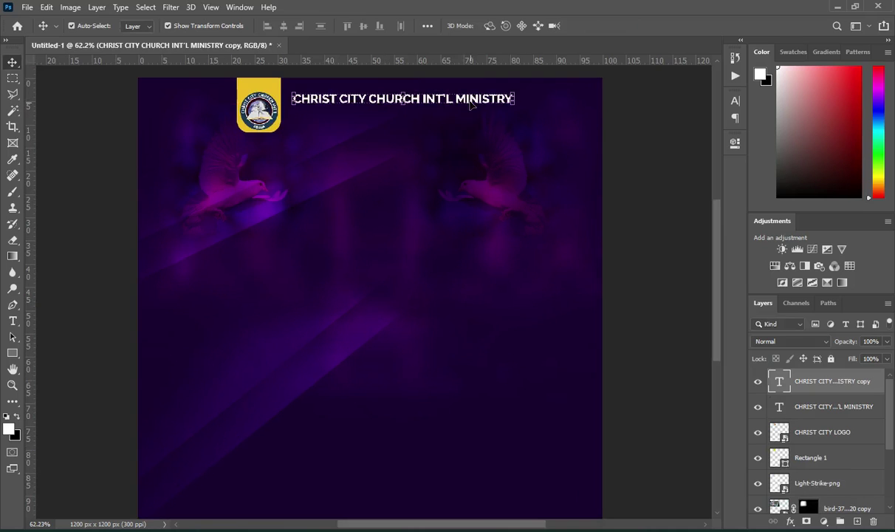
drag(466, 124, 471, 120)
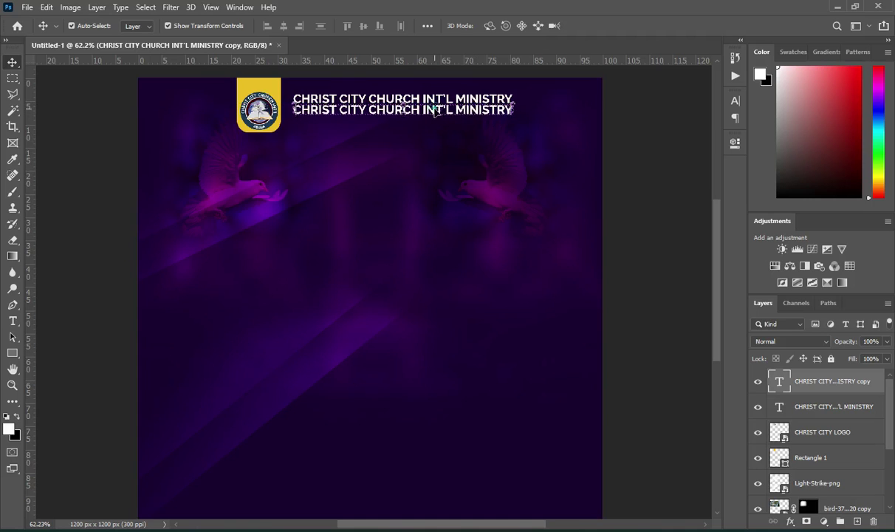
double_click(428, 109)
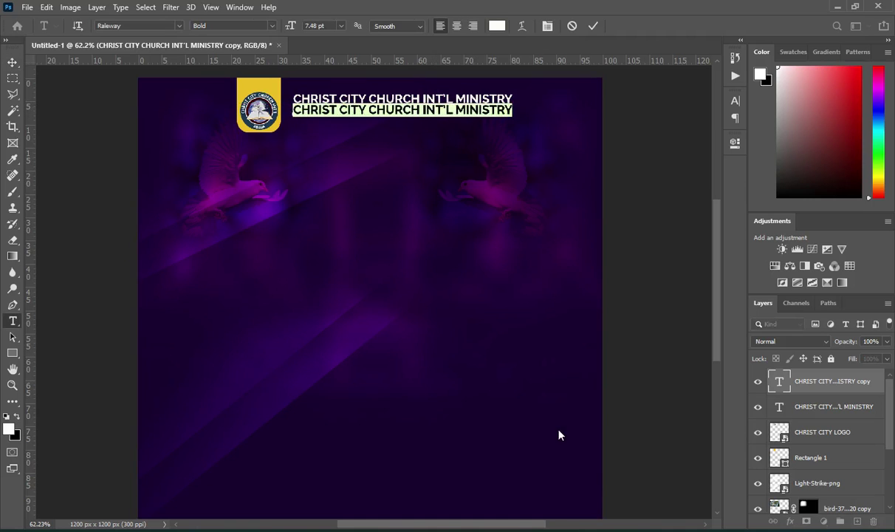
Step: Replace the duplicate second line with LUGBE ABUJA copied from the notes
key(alt+Tab)
triple_click(136, 181)
key(ctrl+c)
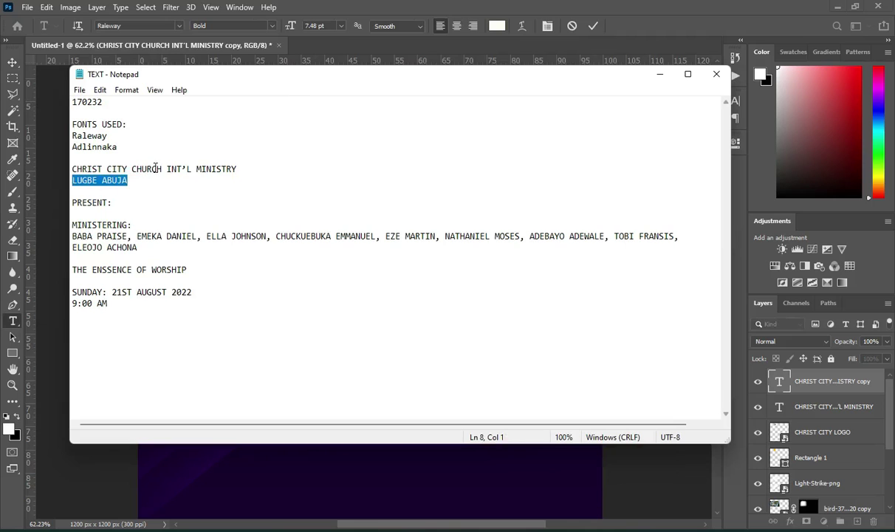
click(660, 74)
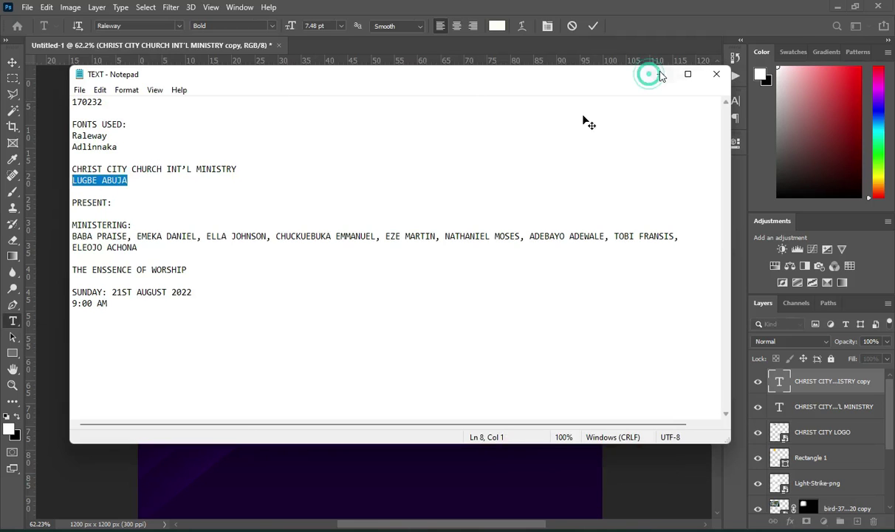
key(ctrl+v)
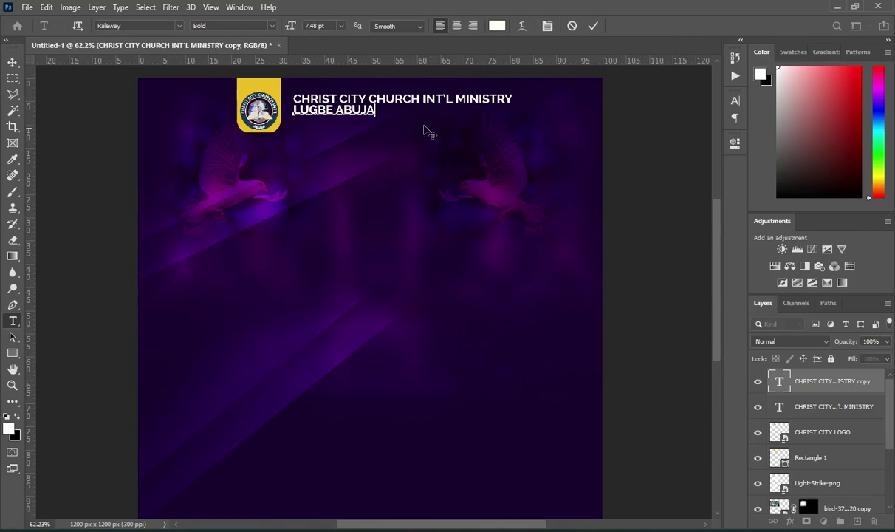
click(593, 26)
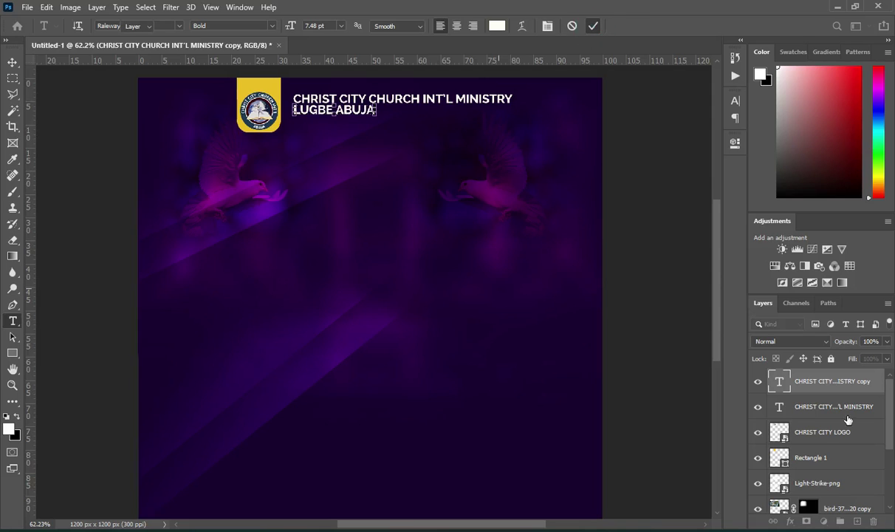
Step: Group the logo, the yellow tab and both text lines together
key(v)
shift+click(826, 434)
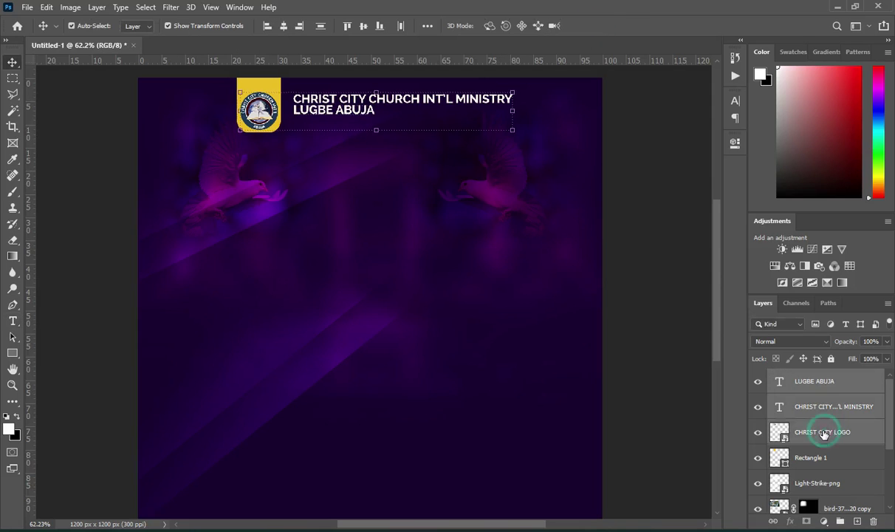
shift+click(814, 456)
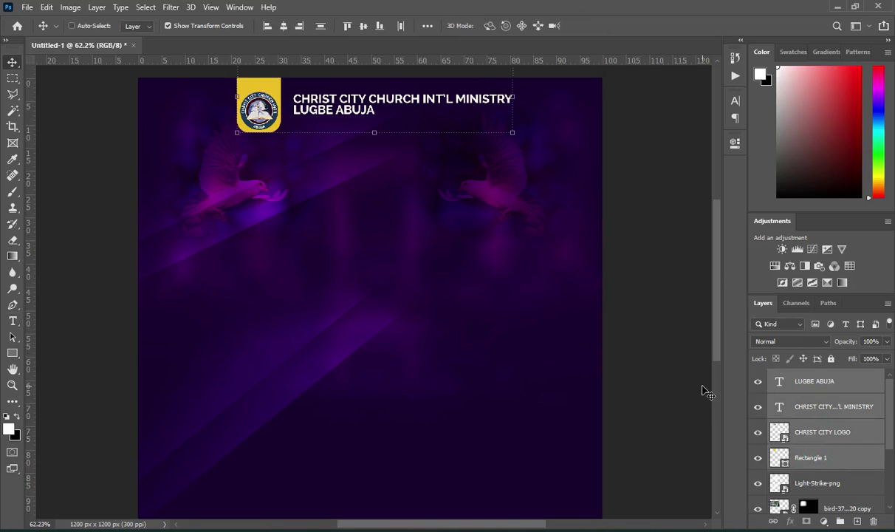
key(ctrl+g)
Step: Rename the group to HEADING\ and centre it horizontally on the canvas
double_click(799, 378)
text(HEADING\)
key(Return)
key(ctrl+a)
click(284, 26)
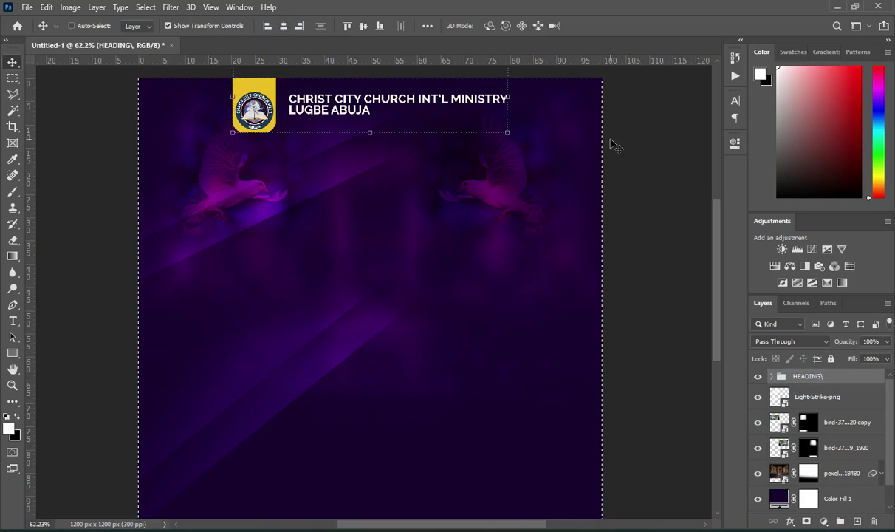
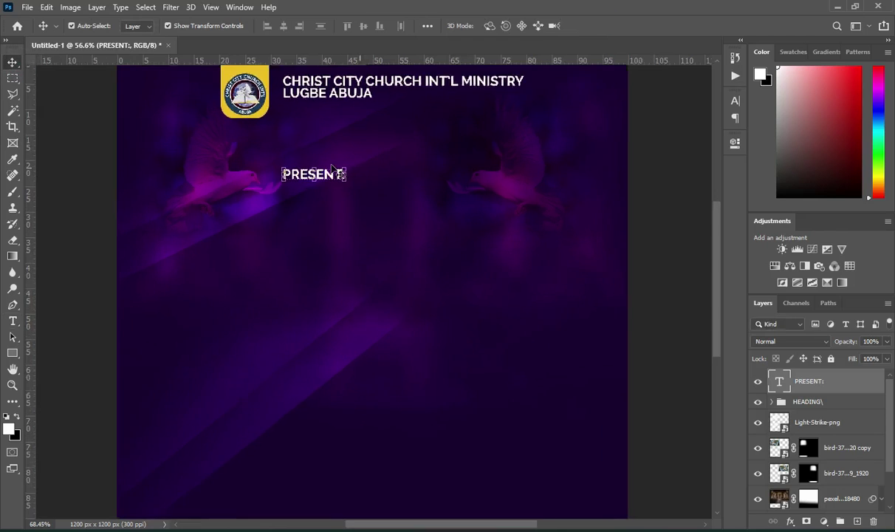
Step: Shrink PRESENT: slightly and widen its letter tracking in the Character panel
drag(264, 176, 280, 171)
key(Return)
click(736, 101)
drag(671, 146, 695, 146)
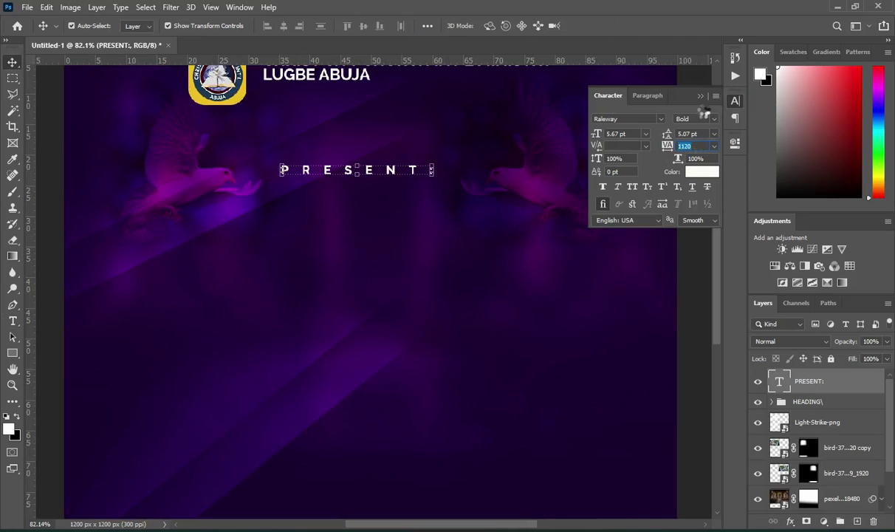
click(702, 98)
Step: Centre PRESENT: horizontally on the flyer and nudge it slightly lower
key(ctrl+0)
key(ctrl+a)
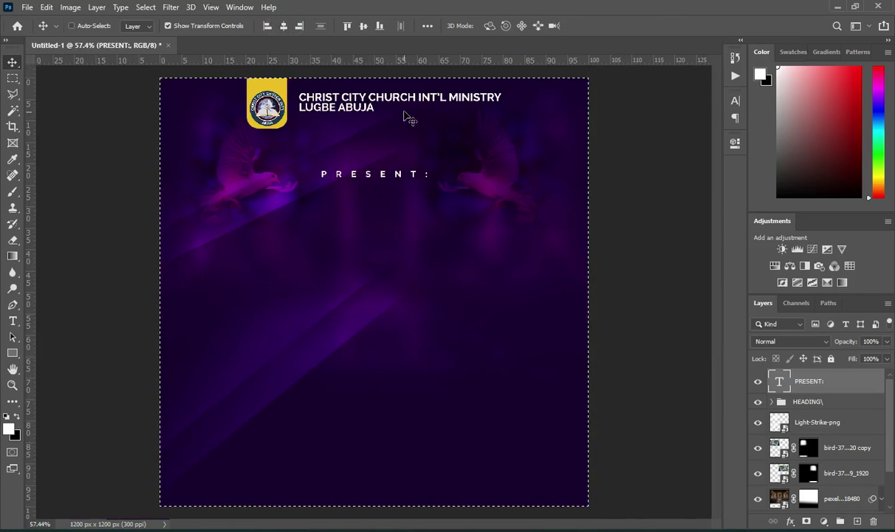
key(ctrl+d)
click(636, 176)
scroll(459, 166, down, 1)
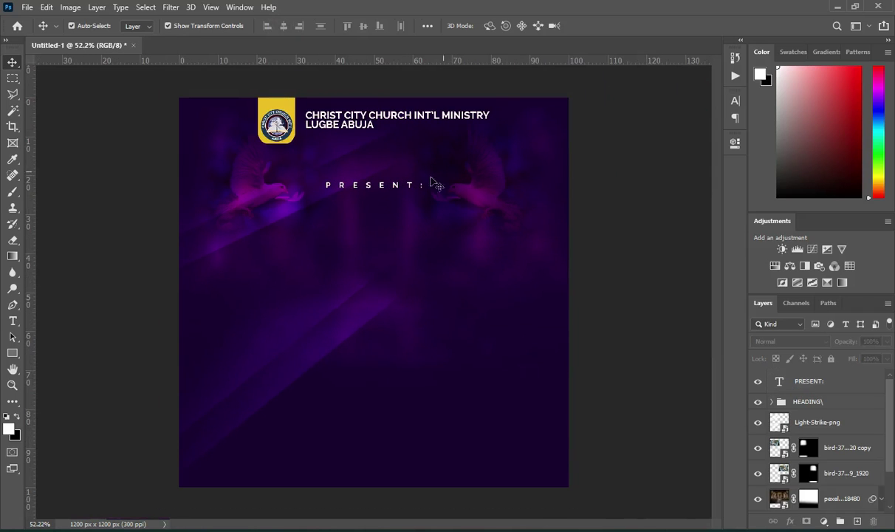
drag(396, 189, 397, 196)
Step: Drag the ministers photo from the resources folder onto the flyer
click(598, 267)
scroll(435, 463, down, 1)
scroll(394, 366, up, 2)
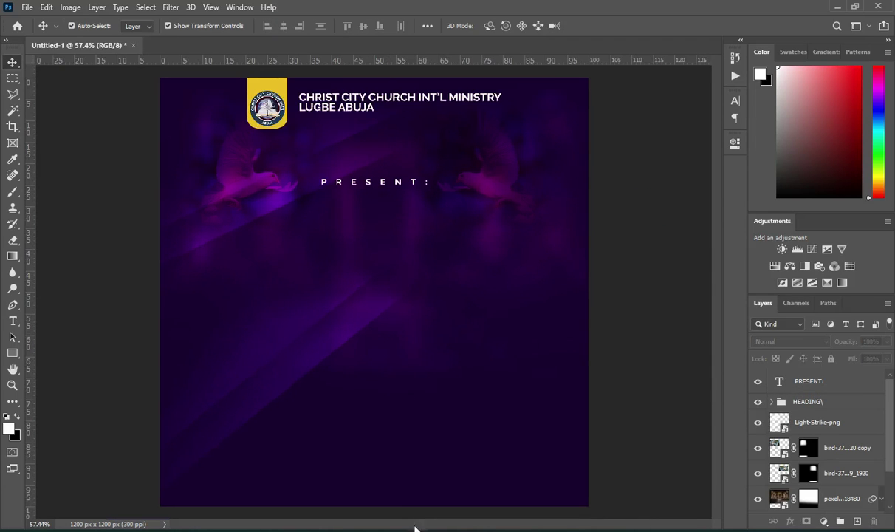
key(alt+Tab)
drag(541, 218, 65, 238)
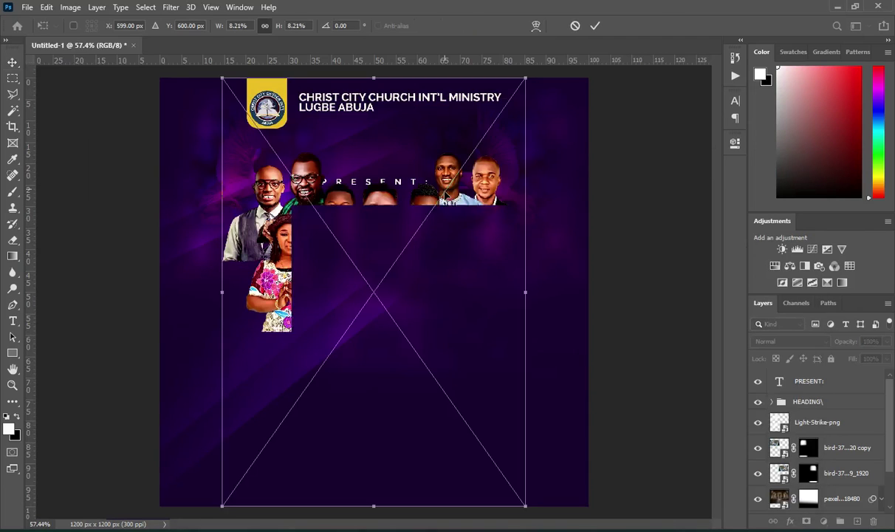
Step: Scale the ministers photo to about 9.69%, position it below PRESENT:, and commit
scroll(394, 378, down, 5)
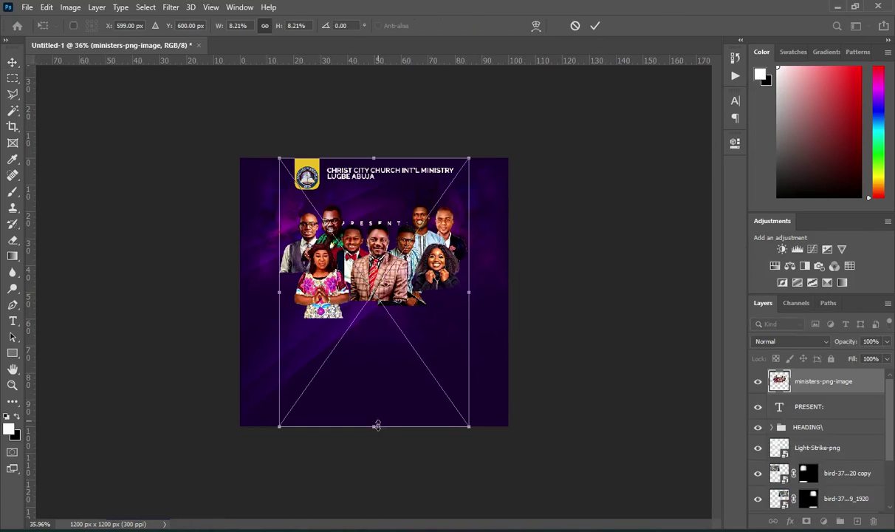
drag(376, 428, 370, 494)
drag(376, 301, 377, 318)
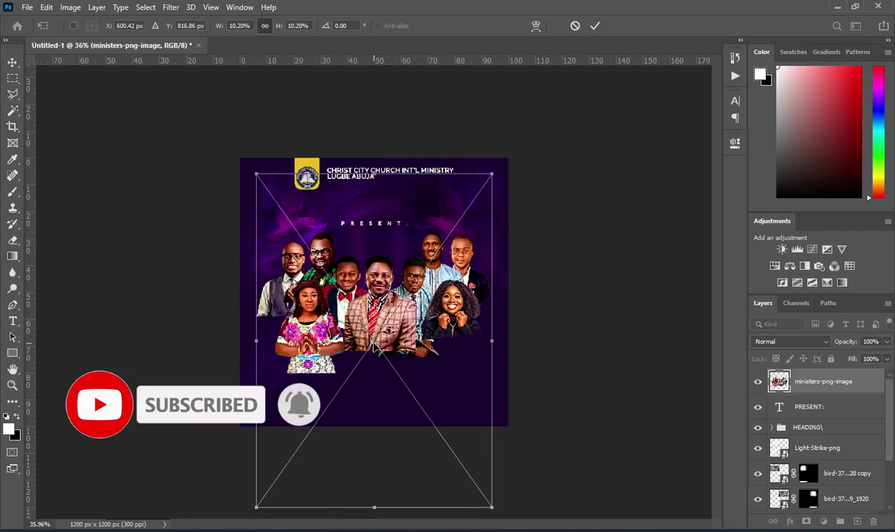
drag(375, 507, 376, 494)
scroll(398, 249, up, 2)
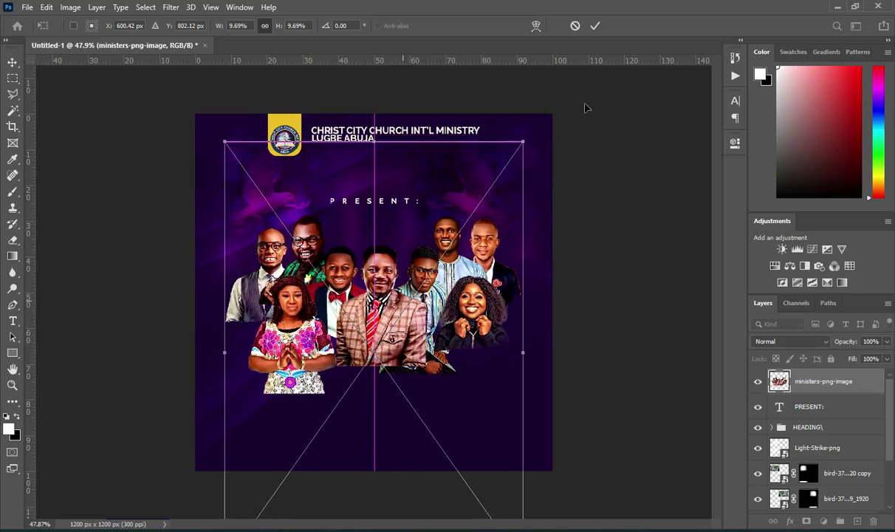
click(600, 27)
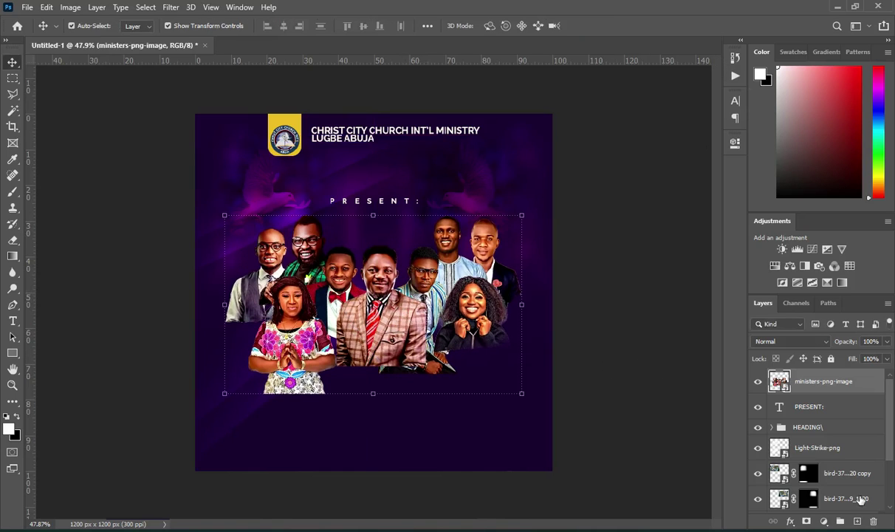
Step: Add a layer mask to the ministers photo and gradient-fade its bottom edge
click(807, 521)
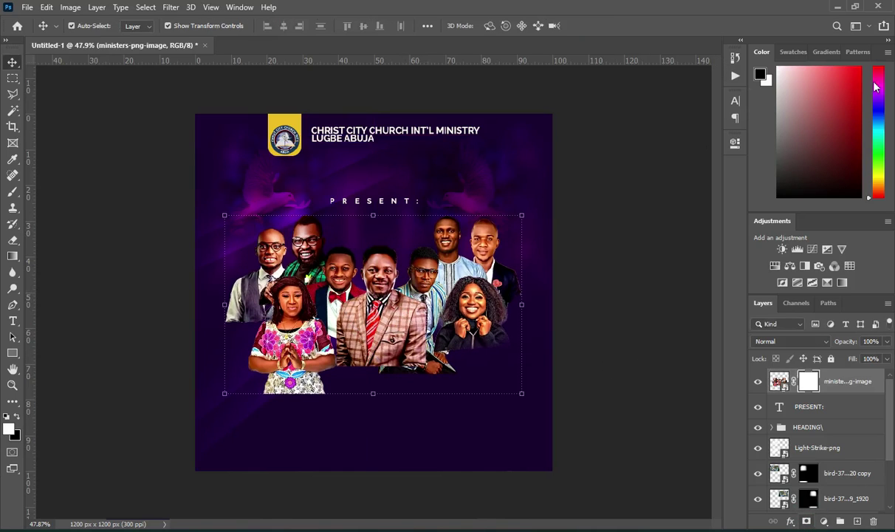
click(12, 256)
drag(287, 323, 305, 408)
mouse_move(346, 330)
mouse_down()
mouse_move(346, 396)
mouse_move(362, 380)
mouse_up()
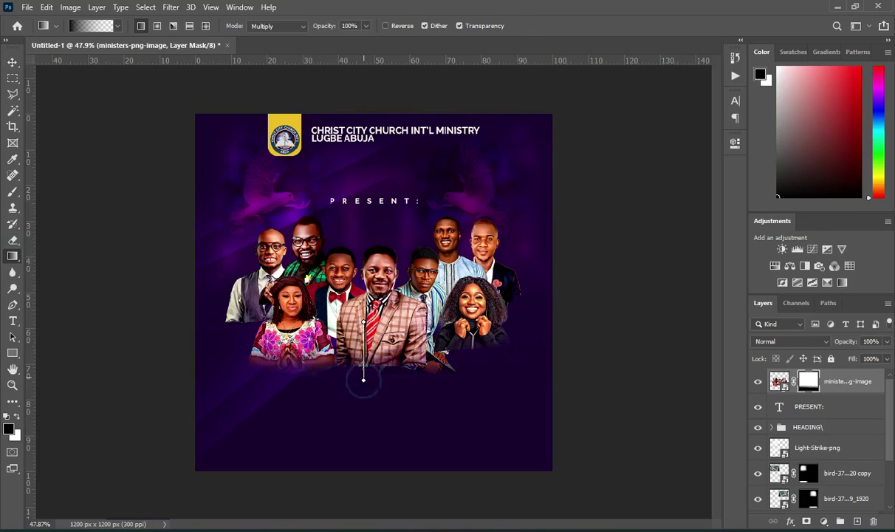
Step: Fade the left, lower-left and right figure edges with further mask gradients
key(ctrl+plus)
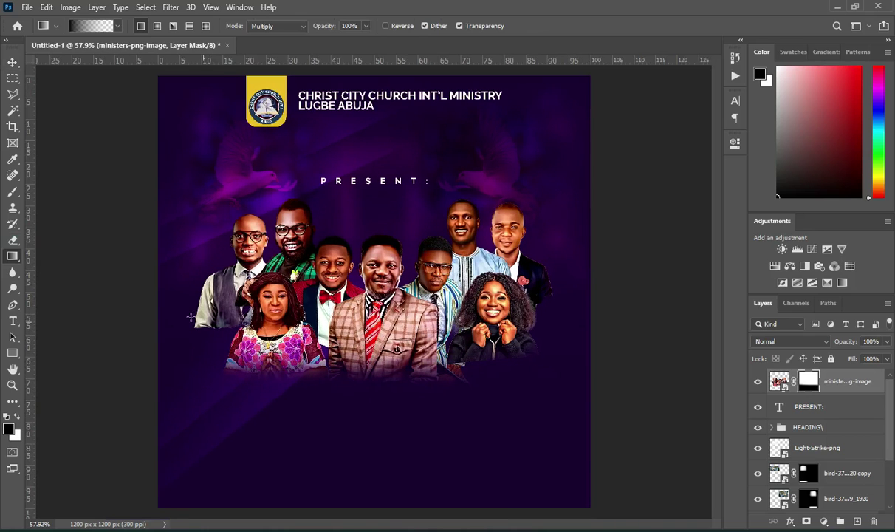
drag(178, 309, 176, 306)
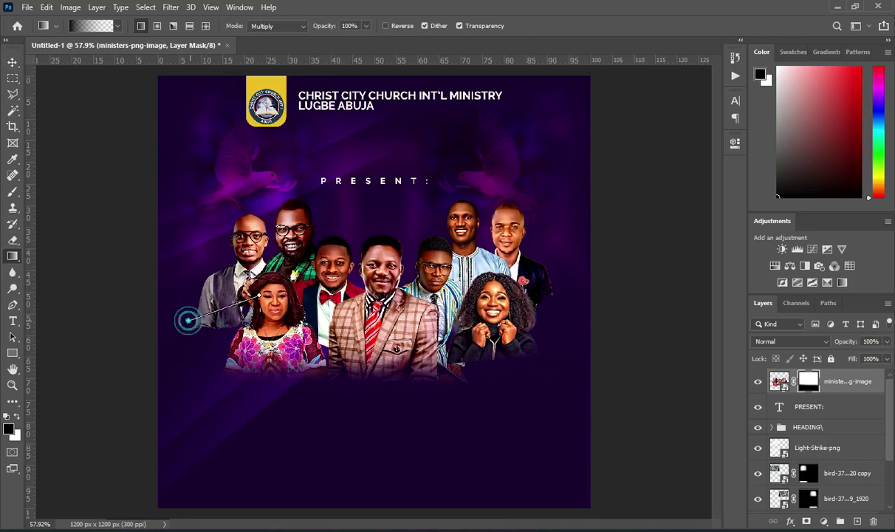
drag(178, 325, 214, 292)
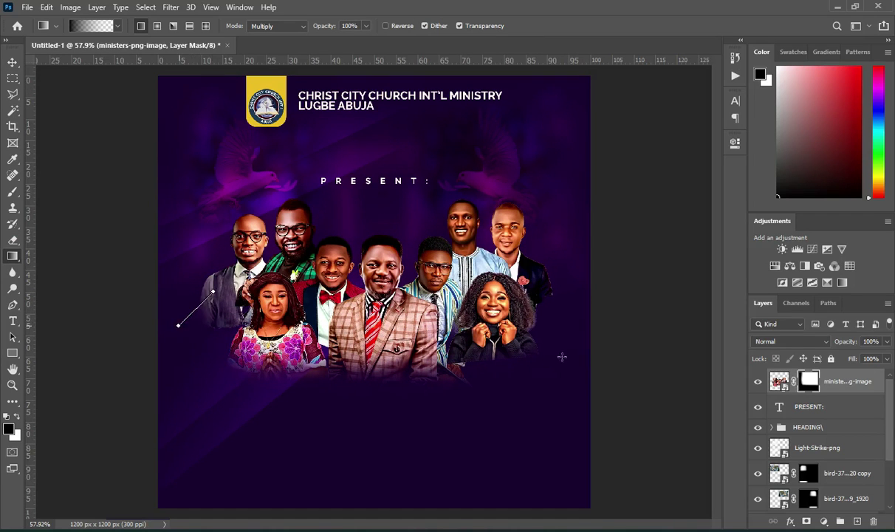
drag(561, 283, 562, 288)
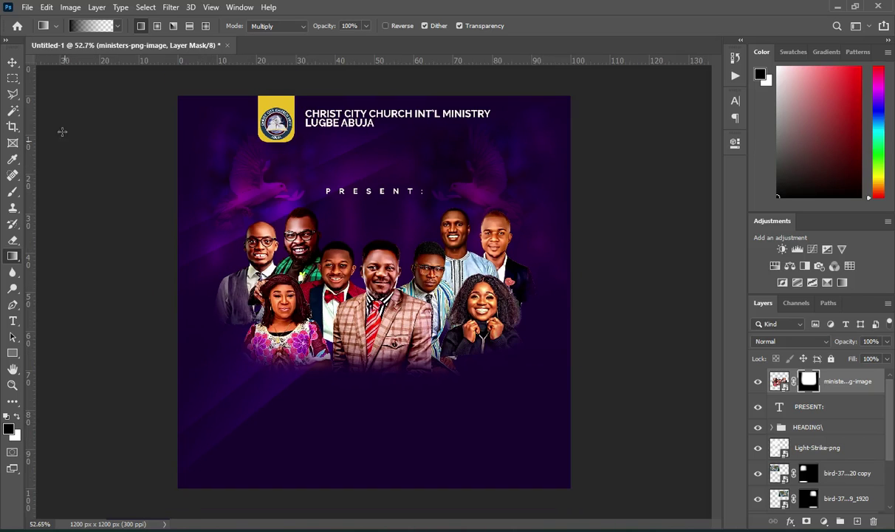
key(v)
scroll(450, 307, up, 1)
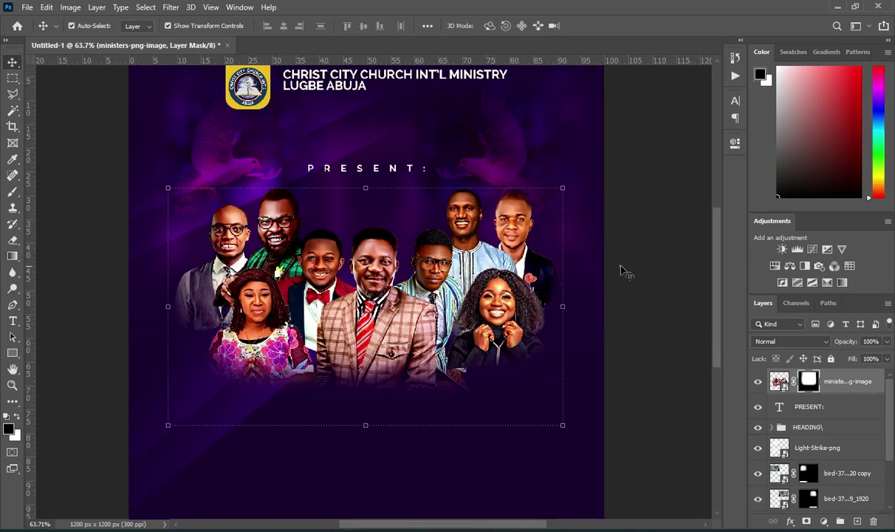
scroll(624, 272, down, 1)
key(alt+Tab)
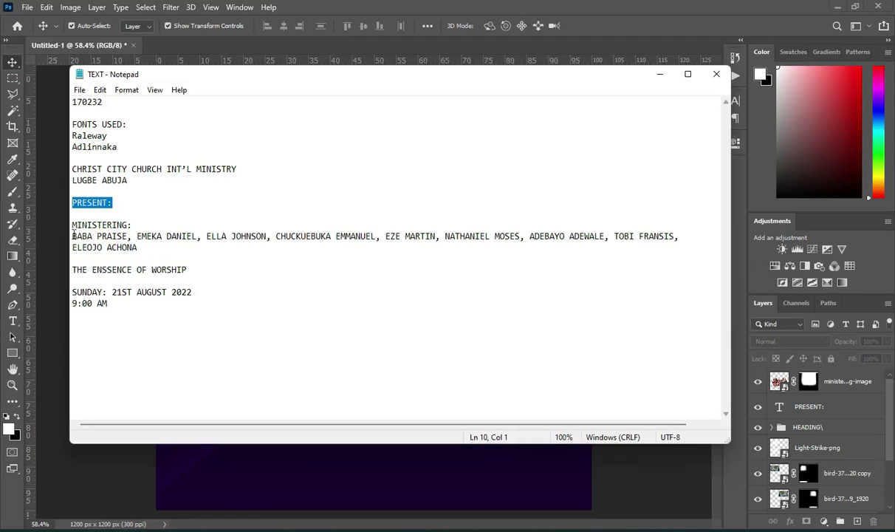
Step: Copy the first minister's name from the notes and start a text box over the left minister with tracking 0
drag(73, 236, 133, 237)
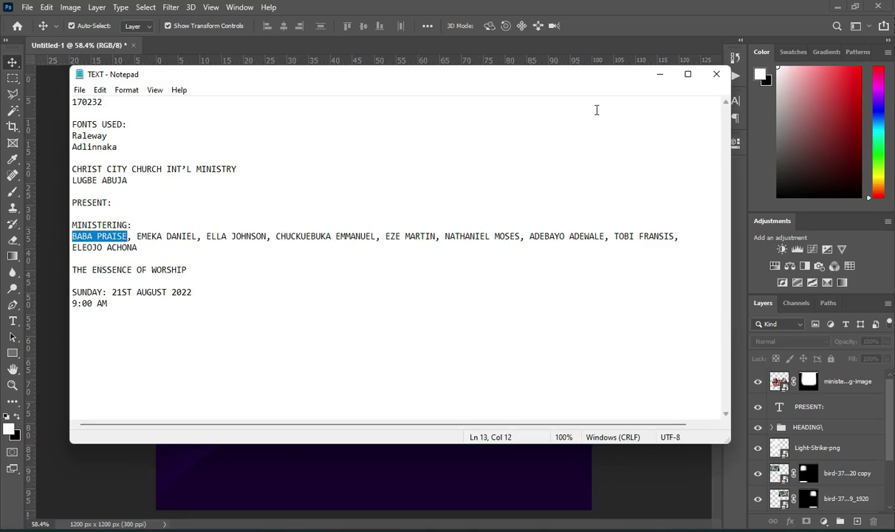
key(alt+Tab)
scroll(346, 266, up, 2)
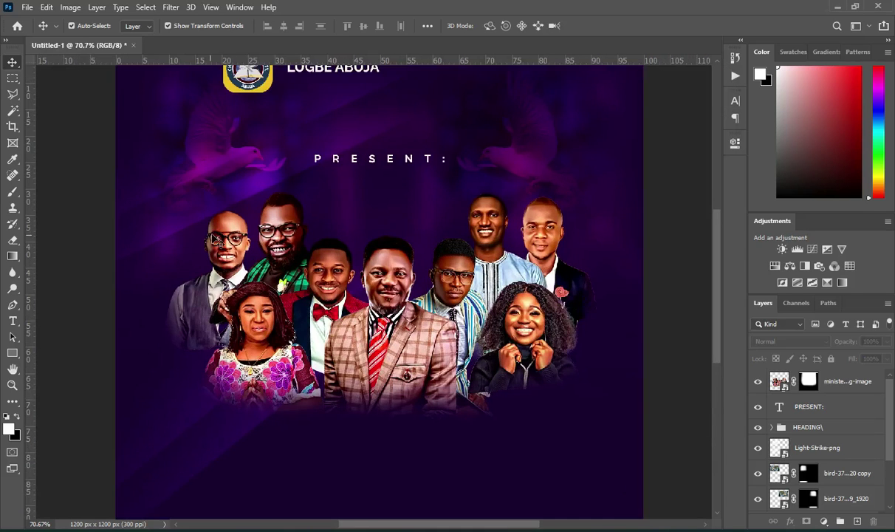
key(t)
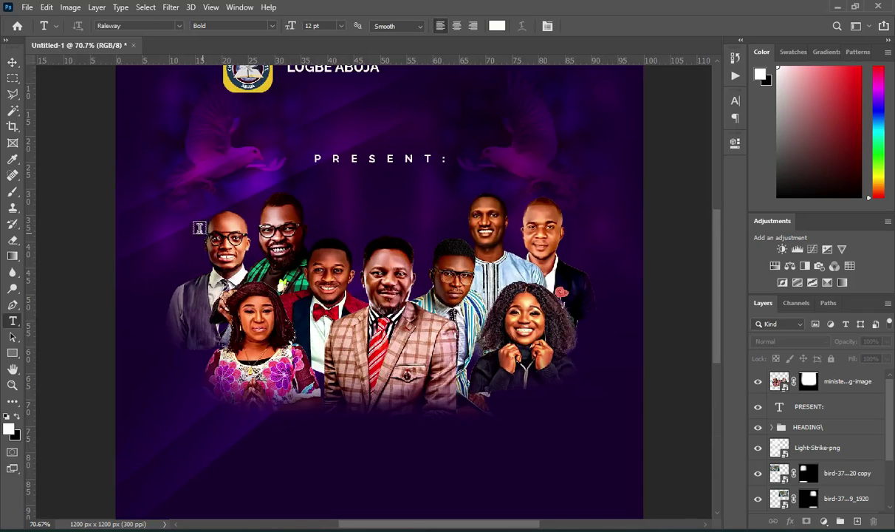
scroll(193, 226, up, 2)
click(173, 223)
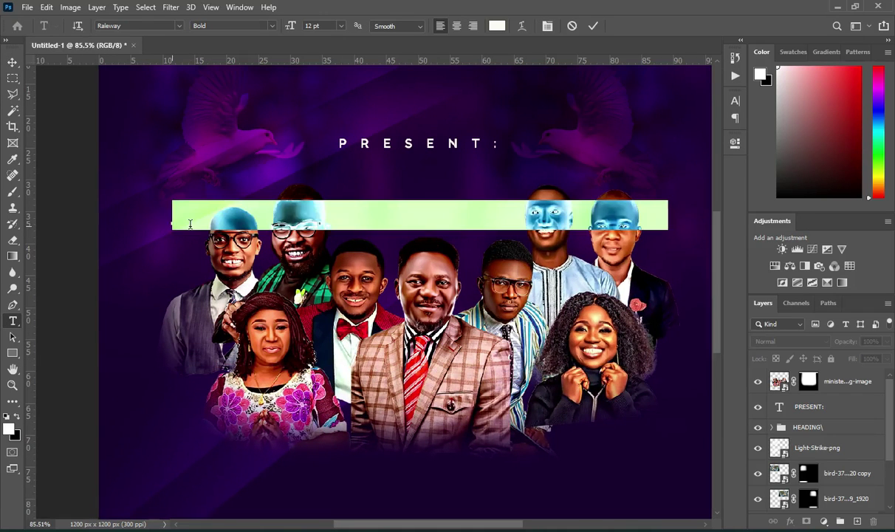
click(737, 101)
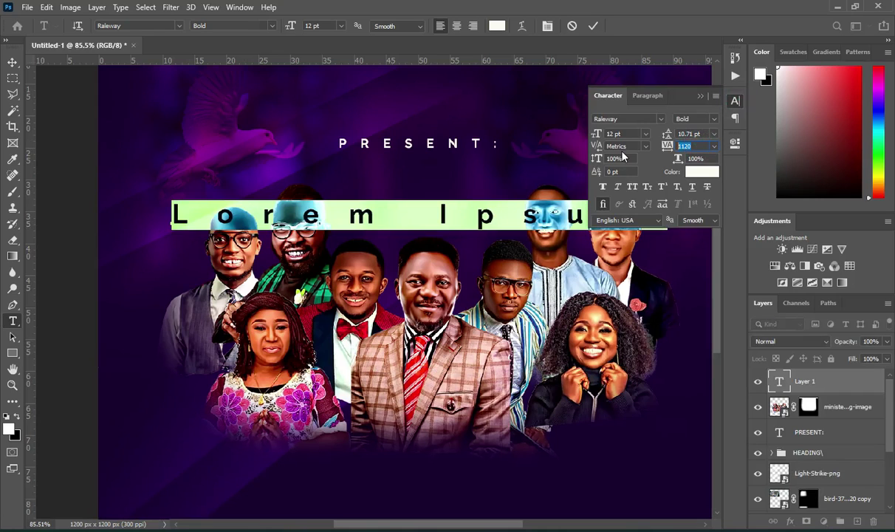
text(0)
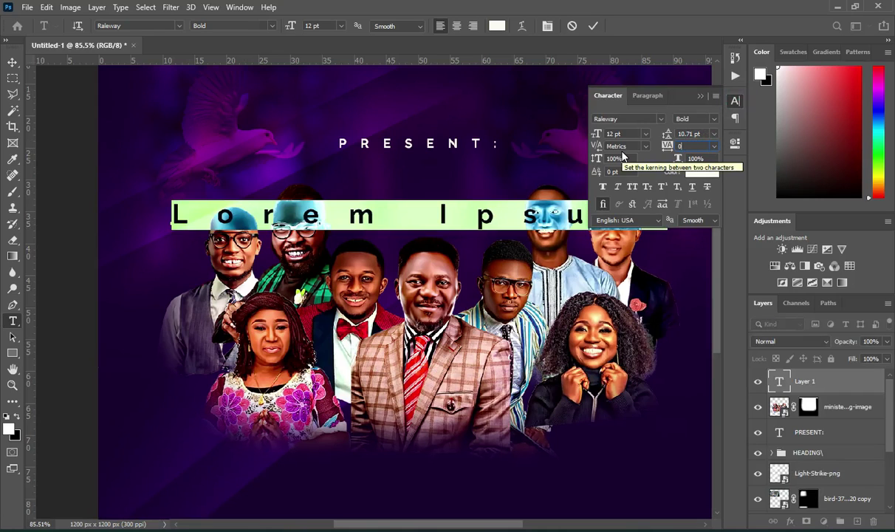
key(Return)
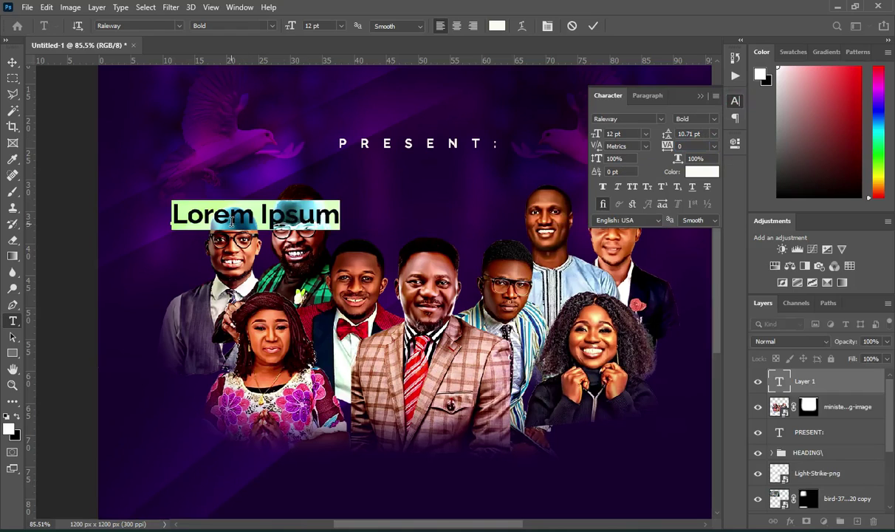
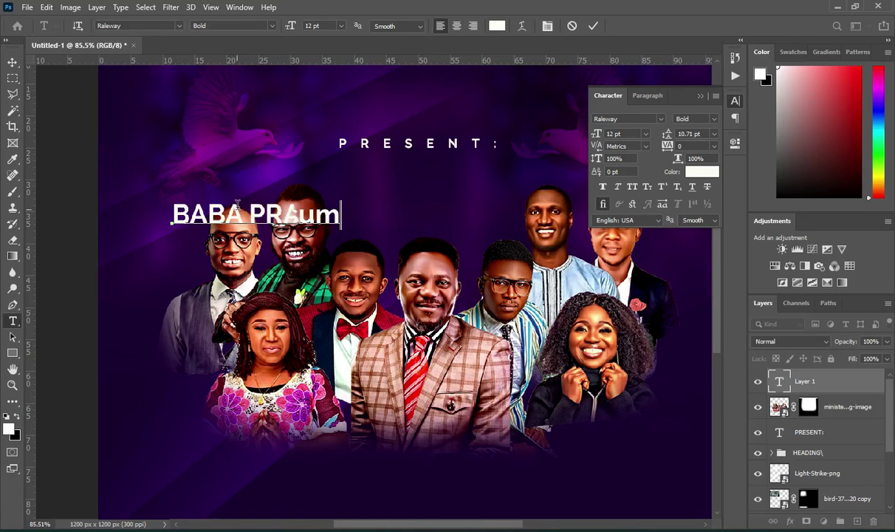
Step: Enter the first minister's name on two lines and scale it down to a small label of about 41%
click(254, 212)
key(Return)
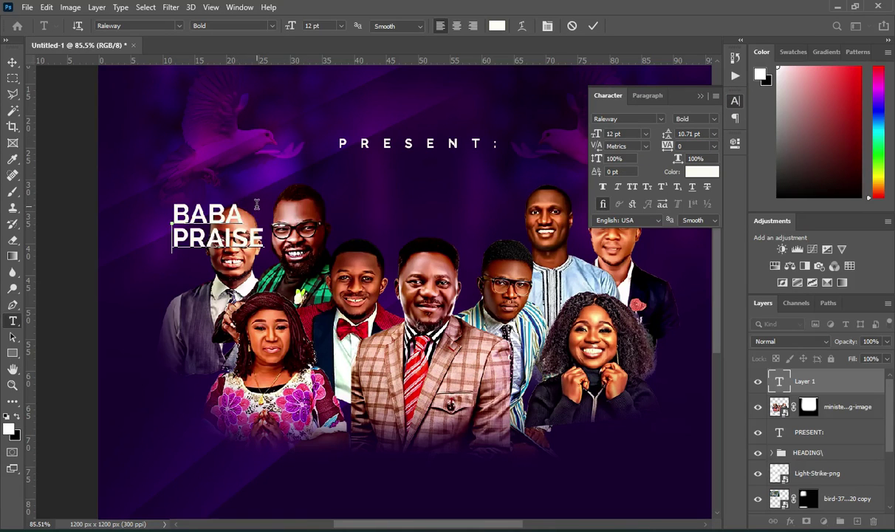
click(595, 25)
click(13, 62)
drag(265, 225, 187, 317)
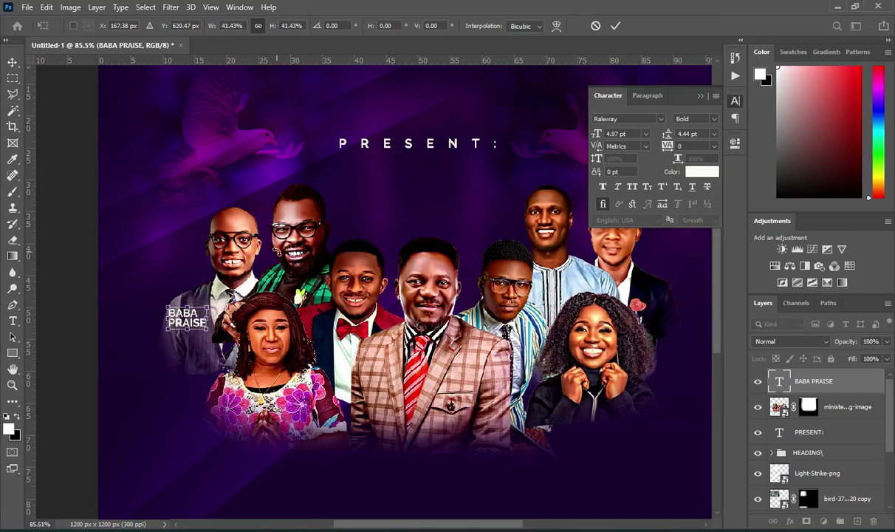
scroll(366, 193, down, 2)
Step: Finalize the name label's size, then duplicate it and move the copy lower
key(Return)
scroll(221, 320, up, 3)
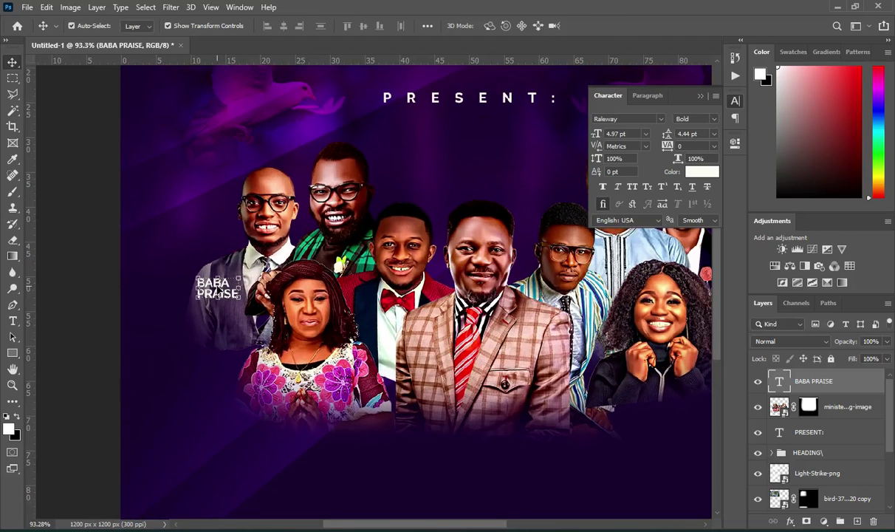
key(ctrl+t)
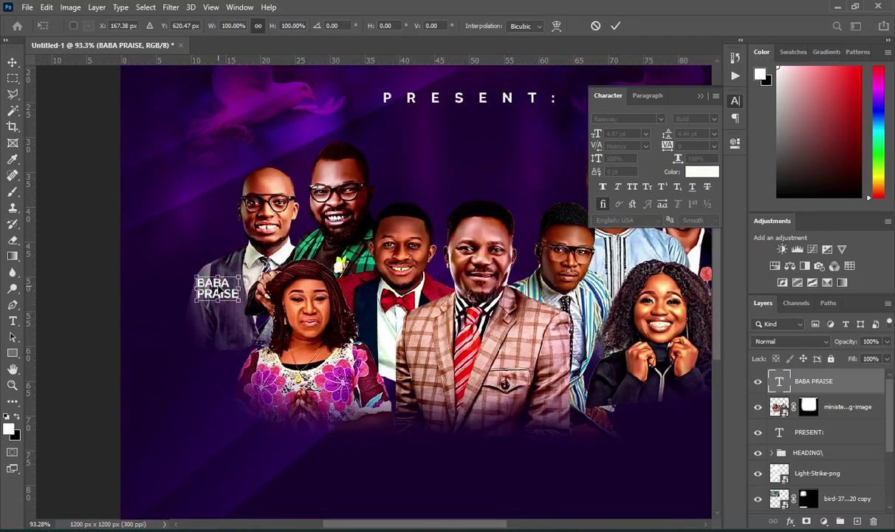
click(616, 29)
key(ctrl+j)
drag(215, 312, 246, 413)
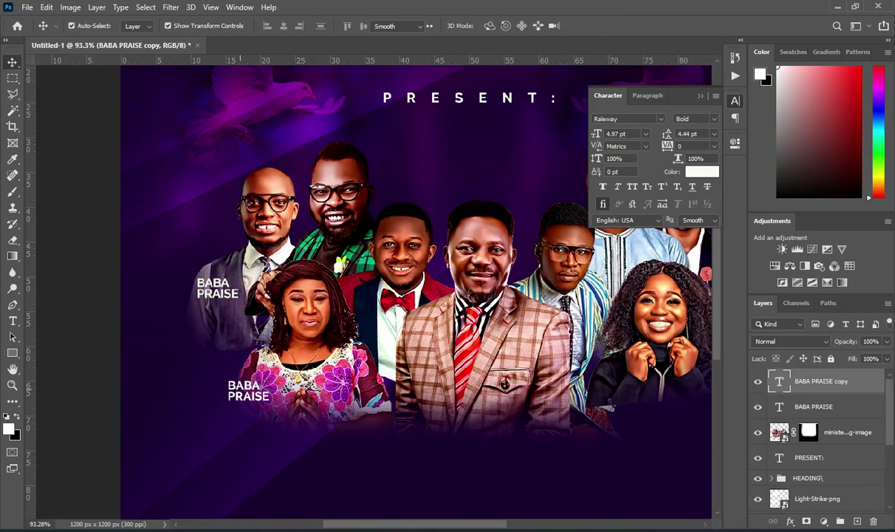
Step: Copy the second minister's name from the notes and place the first label above the man in green
key(t)
key(alt+Tab)
drag(137, 237, 192, 234)
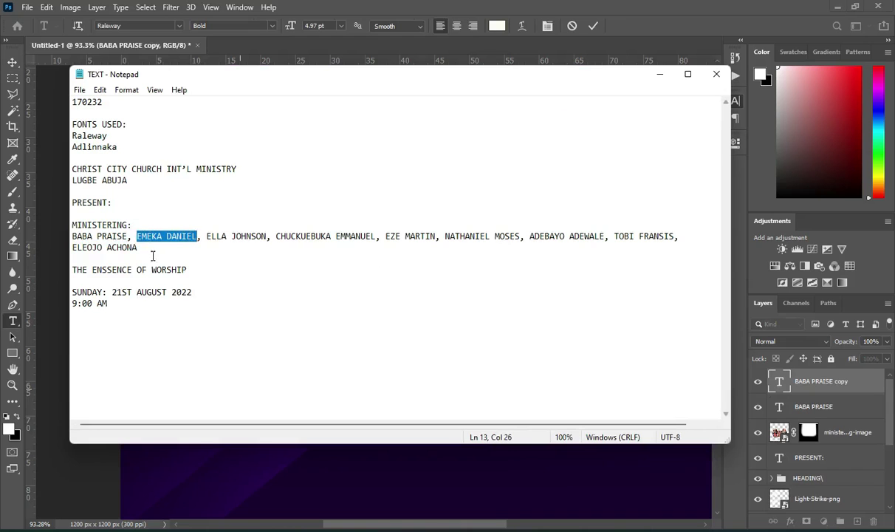
click(660, 74)
key(v)
drag(243, 314, 370, 153)
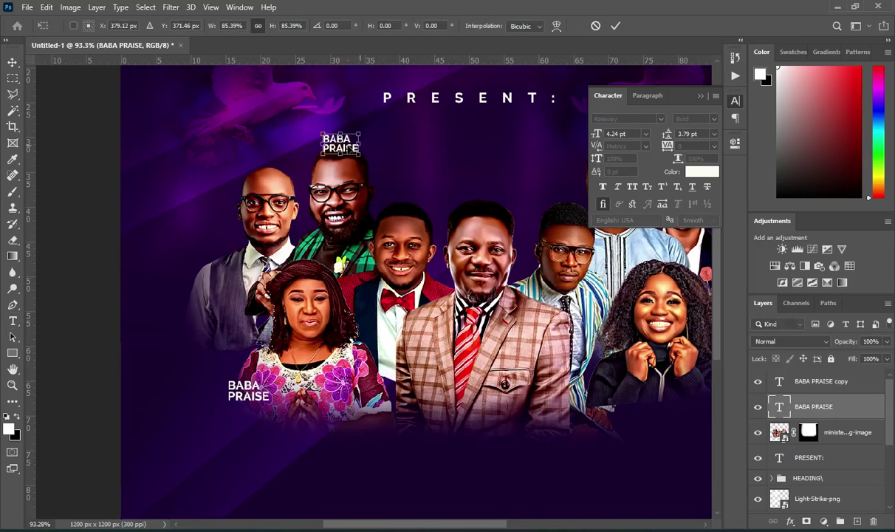
scroll(369, 154, up, 2)
drag(305, 157, 306, 164)
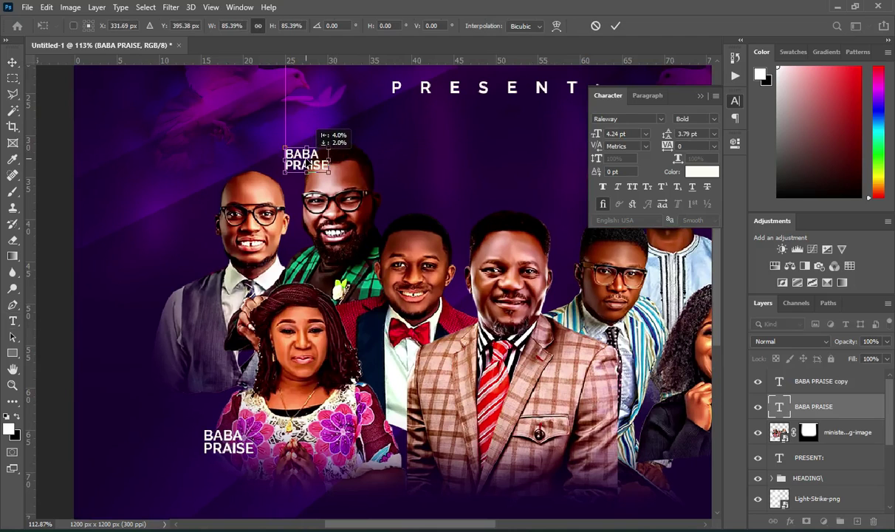
key(Return)
Step: Move the copied label beside the bald man and replace its text with the second minister's two-line name
drag(228, 436, 196, 313)
key(Return)
double_click(196, 317)
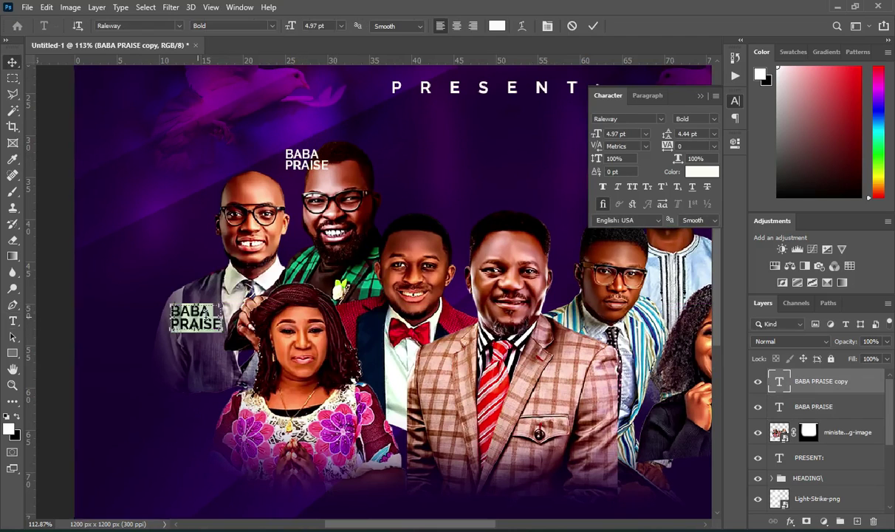
click(592, 25)
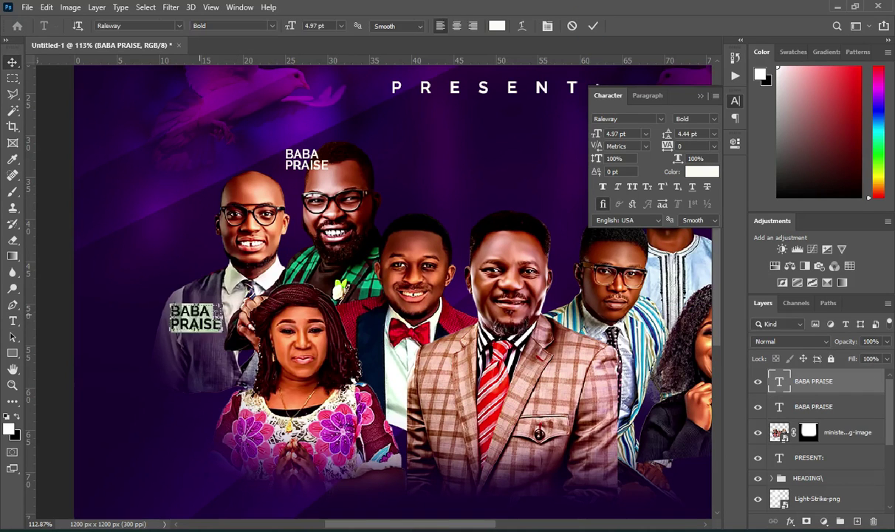
key(alt+Tab)
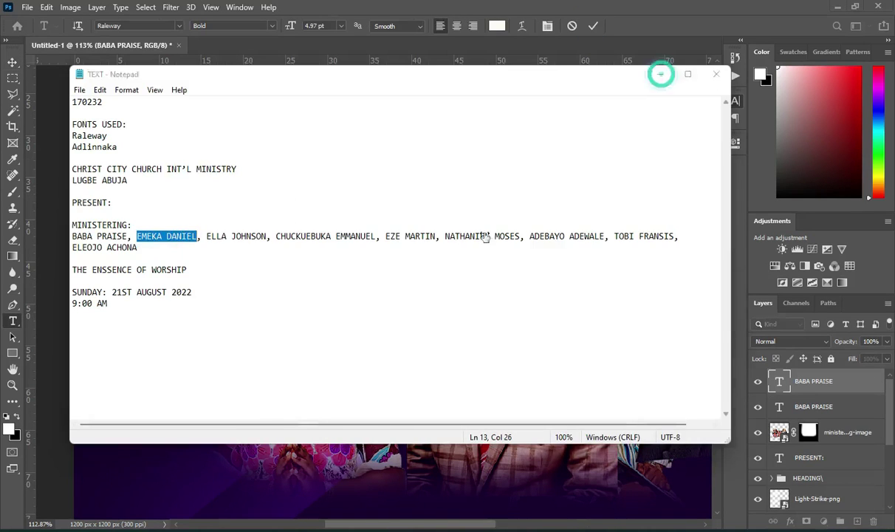
click(660, 74)
key(ctrl+a)
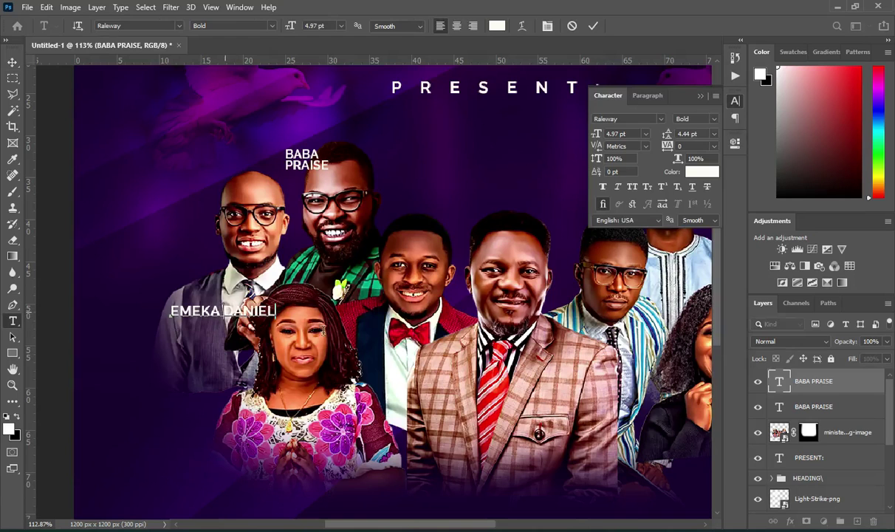
key(Return)
key(ctrl+Return)
Step: Duplicate the second name label down beside the woman in floral and copy the third minister's name
key(v)
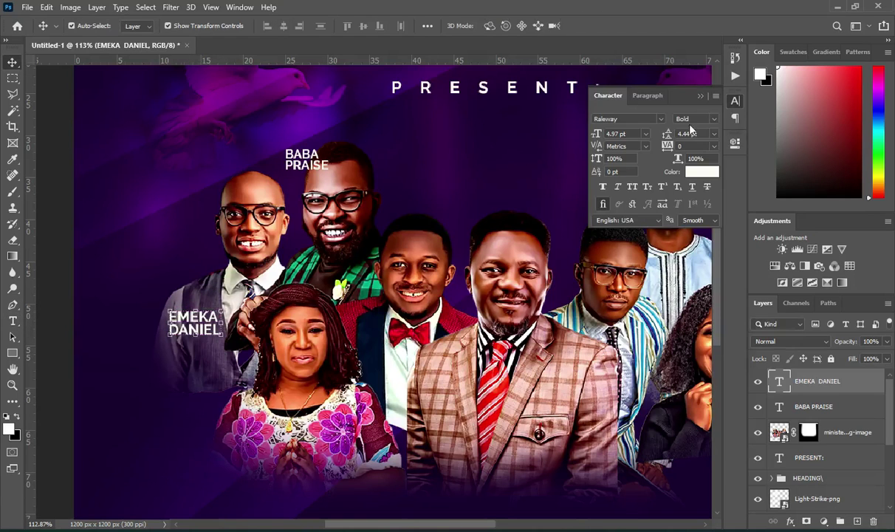
click(735, 101)
drag(201, 331, 235, 436)
key(alt+Tab)
drag(206, 236, 276, 237)
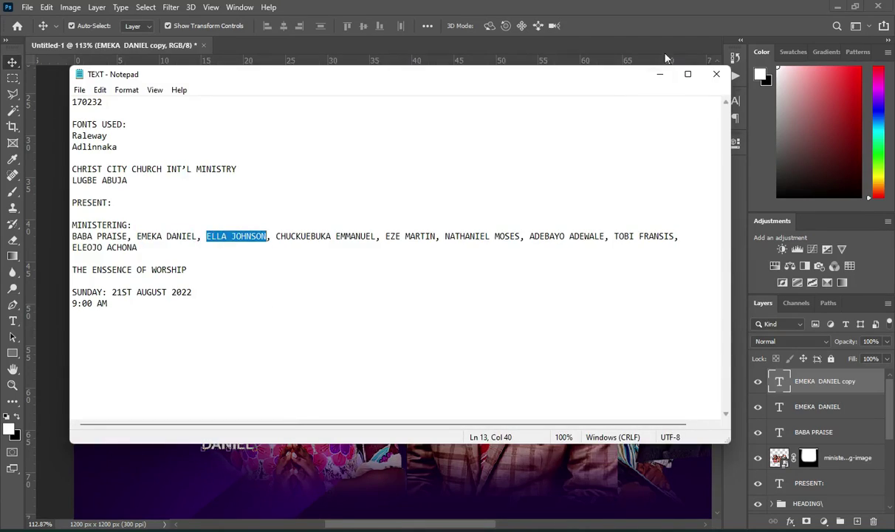
key(ctrl+c)
key(alt+Tab)
Step: Replace the copied label's text with the third minister's name, split onto two lines
key(t)
click(235, 429)
key(ctrl+a)
key(ctrl+v)
key(Return)
click(594, 26)
key(ctrl+0)
key(v)
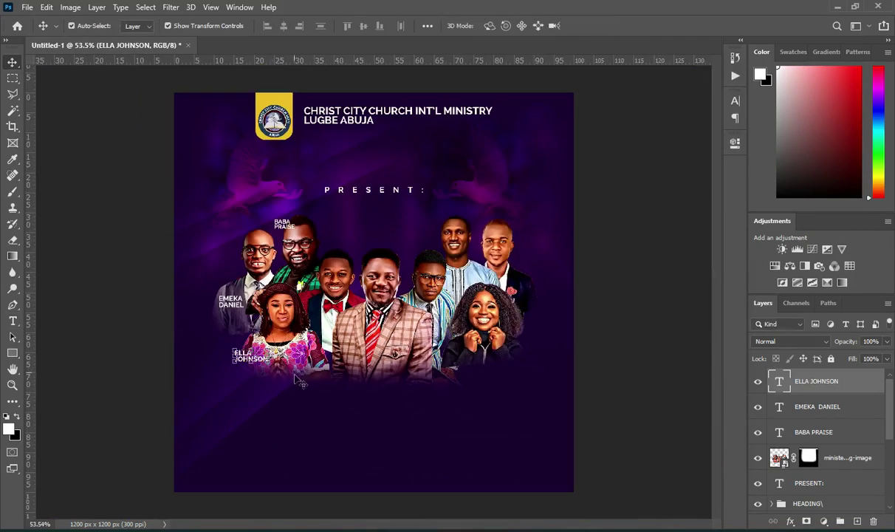
scroll(289, 351, up, 8)
Step: Duplicate a label above the man in the red bow tie and paste the fourth minister's name
key(ctrl+j)
drag(205, 366, 392, 138)
double_click(392, 138)
key(alt+Tab)
drag(276, 236, 377, 235)
key(ctrl+c)
click(661, 76)
key(ctrl+v)
Step: Split the fourth name onto two lines and shrink its label to about three quarters
click(458, 130)
key(Return)
key(ctrl+Return)
key(v)
key(ctrl+t)
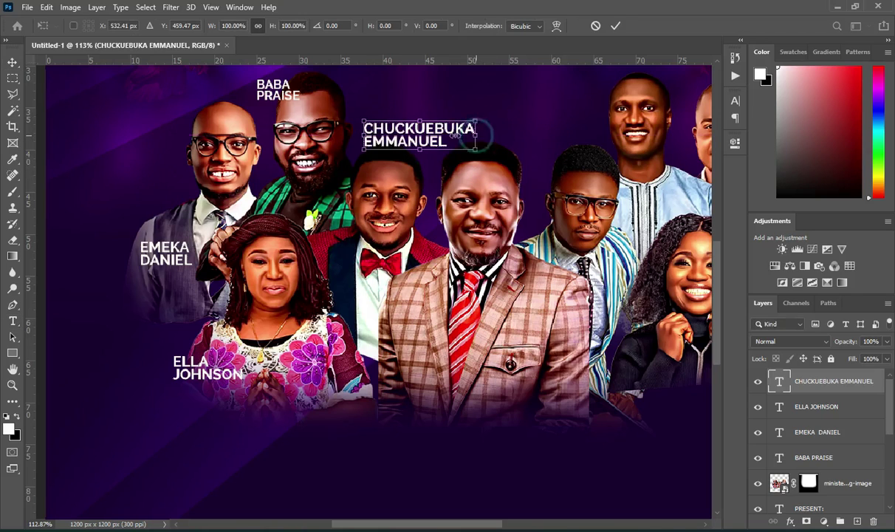
drag(476, 135, 449, 135)
key(Return)
Step: Shrink the first minister's name label to 78%
ctrl+click(251, 87)
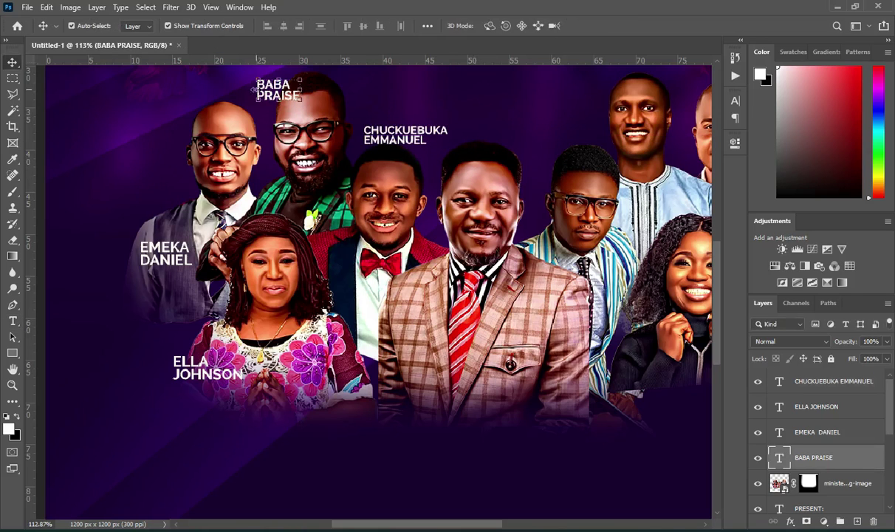
key(ctrl+t)
drag(258, 88, 261, 75)
scroll(263, 92, up, 2)
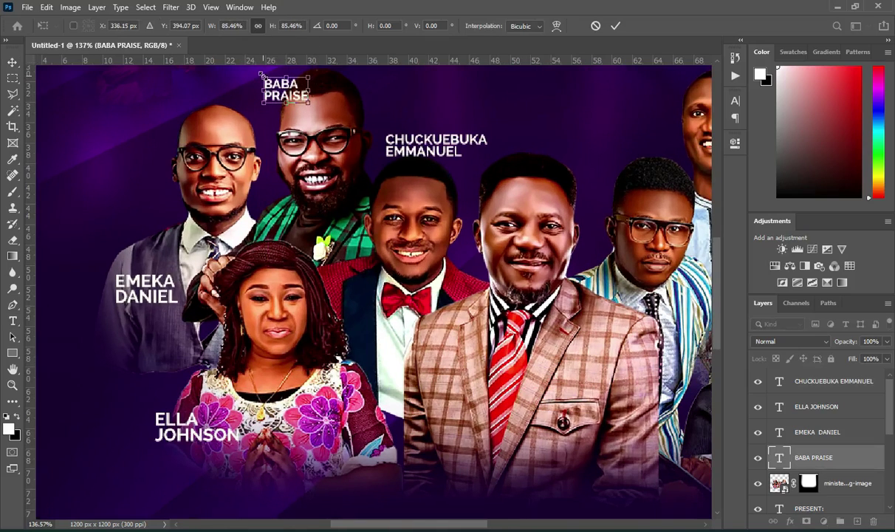
key(Return)
scroll(246, 299, down, 5)
scroll(201, 303, up, 5)
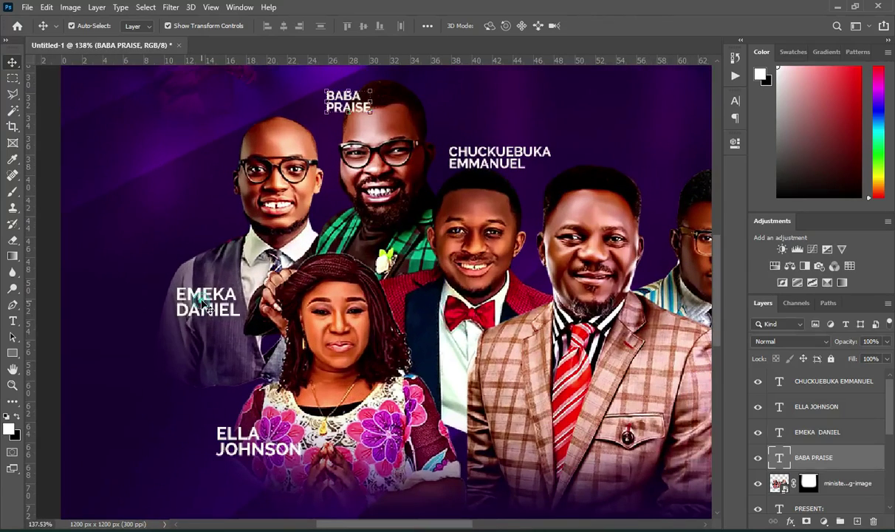
Step: Shrink the second name label slightly and the third label to about 85%
click(201, 303)
drag(176, 317, 185, 310)
key(Return)
click(222, 442)
drag(305, 457, 290, 452)
key(Return)
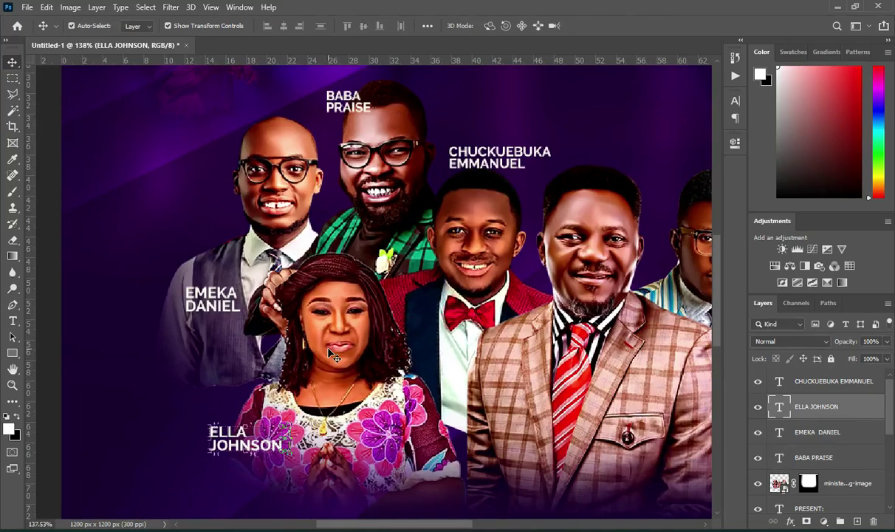
scroll(334, 357, down, 5)
scroll(384, 347, up, 5)
Step: Add the fifth minister's two-line name label above the man in plaid, nudged slightly left
drag(411, 209, 520, 210)
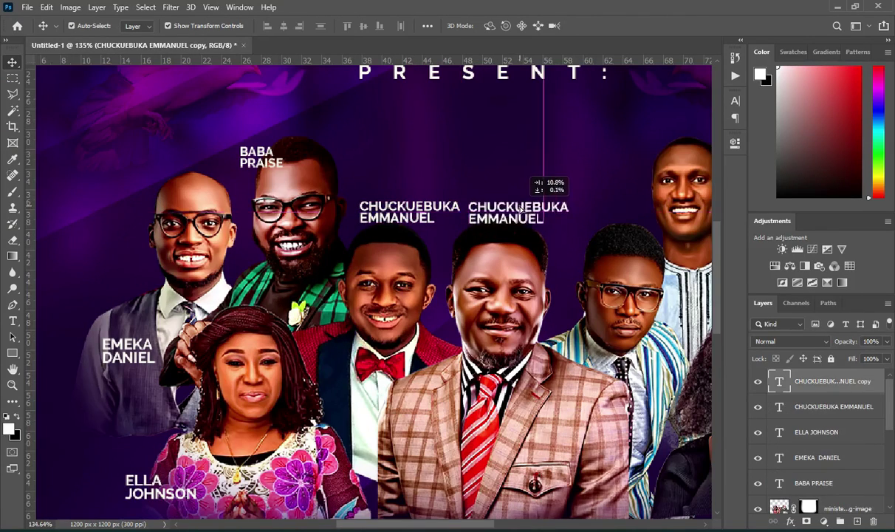
key(t)
key(alt+Tab)
key(ctrl+z)
key(ctrl+c)
key(alt+Tab)
key(ctrl+v)
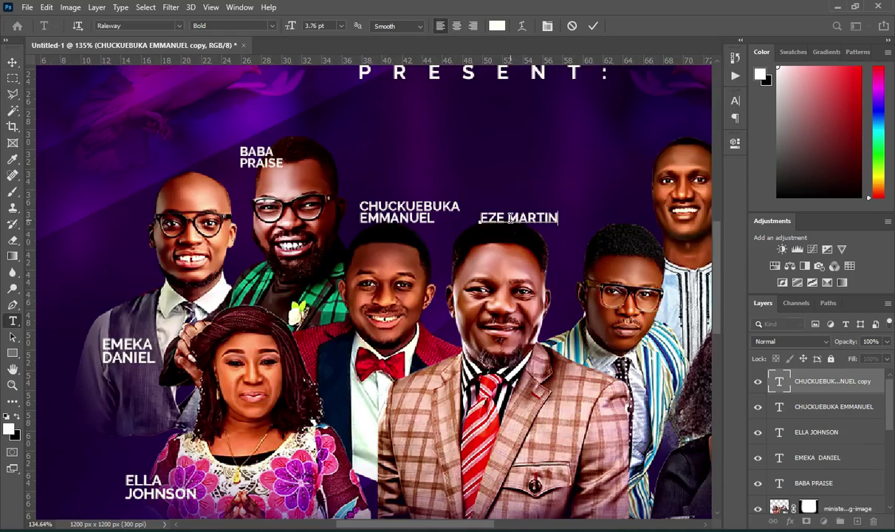
click(512, 220)
key(Return)
key(ctrl+Return)
key(v)
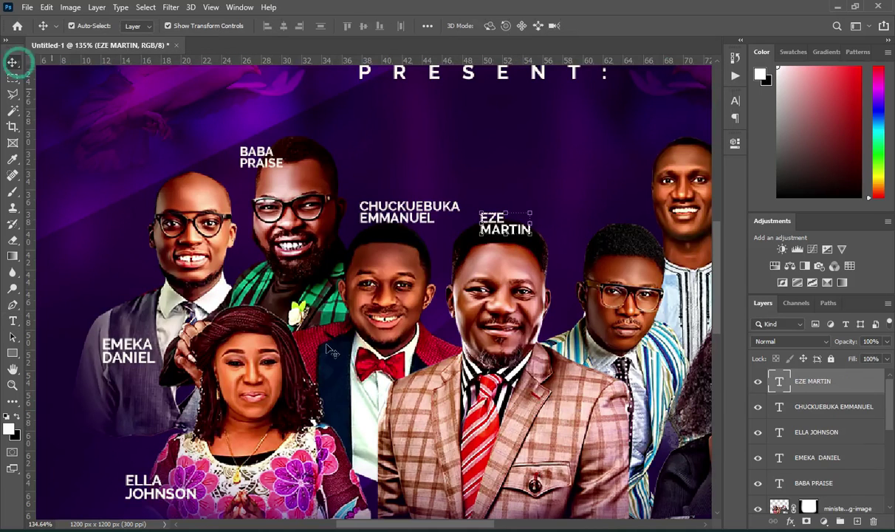
key(Left)
key(Left)
key(Left)
key(Left)
key(Left)
key(Left)
key(Left)
key(Left)
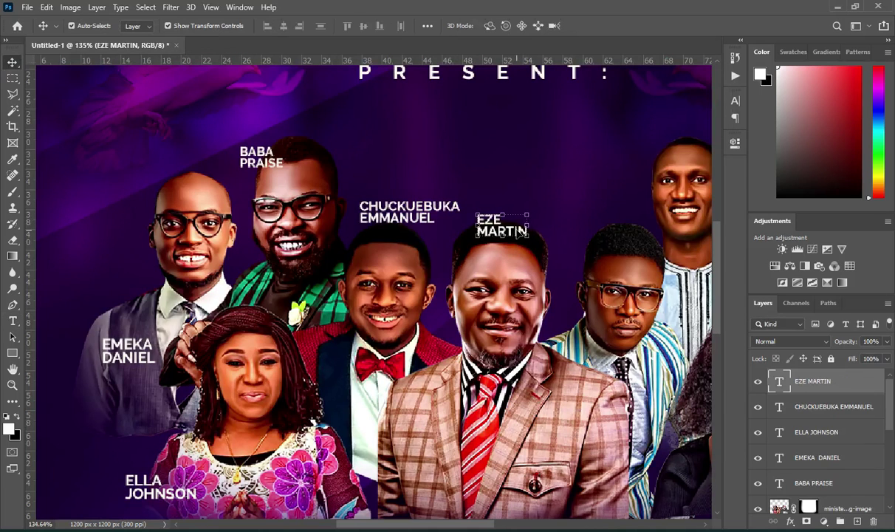
Step: Add the sixth minister's two-line name label over the man in stripes
drag(521, 237, 610, 244)
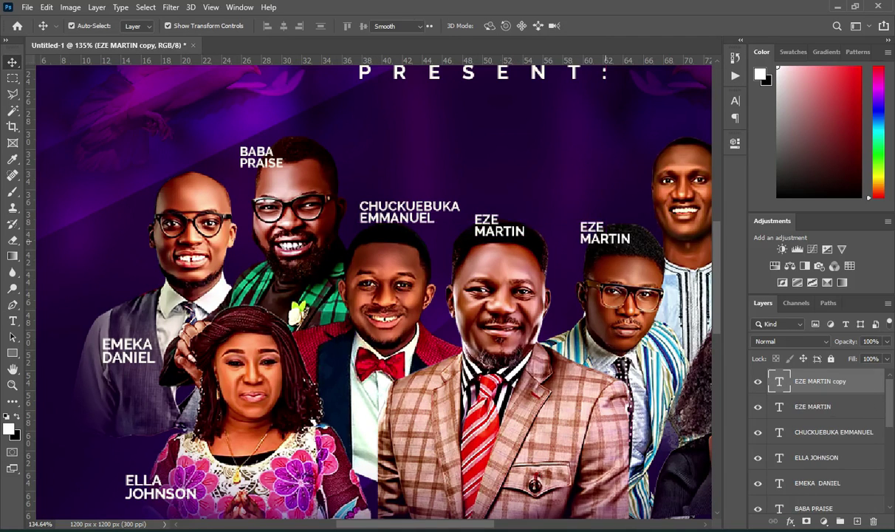
double_click(611, 238)
key(alt+Tab)
drag(418, 224, 494, 224)
key(alt+Tab)
key(ctrl+v)
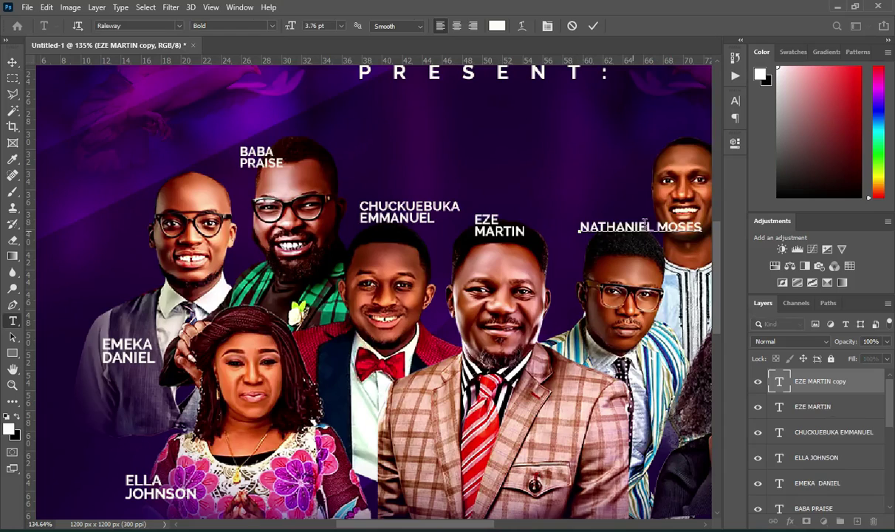
key(Left)
key(Left)
key(Left)
key(Left)
key(Left)
key(BackSpace)
key(Return)
click(593, 25)
key(v)
drag(425, 516, 265, 505)
drag(470, 222, 563, 133)
Step: Replace the copied label's text with the seventh minister's name on two lines
key(t)
key(alt+Tab)
drag(529, 236, 588, 236)
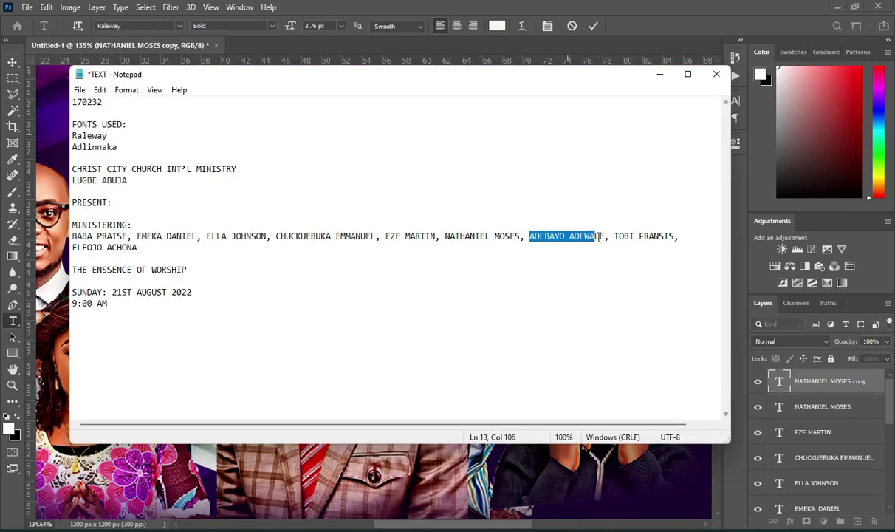
key(ctrl+c)
click(660, 74)
click(547, 133)
key(ctrl+a)
key(ctrl+v)
click(595, 135)
key(Return)
key(ctrl+Return)
key(v)
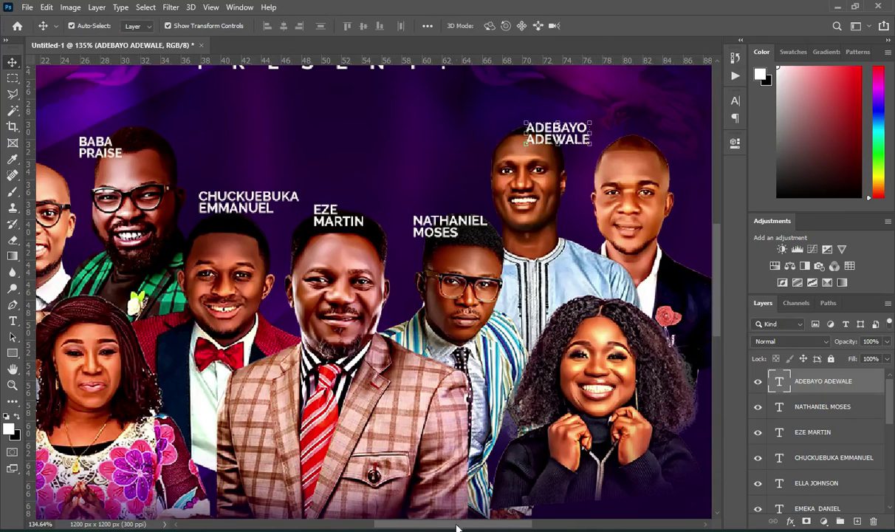
Step: Add the eighth minister's two-line name label beside the man in the dark suit
drag(558, 130, 416, 179)
drag(414, 136, 578, 300)
key(t)
click(566, 531)
drag(614, 237, 675, 236)
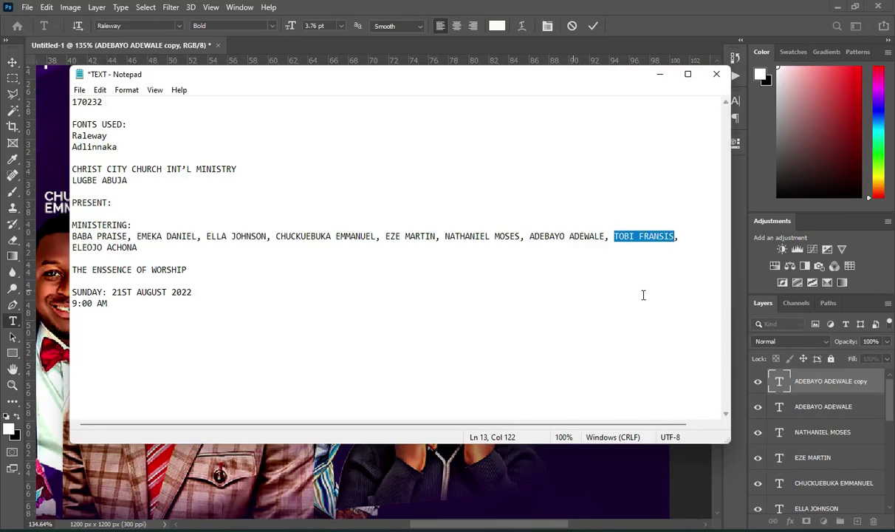
key(ctrl+c)
click(561, 292)
key(ctrl+a)
key(ctrl+v)
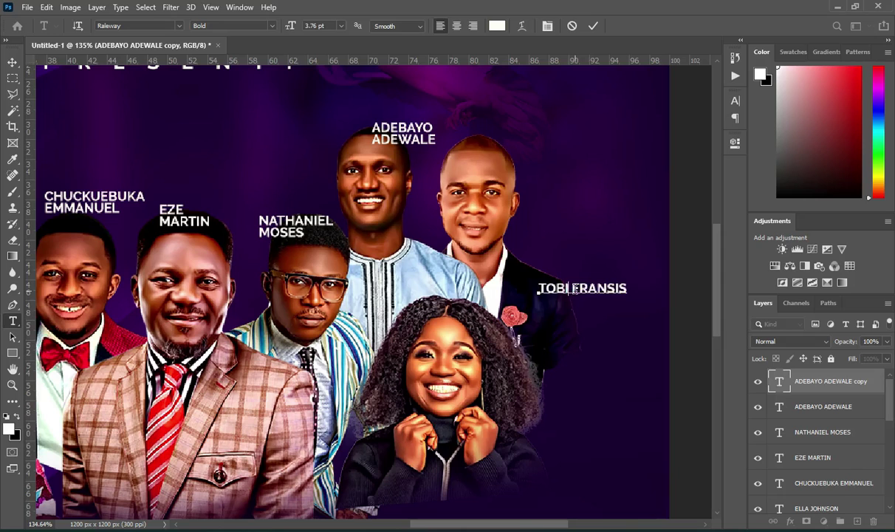
click(575, 288)
key(Return)
click(593, 26)
key(v)
Step: Add the last minister's two-line name label, nudged up slightly, then fit the flyer on screen
drag(591, 307, 537, 510)
scroll(494, 341, down, 5)
key(alt+Tab)
drag(72, 248, 174, 254)
click(655, 74)
key(ctrl+v)
key(ctrl+Left)
key(Return)
key(ctrl+Return)
key(v)
key(Up)
key(Up)
key(Up)
key(ctrl+0)
click(595, 333)
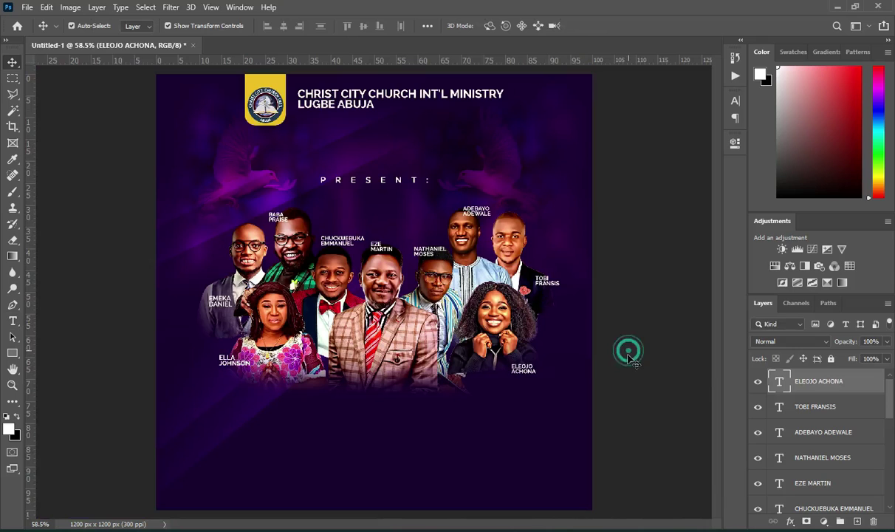
Step: Group the name labels with the ministers photo and name the group MINISTERING
click(811, 389)
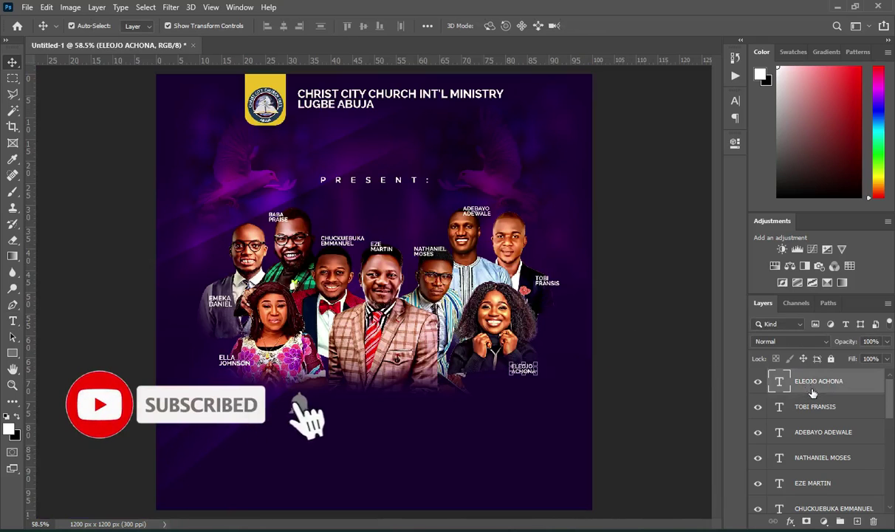
scroll(821, 428, down, 3)
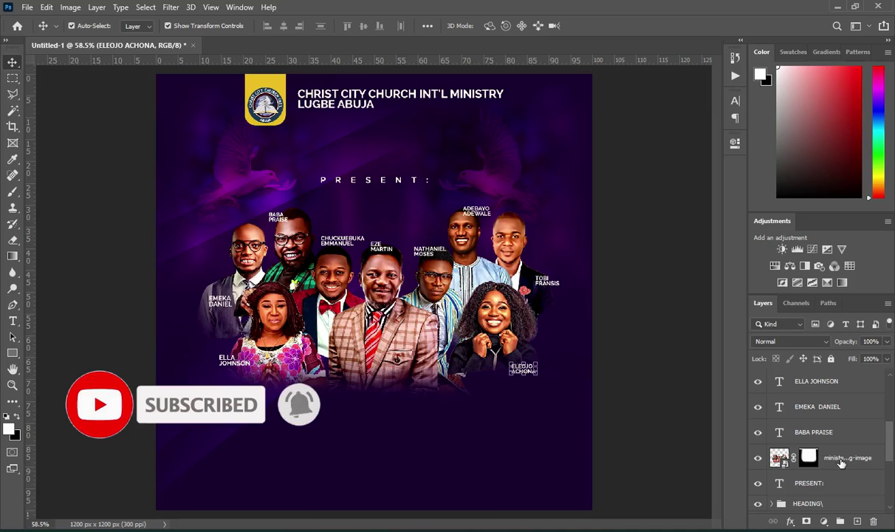
shift+click(839, 458)
key(ctrl+g)
click(805, 376)
double_click(805, 376)
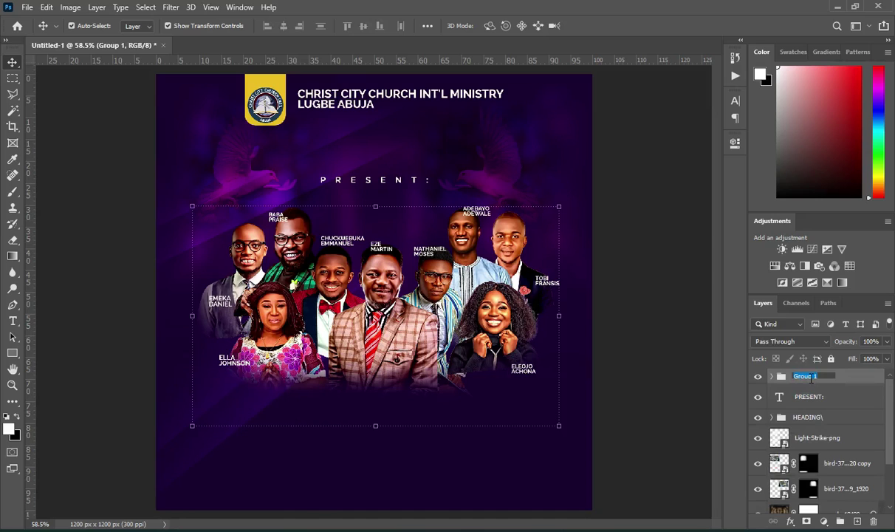
text(MINISTERING)
key(Return)
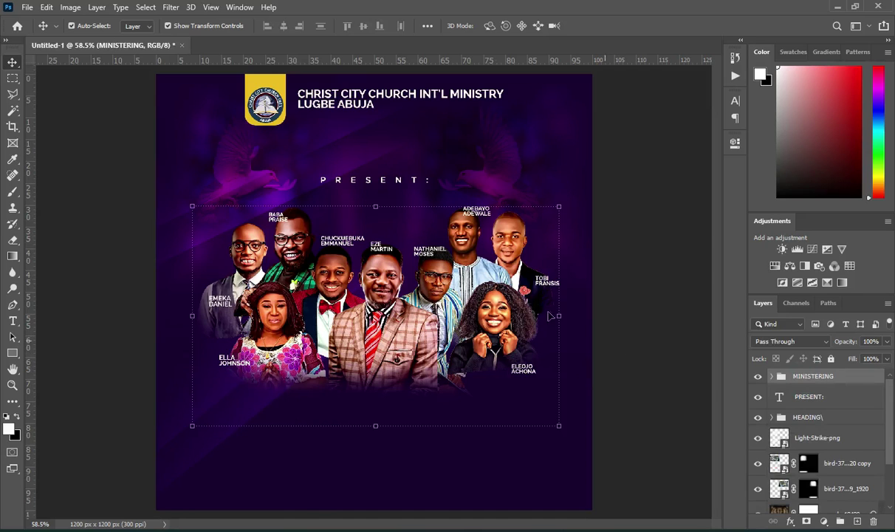
Step: Move the MINISTERING group up a few pixels on the flyer
scroll(389, 216, up, 1)
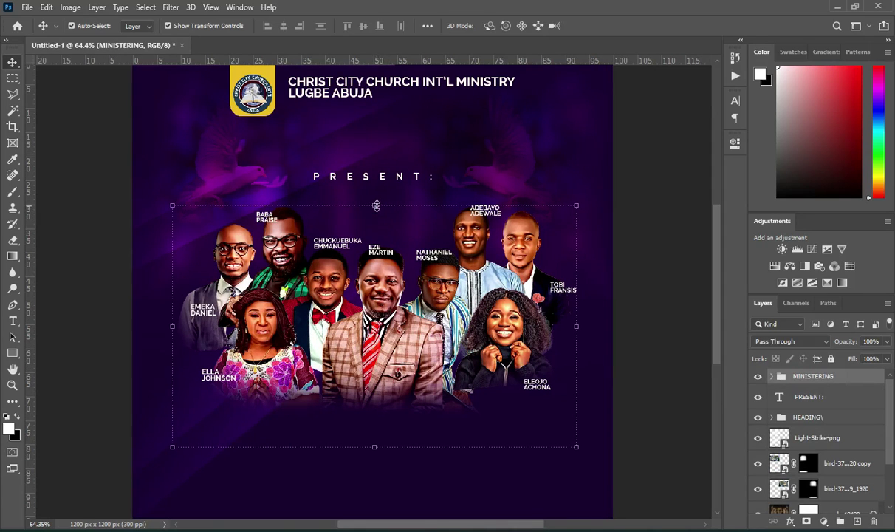
click(376, 206)
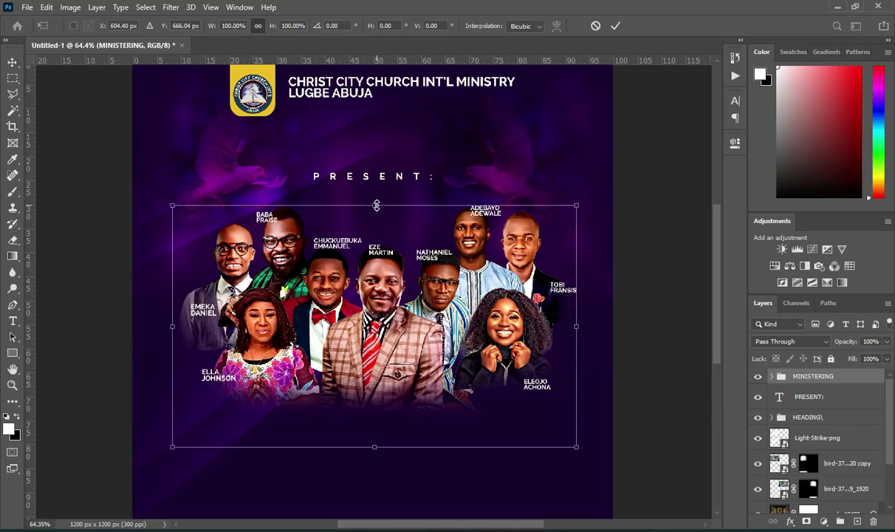
drag(378, 203, 378, 200)
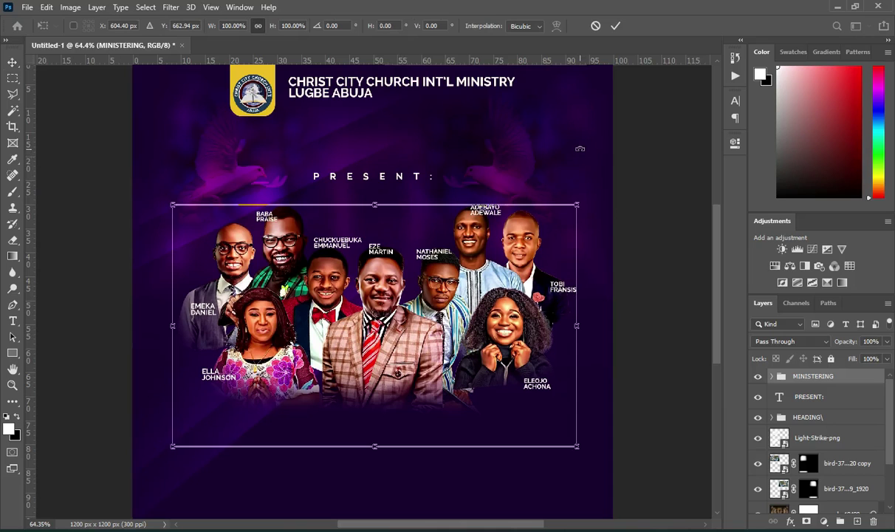
key(Up)
key(Up)
key(Up)
click(617, 26)
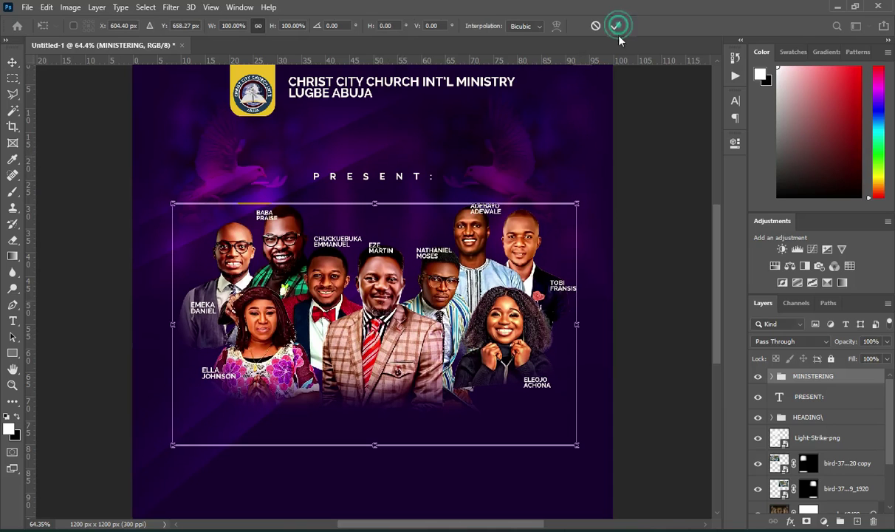
key(ctrl+minus)
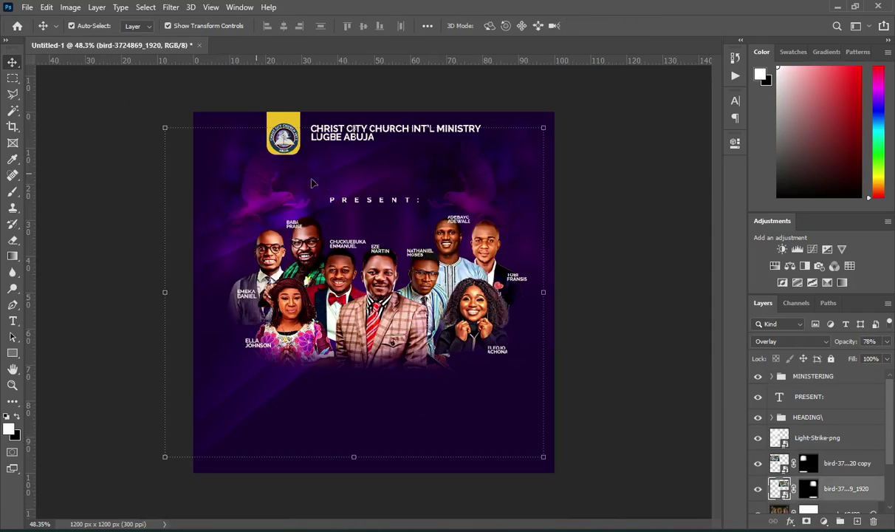
Step: Nudge the light-streak layer down and the two bird layers up slightly
click(333, 184)
key(Down)
key(Down)
key(Down)
key(Down)
key(Down)
key(Down)
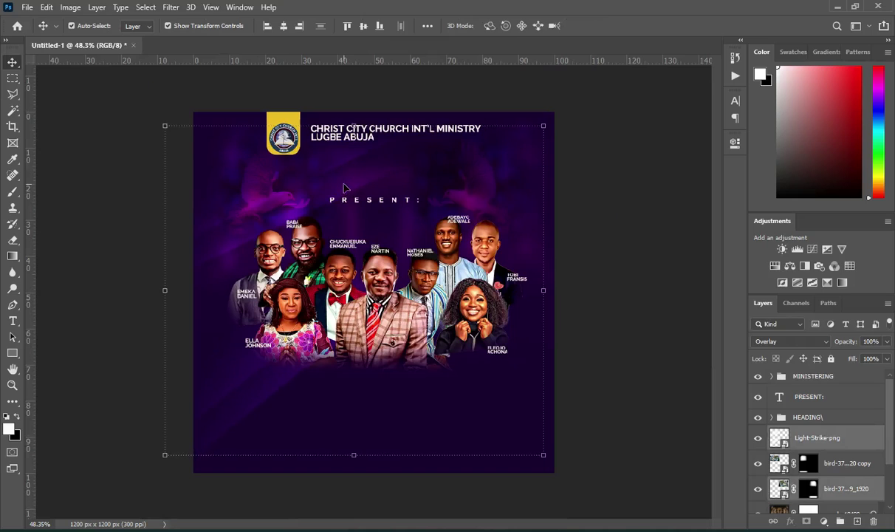
click(850, 463)
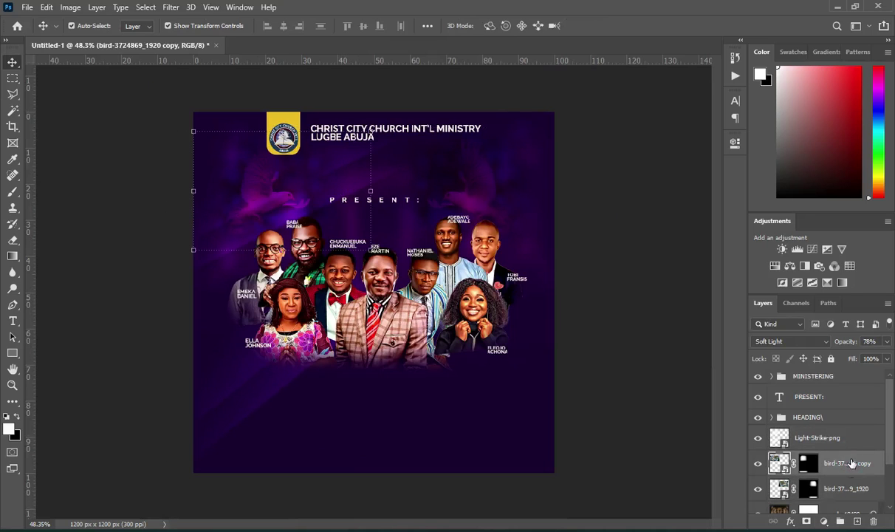
shift+click(829, 486)
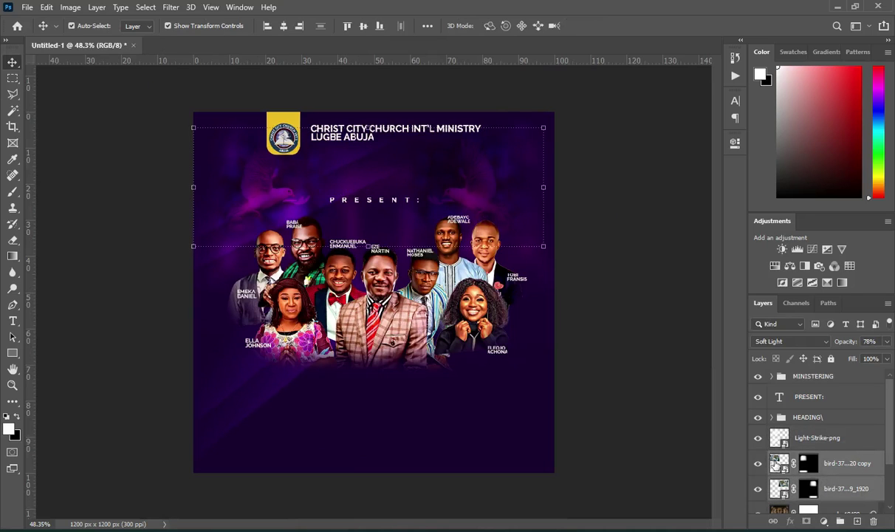
key(shift+Up)
click(641, 355)
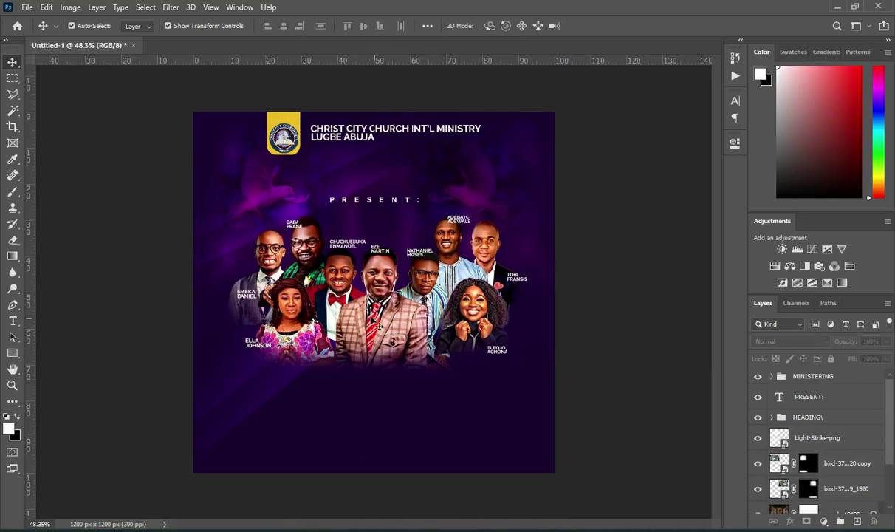
scroll(377, 325, down, 1)
scroll(377, 325, up, 1)
click(235, 390)
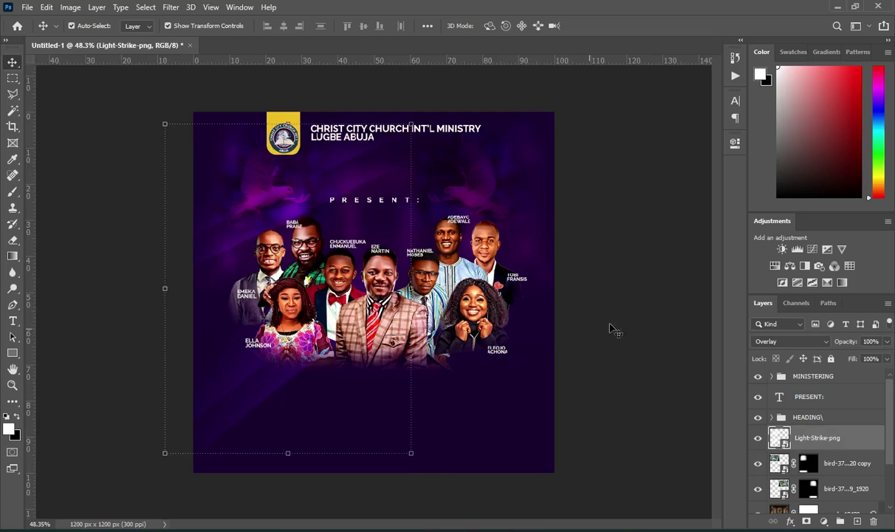
click(612, 330)
Step: Select the word THE in the flyer notes, then return to Photoshop
scroll(612, 330, up, 1)
key(alt+Tab)
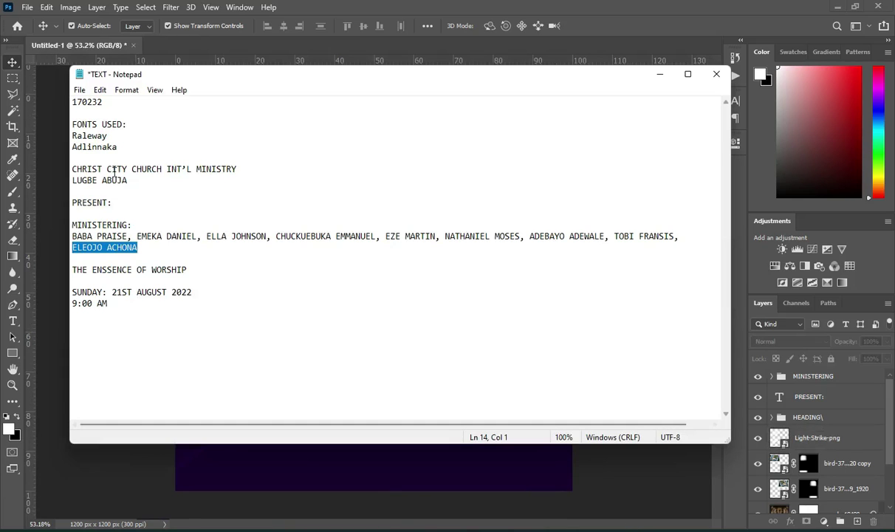
drag(74, 271, 88, 271)
key(ctrl+c)
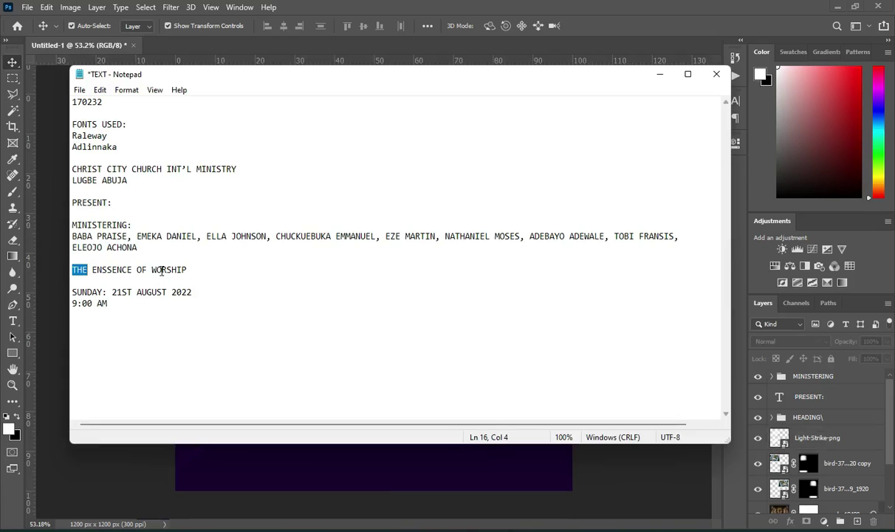
click(660, 74)
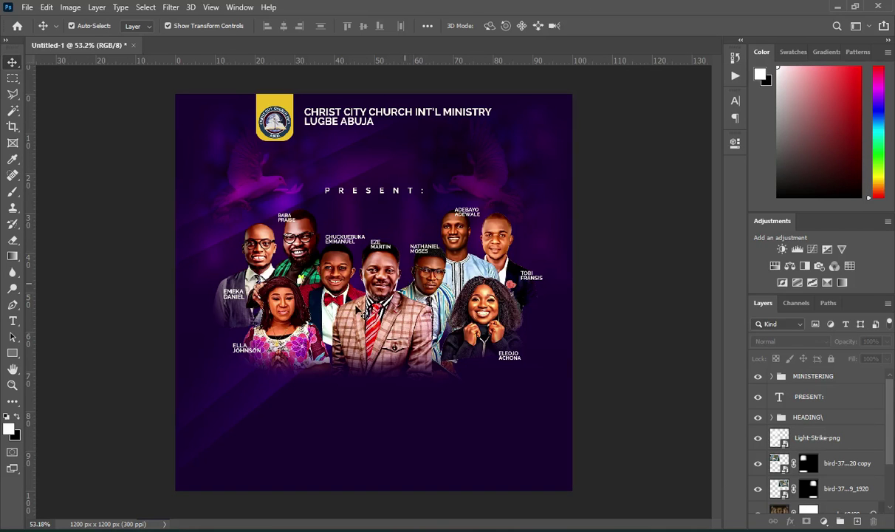
Step: Paste the word THE below the ministers and colour it with the logo's yellow
key(t)
scroll(355, 303, up, 1)
scroll(245, 402, up, 1)
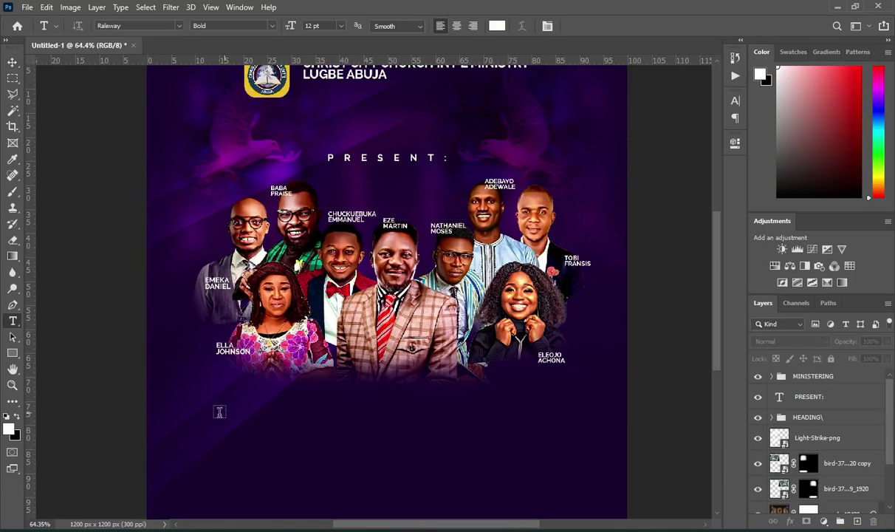
click(264, 398)
key(ctrl+v)
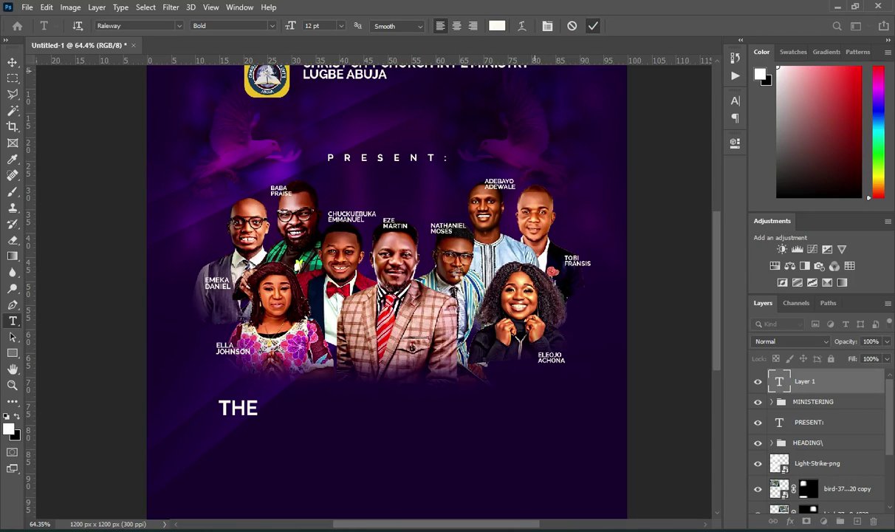
key(ctrl+Return)
click(497, 26)
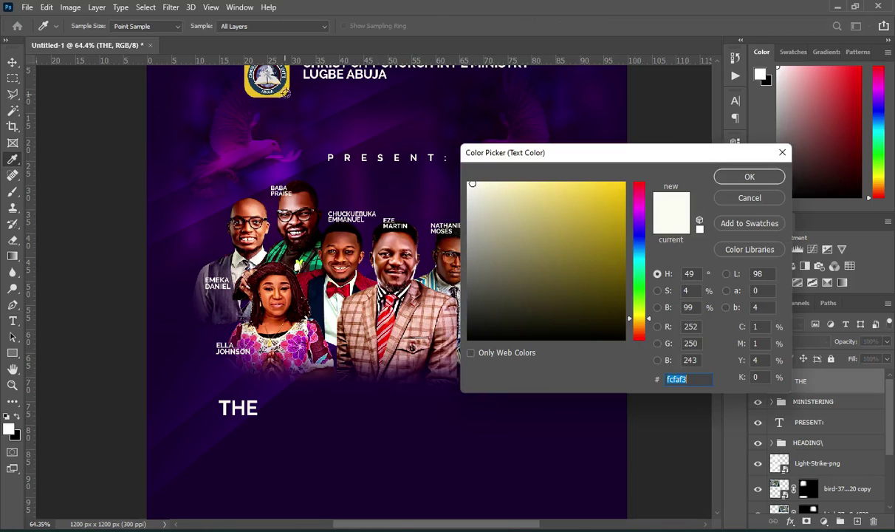
click(285, 90)
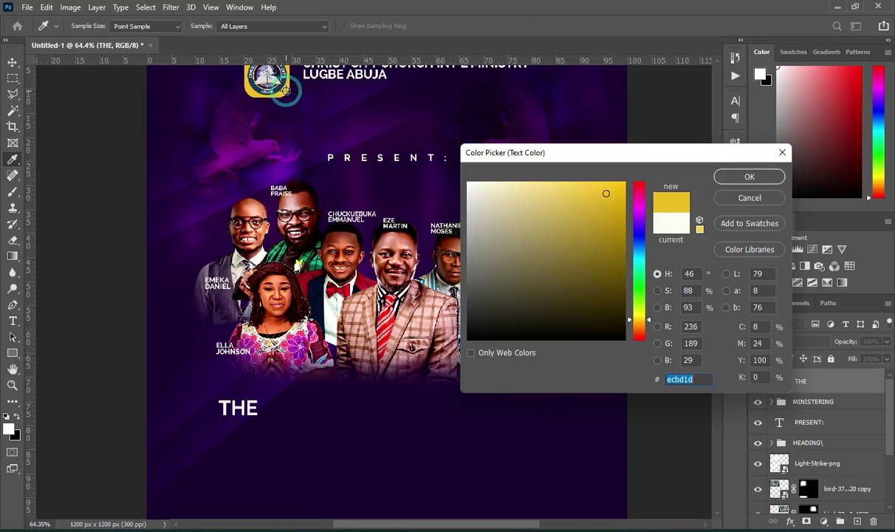
click(749, 178)
Step: Scale THE down to about 80%, position it below the photo, and duplicate its layer
click(12, 62)
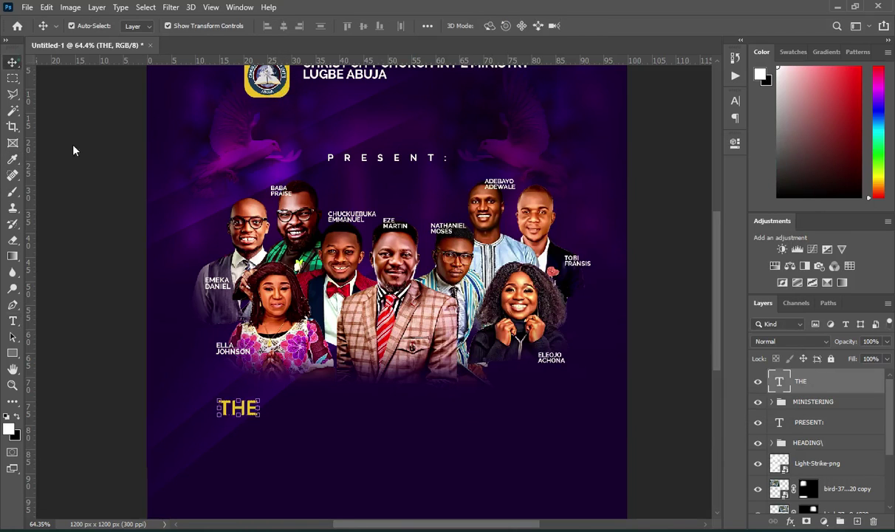
drag(257, 407, 252, 407)
key(Return)
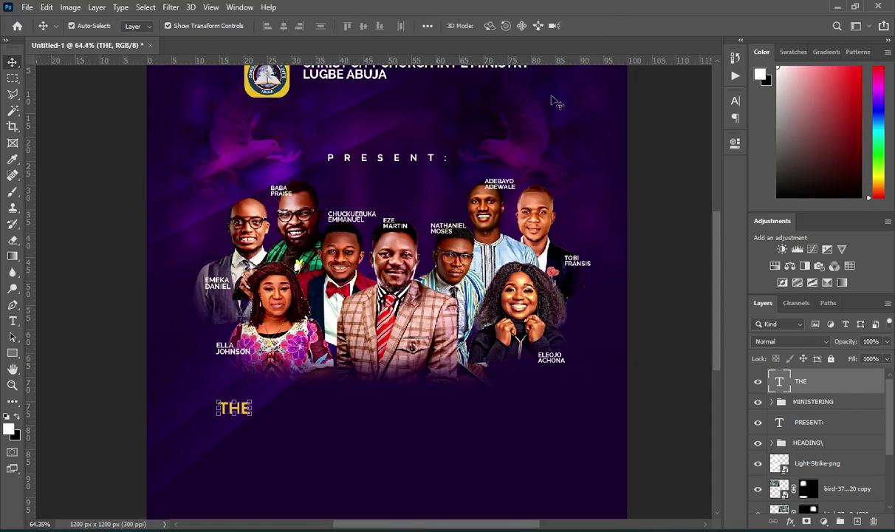
scroll(337, 413, up, 2)
scroll(295, 414, down, 2)
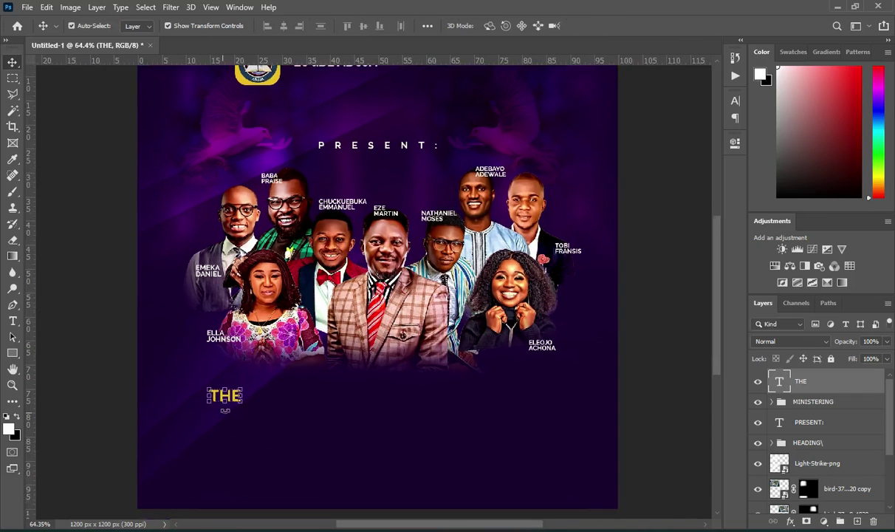
scroll(236, 411, up, 1)
scroll(238, 409, up, 1)
key(ctrl+t)
mouse_move(231, 397)
mouse_down()
mouse_move(241, 415)
mouse_move(236, 390)
mouse_up()
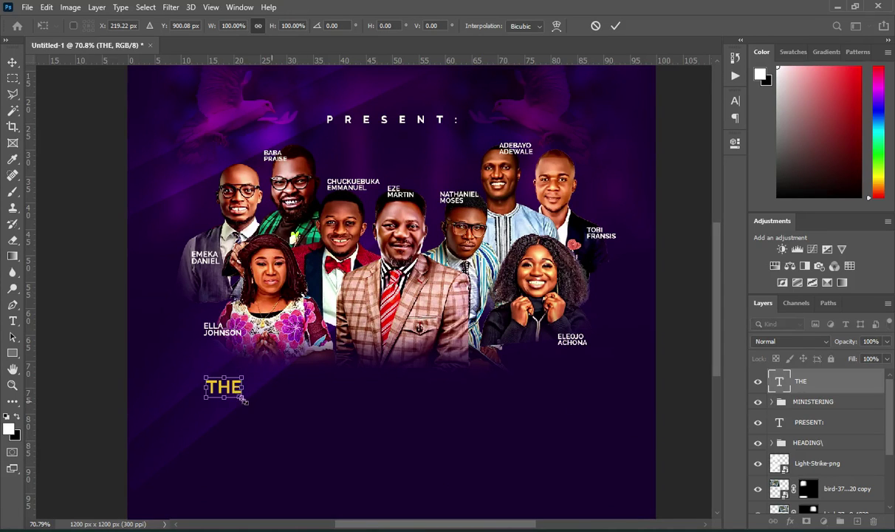
drag(235, 391, 273, 388)
key(Return)
key(ctrl+j)
Step: Turn the THE copy white and replace its text with ENSSENCE OF from the notes
double_click(273, 387)
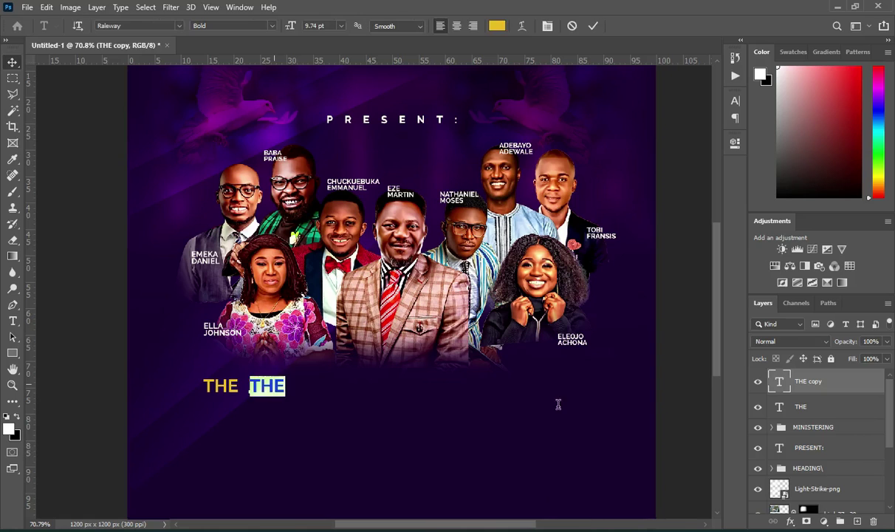
click(496, 26)
click(479, 185)
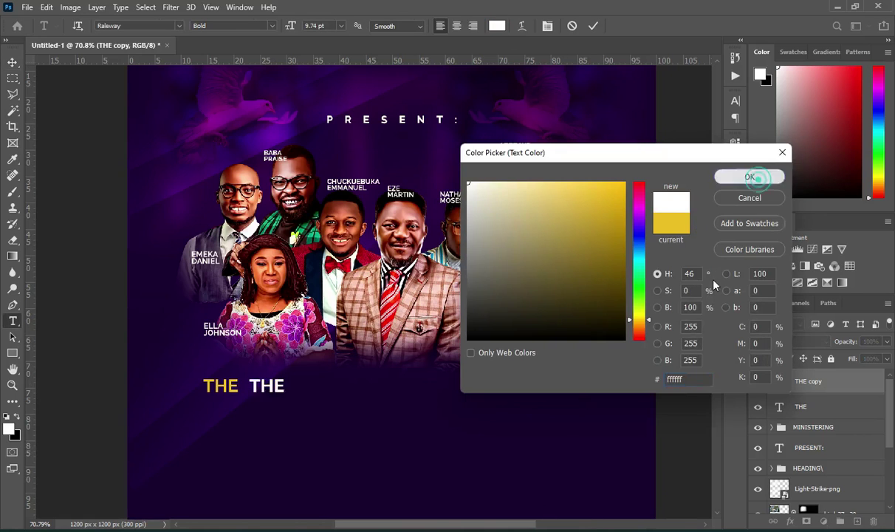
click(752, 176)
click(583, 528)
mouse_move(92, 270)
mouse_down()
mouse_move(137, 270)
mouse_move(101, 270)
mouse_up()
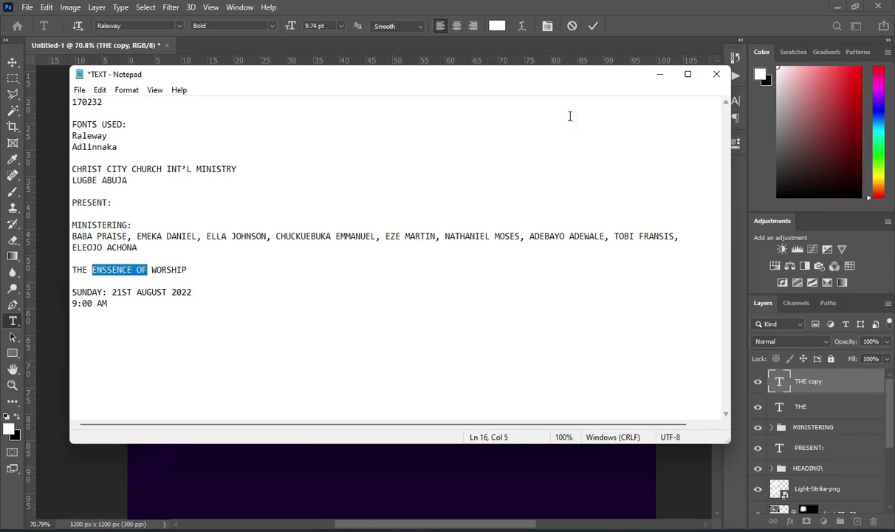
click(600, 50)
text(ENSSENCE OF)
click(593, 26)
Step: Enlarge ENSSENCE OF to about 239% and tighten its tracking to -60
key(v)
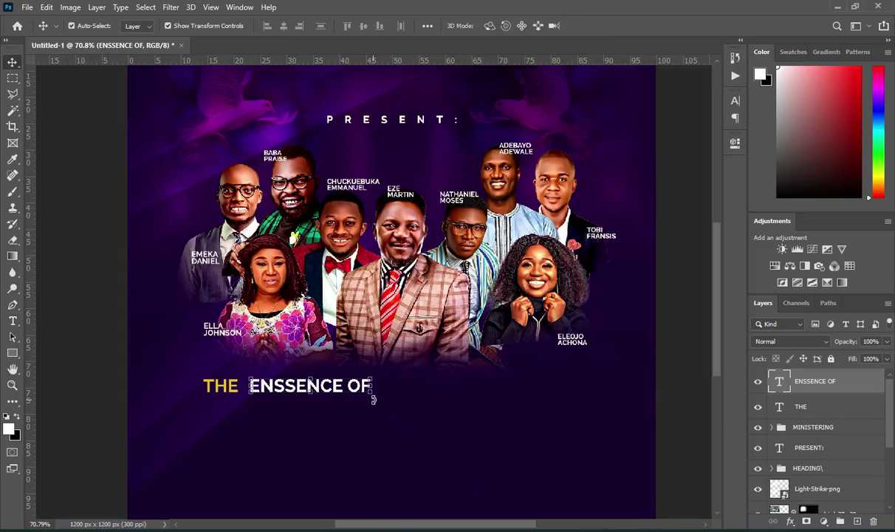
drag(371, 396, 505, 464)
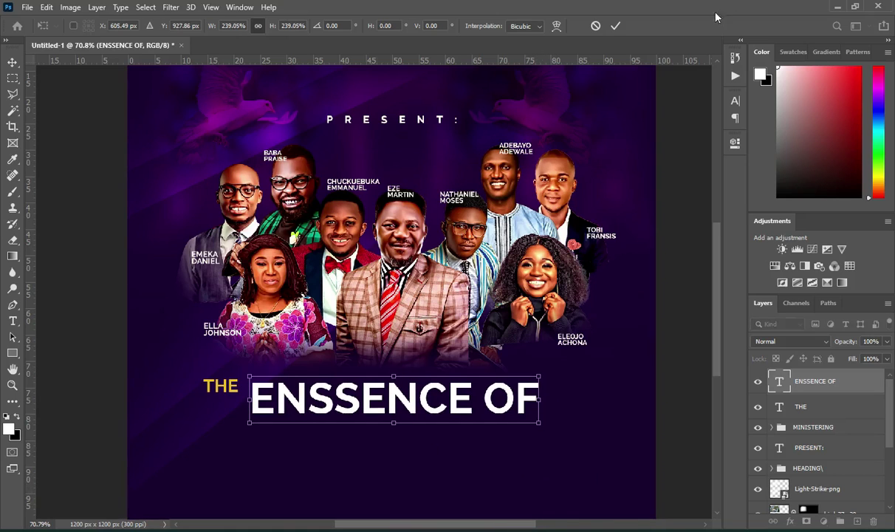
click(616, 25)
click(735, 100)
mouse_move(672, 148)
mouse_down()
mouse_move(635, 146)
mouse_move(669, 148)
mouse_up()
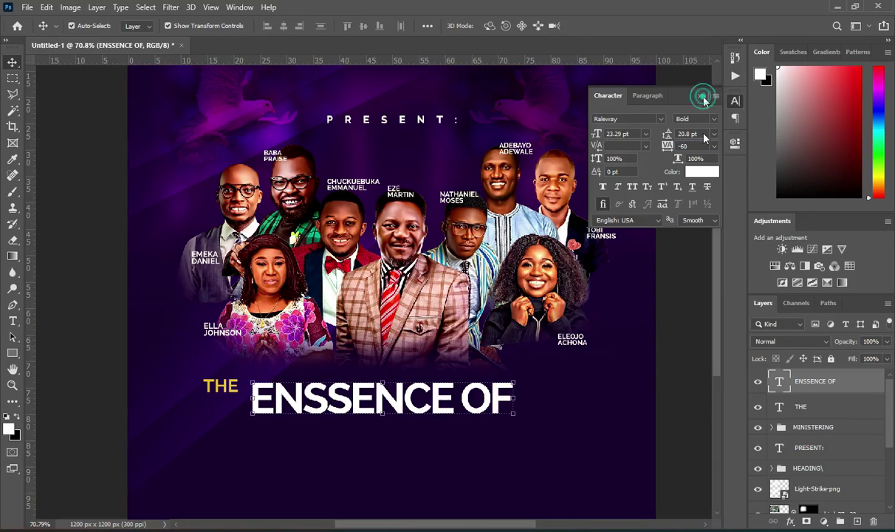
click(701, 95)
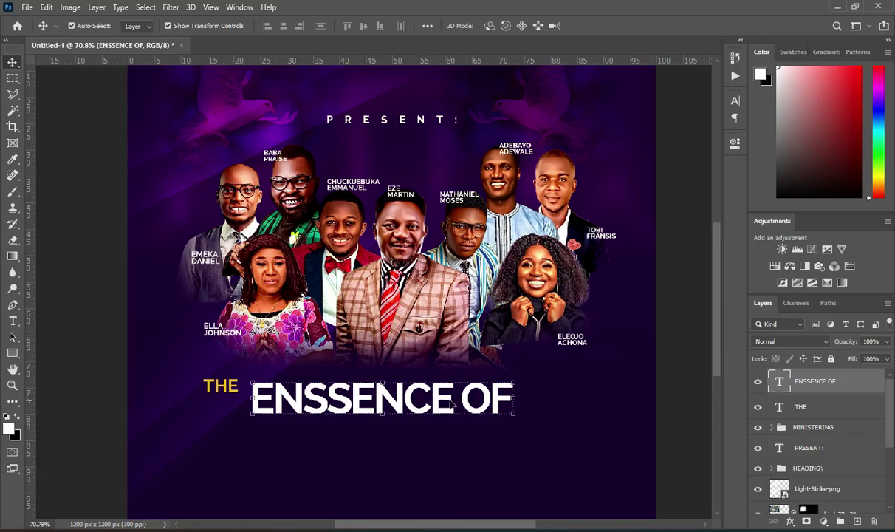
Step: Duplicate the ENSSENCE OF line, move the copy beneath it, and change its text to WORSHIP
drag(716, 308, 716, 340)
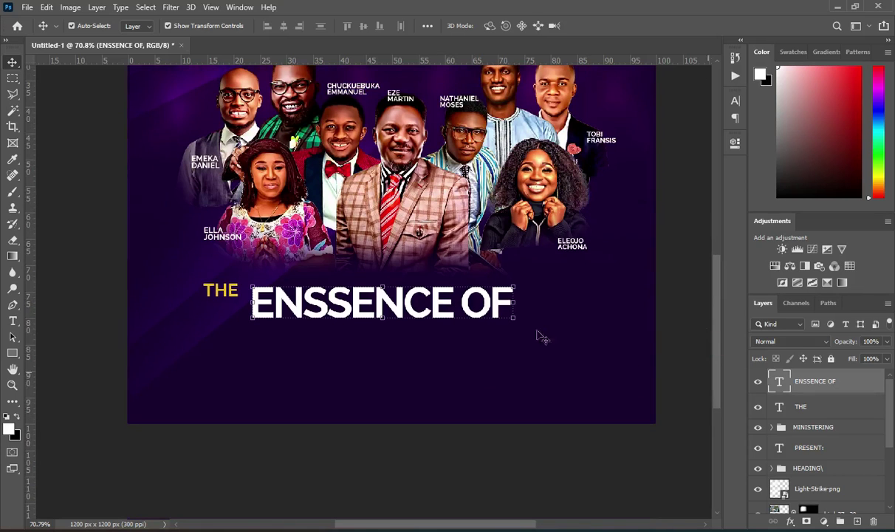
key(ctrl)
alt+click(412, 322)
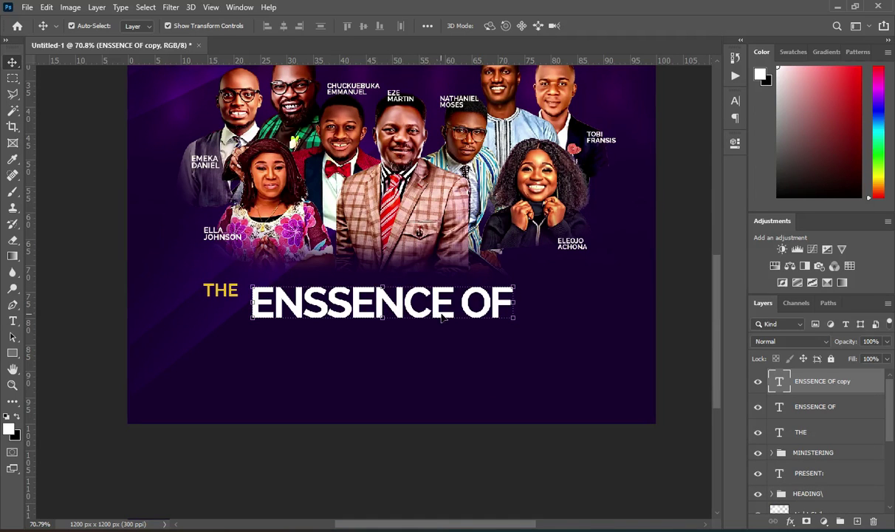
drag(414, 309, 416, 341)
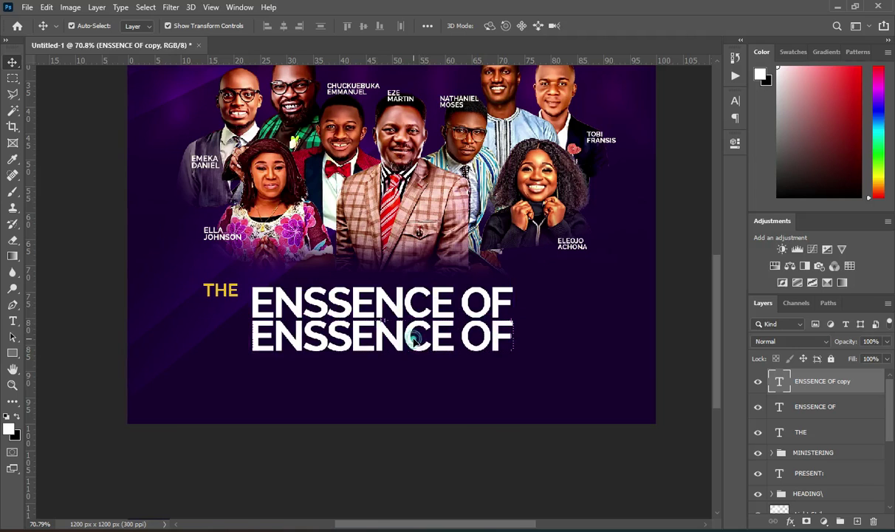
key(Return)
key(alt+Tab)
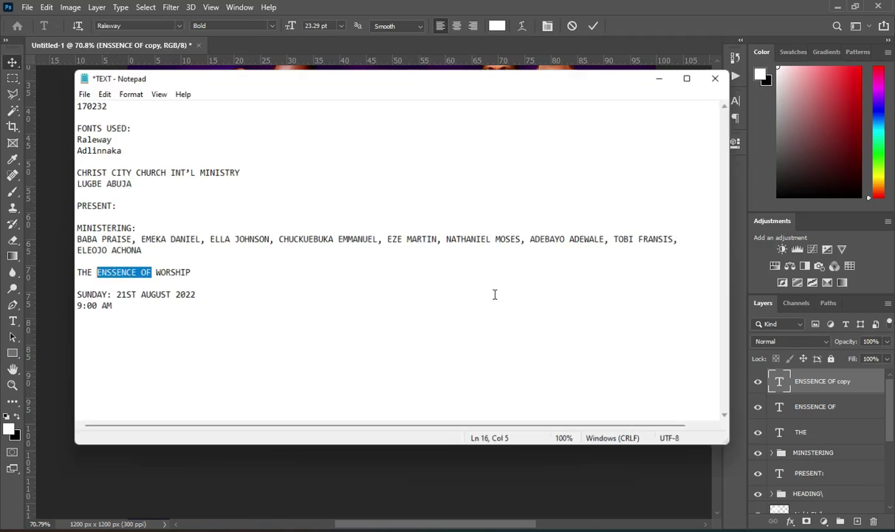
drag(150, 271, 183, 272)
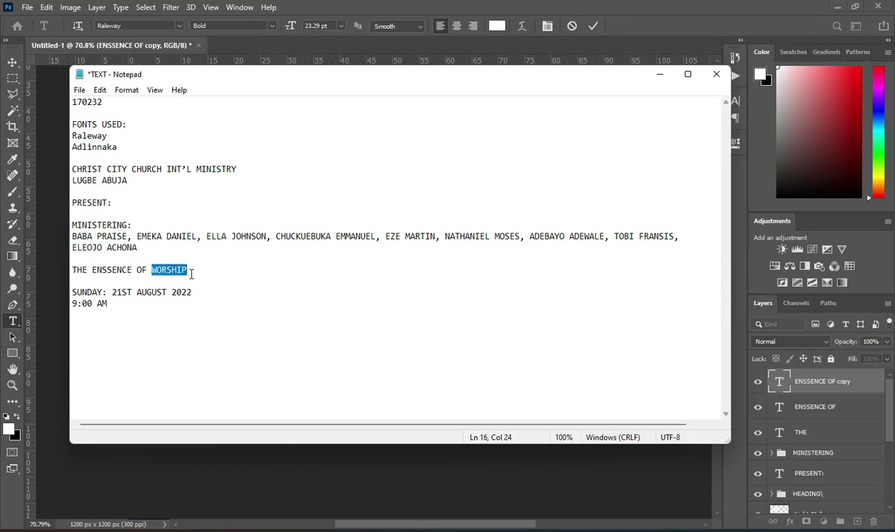
click(662, 76)
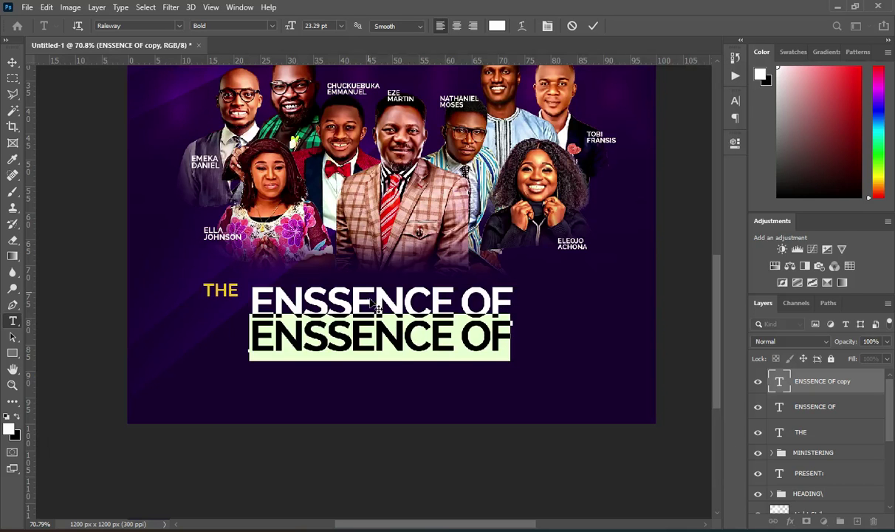
text(WORSHIP)
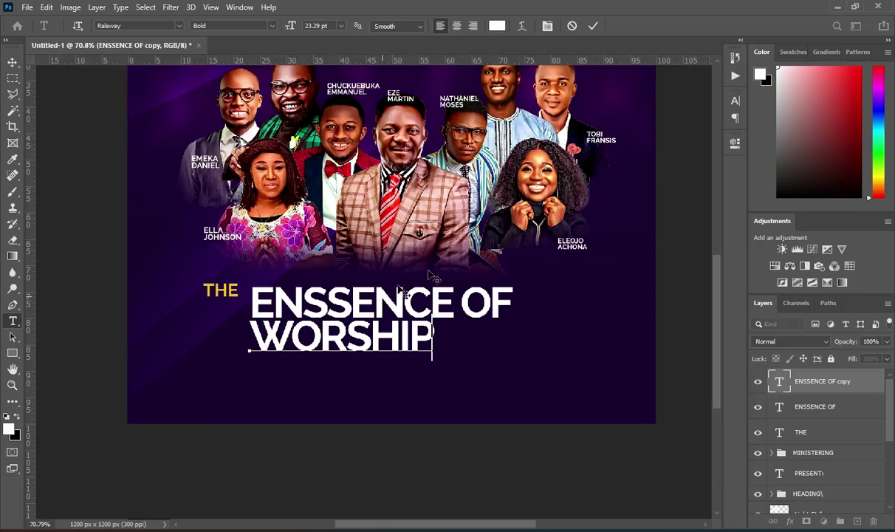
click(594, 26)
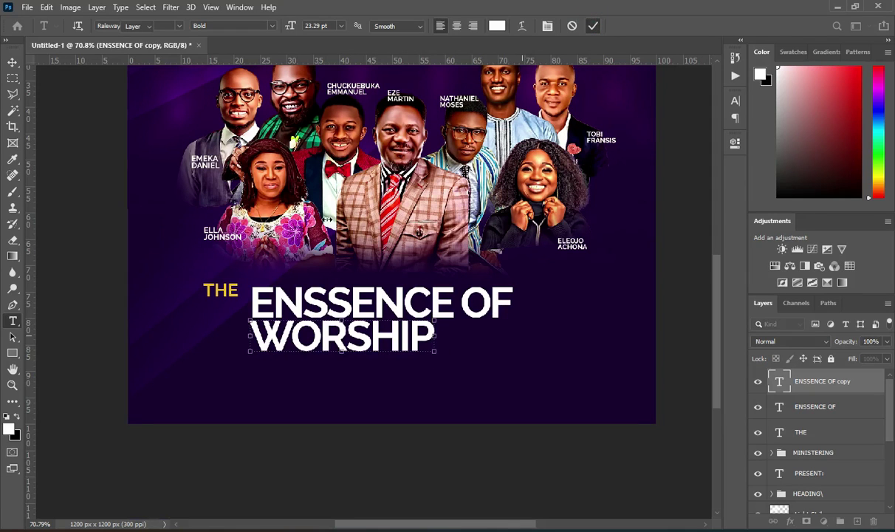
key(v)
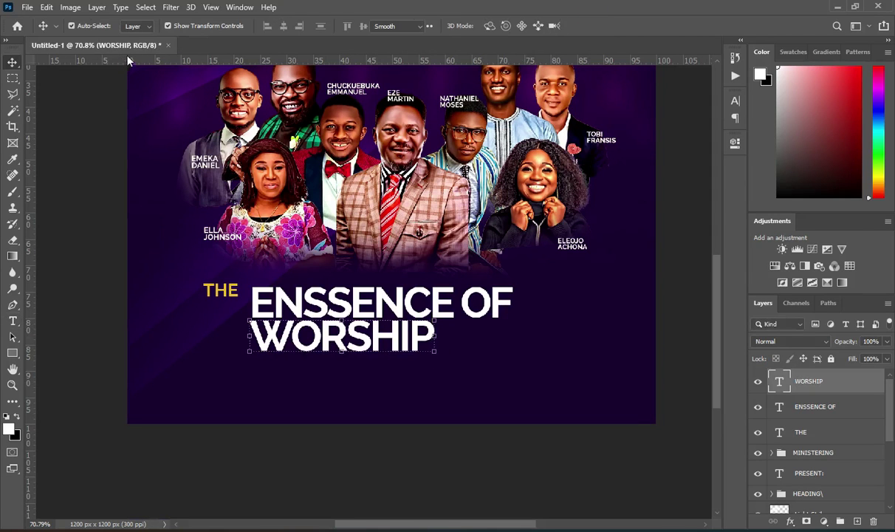
Step: Set WORSHIP in Adlinnaka Bold with letter spacing tightened to -80
key(t)
click(179, 26)
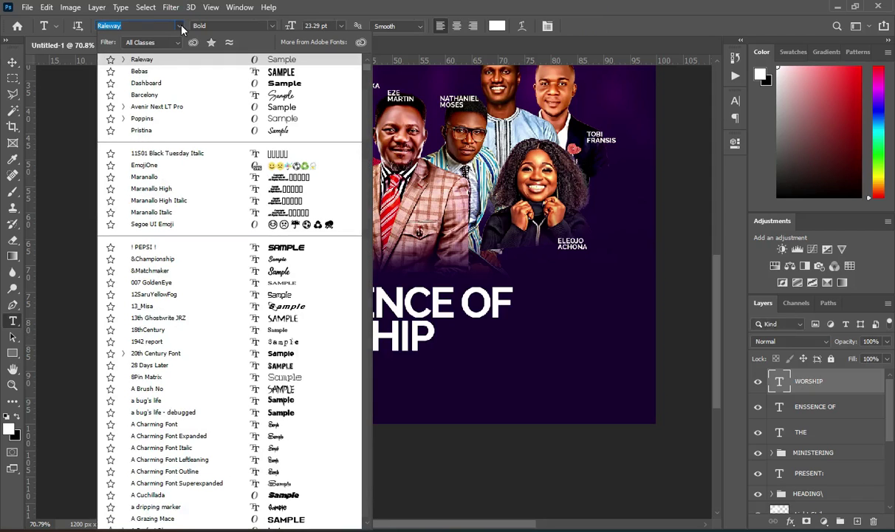
text(ADLIN)
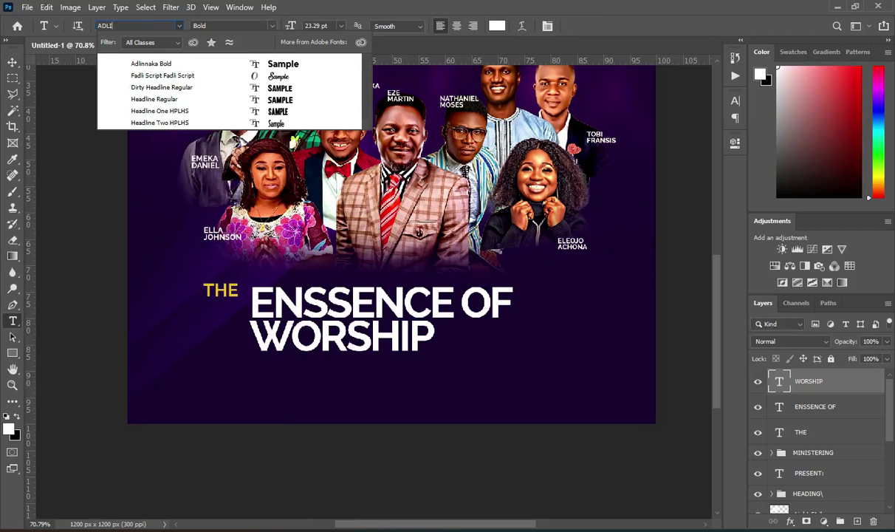
click(158, 64)
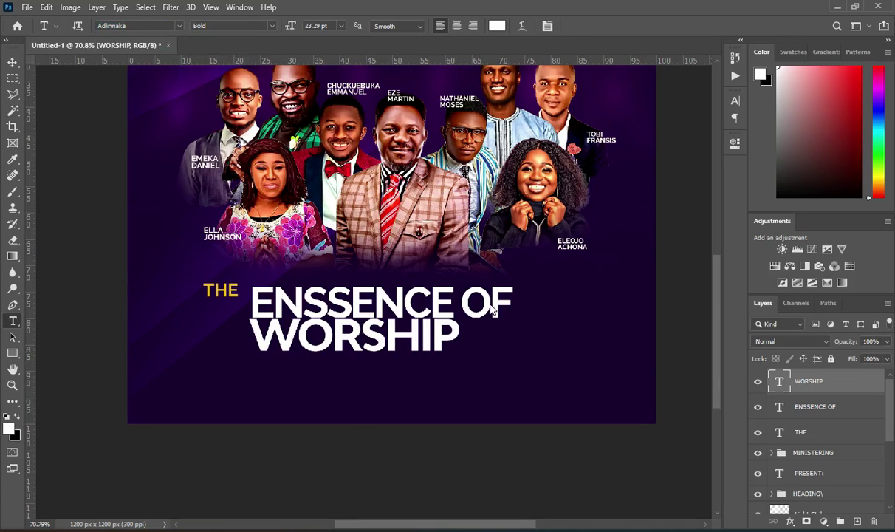
scroll(438, 340, up, 1)
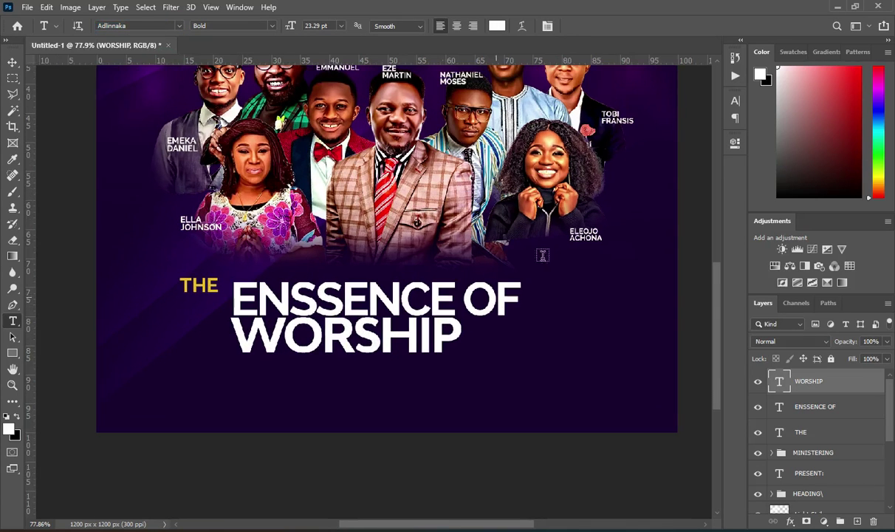
click(736, 102)
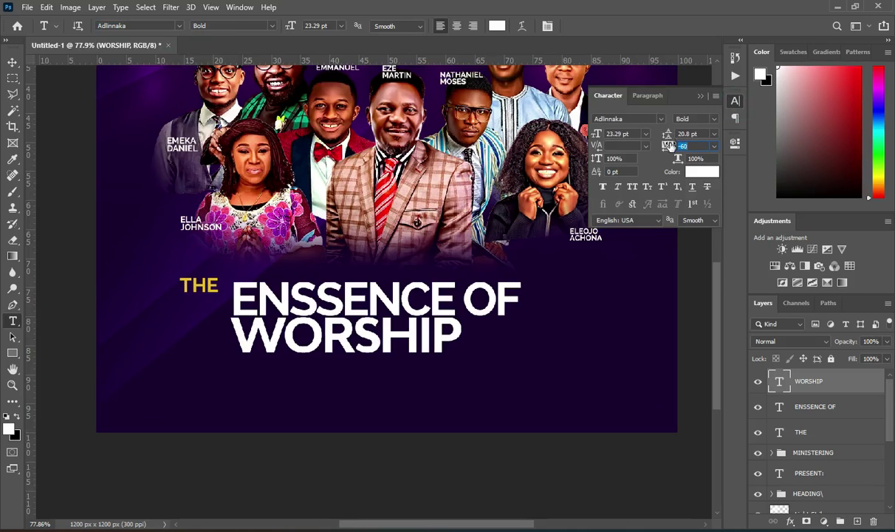
drag(668, 146, 666, 146)
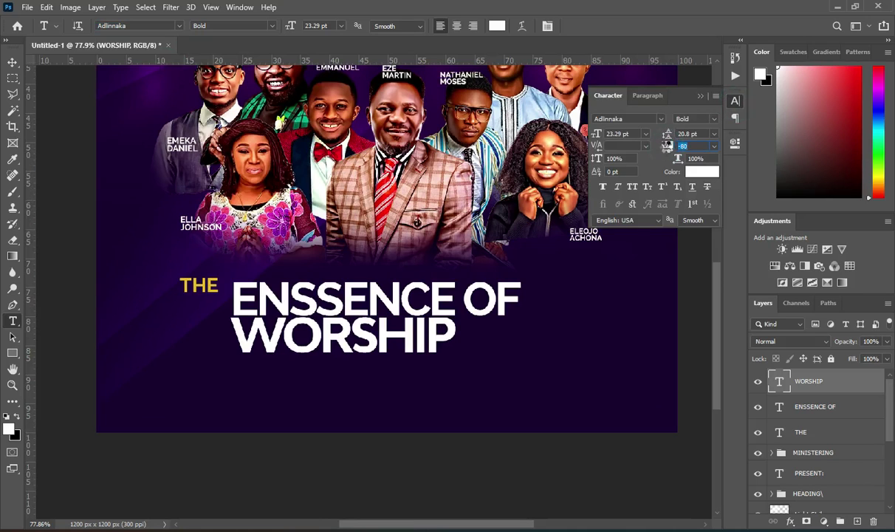
click(700, 97)
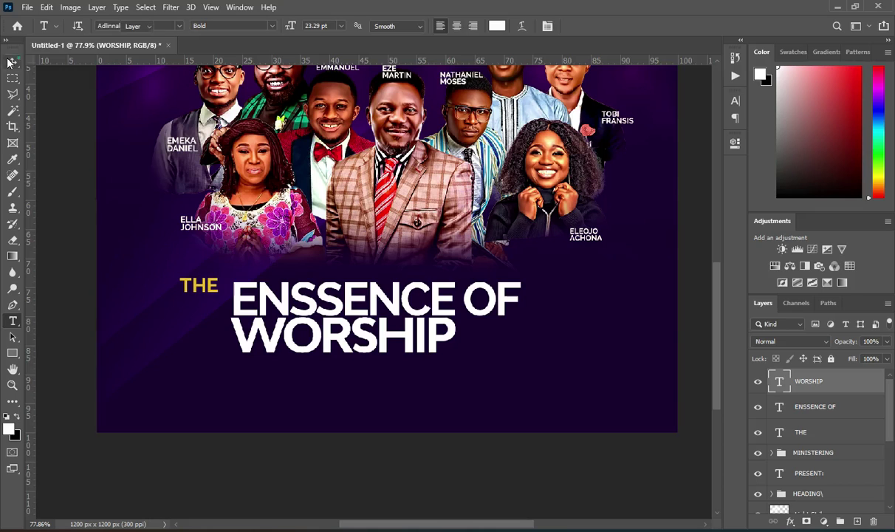
Step: Enlarge WORSHIP to about 149% so it spans beneath ENSSENCE OF
key(v)
drag(458, 353, 546, 398)
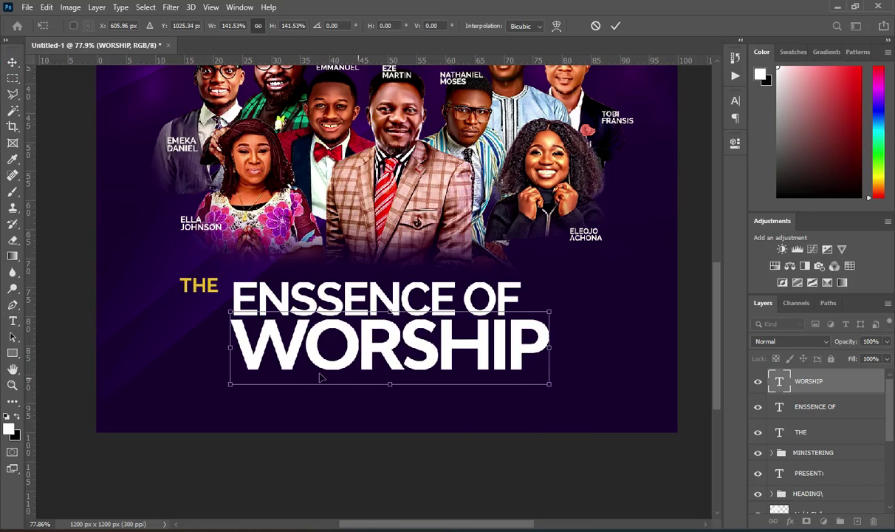
drag(228, 382, 213, 385)
click(615, 27)
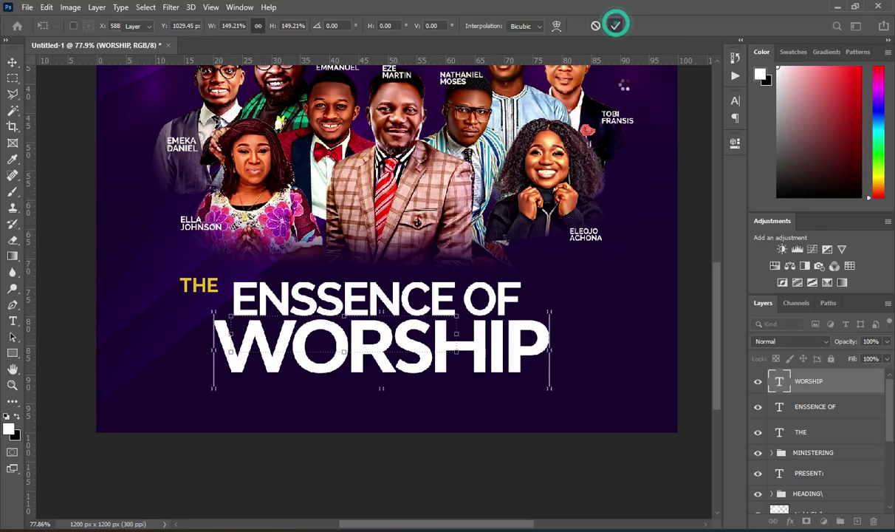
click(814, 407)
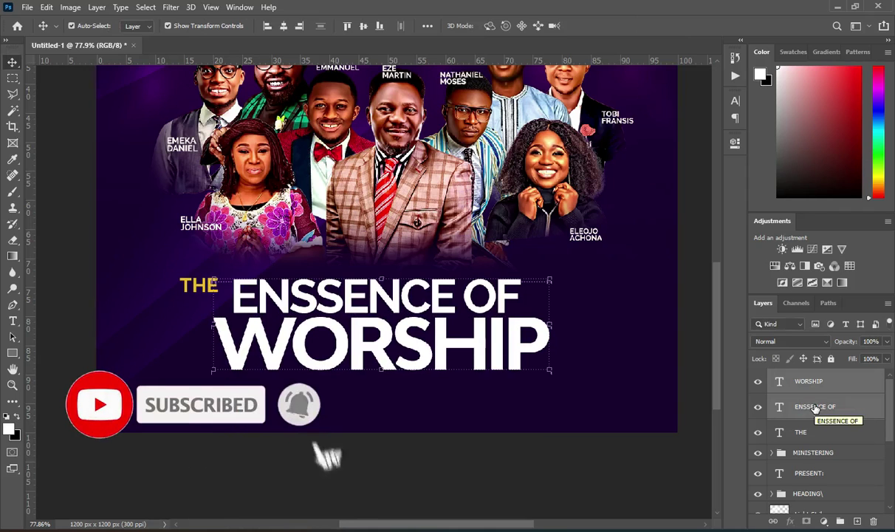
Step: Scale the THE, ENSSENCE OF and WORSHIP texts down together and shift them slightly left
key(Left)
key(Left)
key(Left)
key(Left)
key(Left)
key(Left)
key(Left)
key(Left)
key(Left)
key(Left)
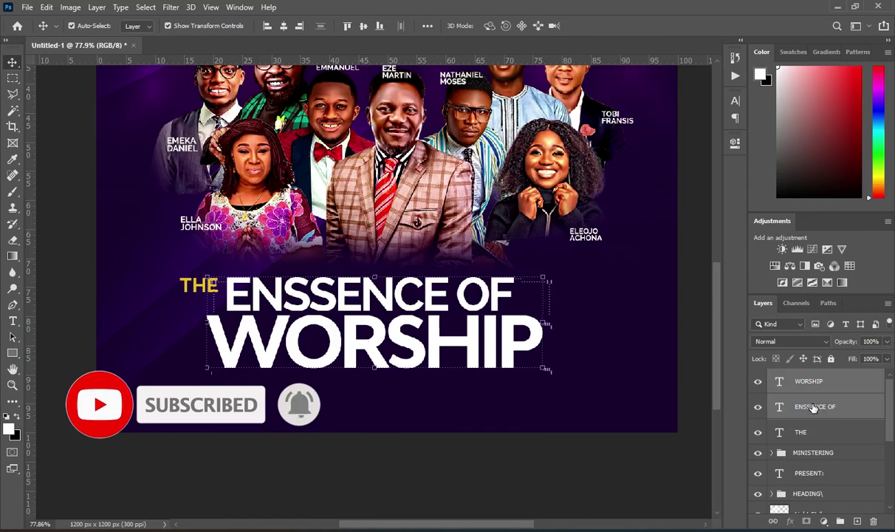
click(694, 386)
key(ctrl+0)
click(809, 381)
shift+click(803, 433)
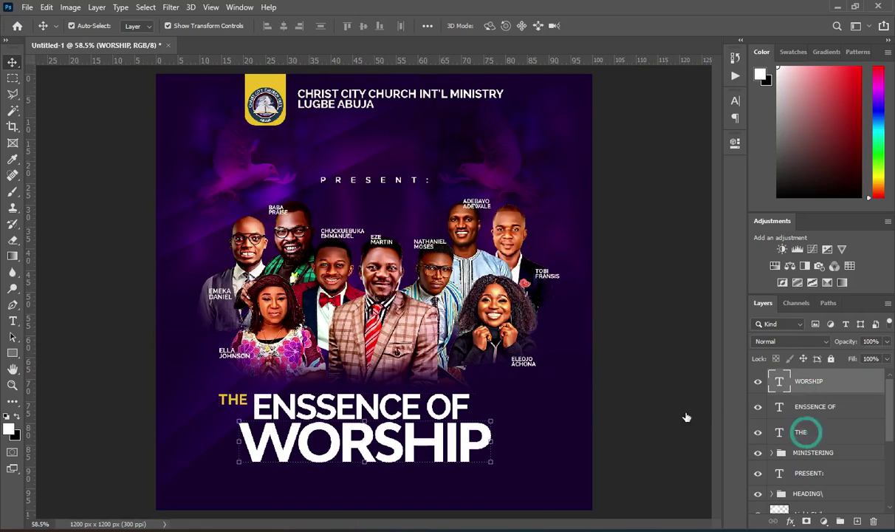
drag(357, 462, 367, 396)
drag(361, 395, 353, 395)
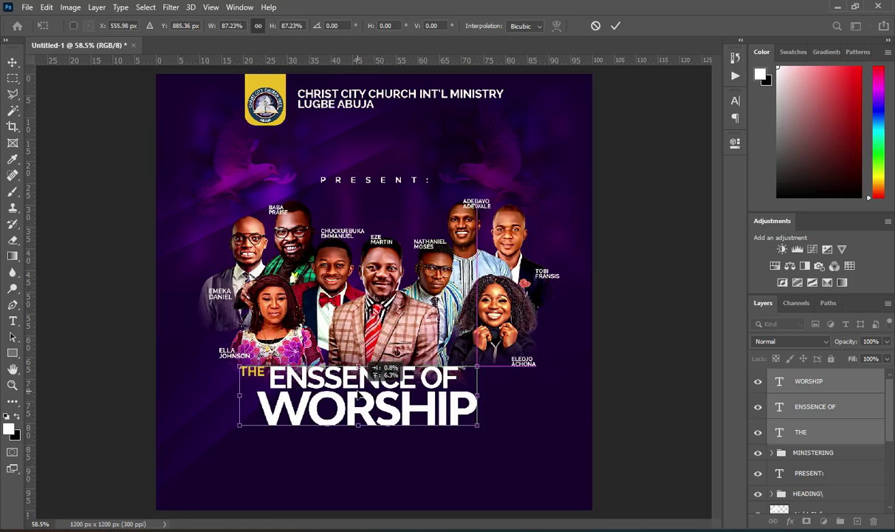
click(616, 26)
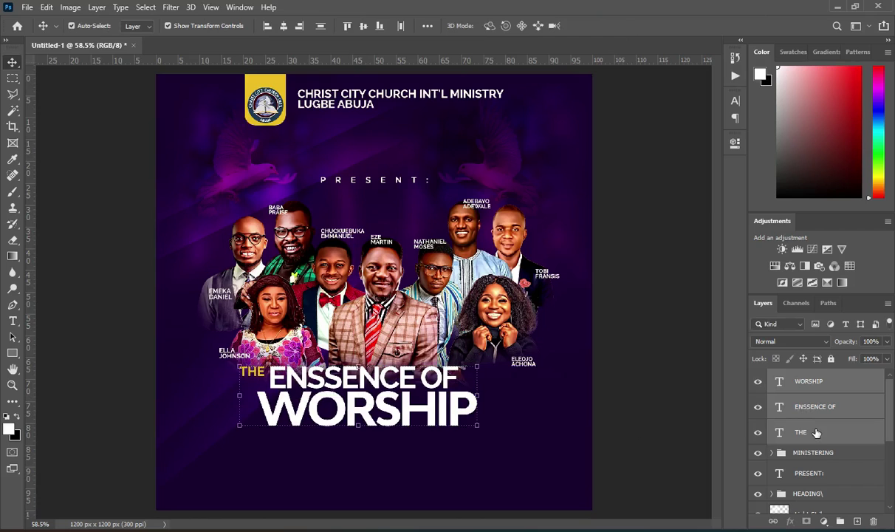
Step: Group the three title layers as Group 1 and select WORSHIP inside it
key(ctrl+g)
click(635, 377)
scroll(347, 384, up, 2)
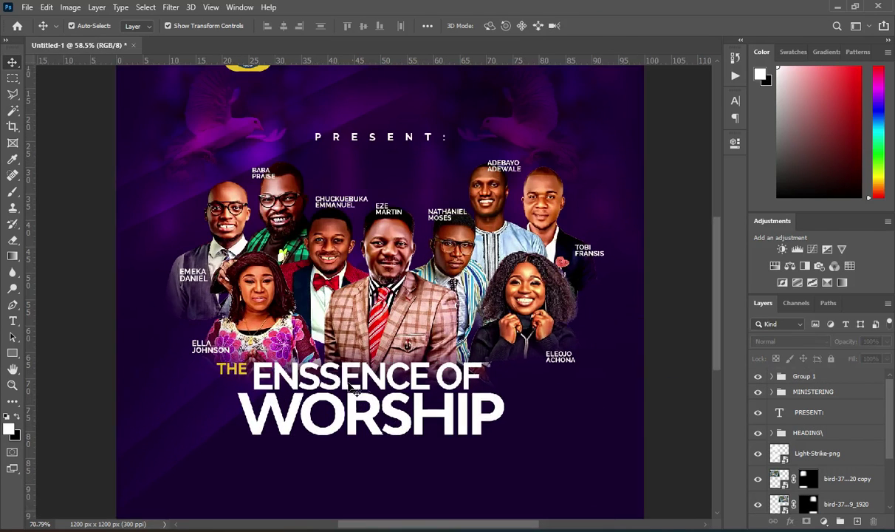
click(380, 407)
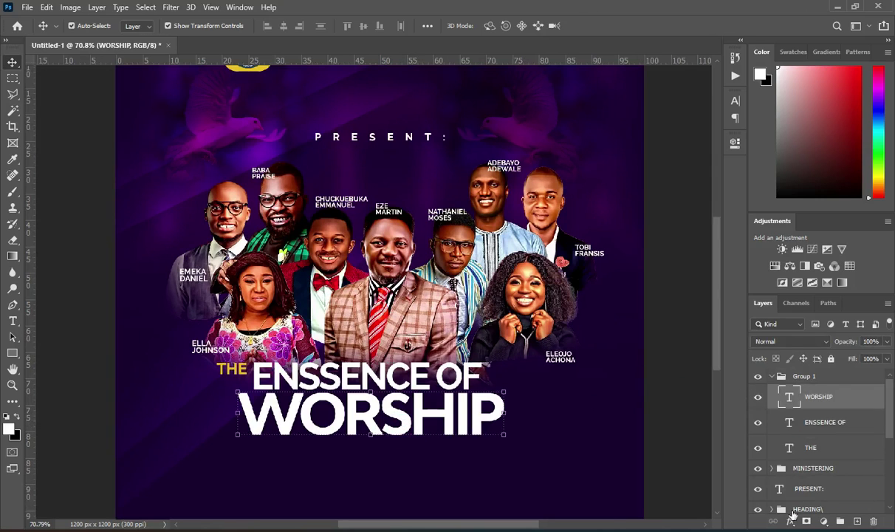
click(790, 522)
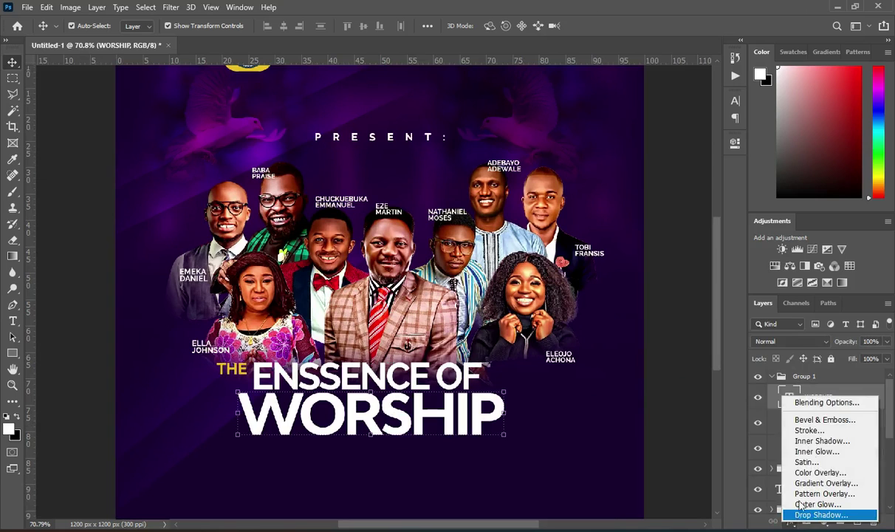
Step: Add a Chisel Hard Bevel & Emboss to WORSHIP with Overlay highlights and Multiply shadows
click(813, 419)
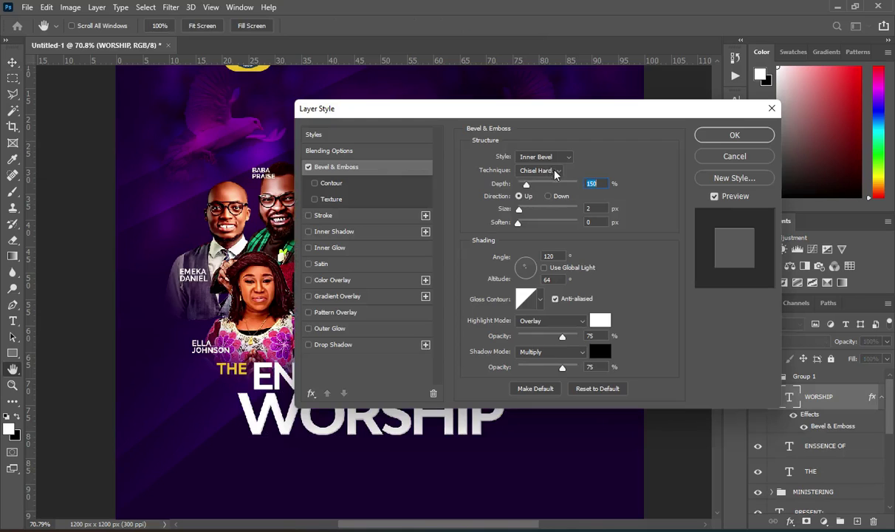
click(555, 173)
click(542, 192)
click(592, 183)
click(594, 208)
click(551, 257)
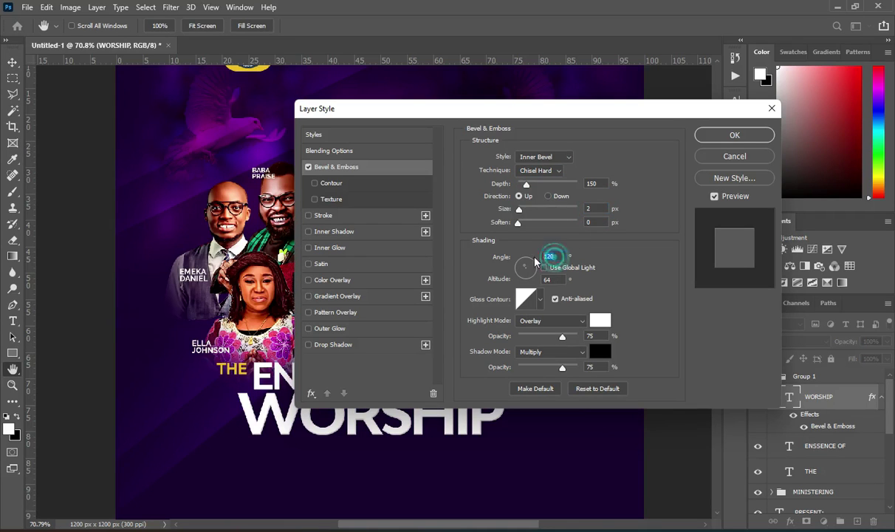
click(548, 280)
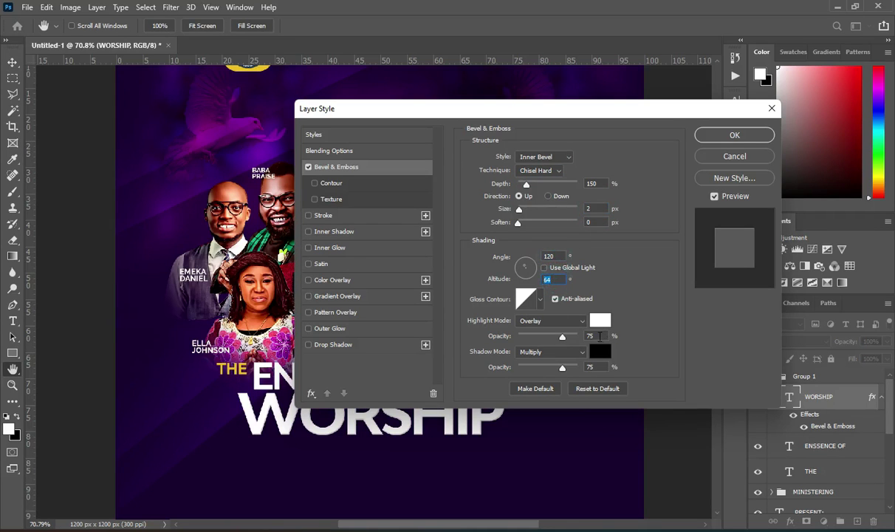
click(578, 322)
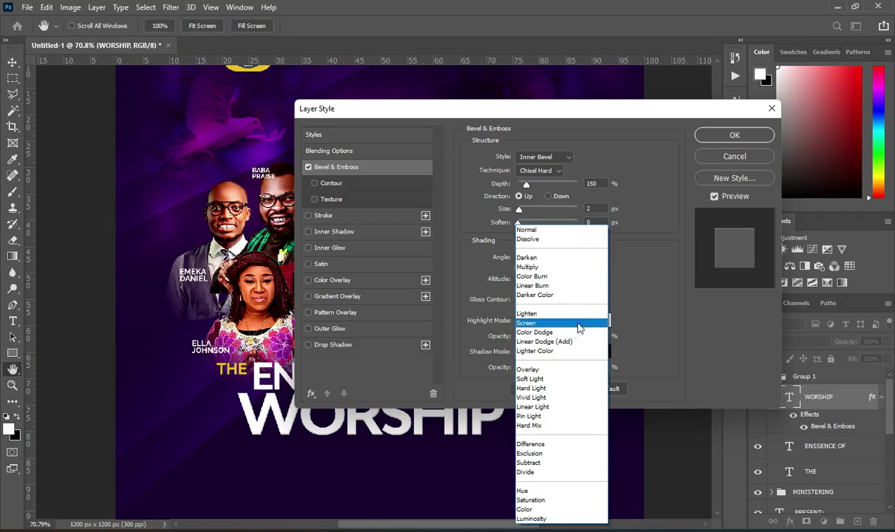
click(540, 366)
click(565, 353)
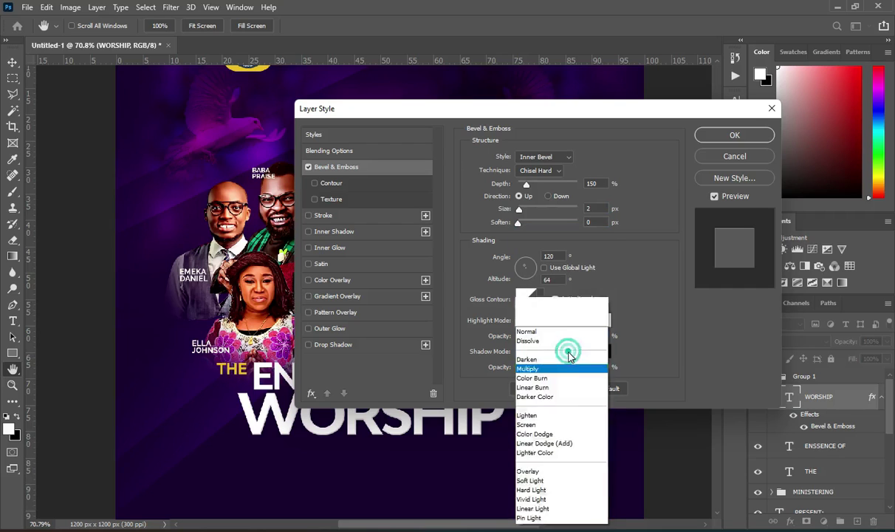
click(529, 267)
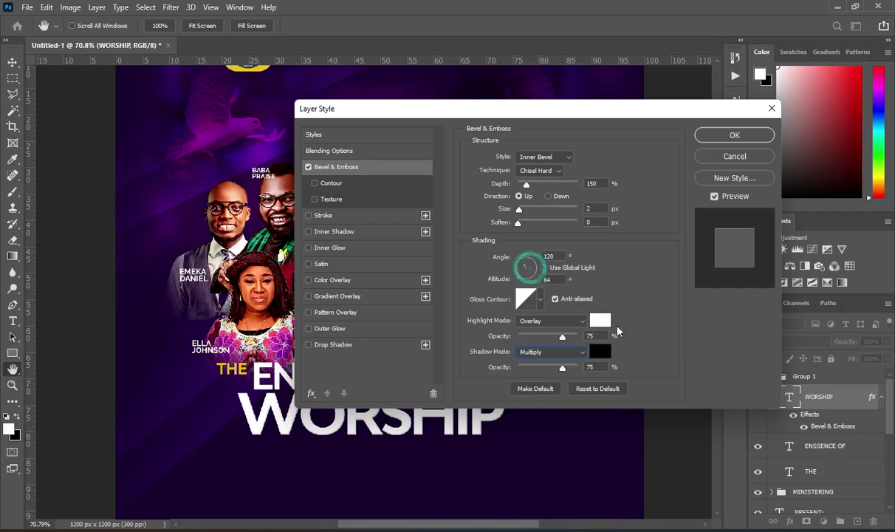
click(596, 367)
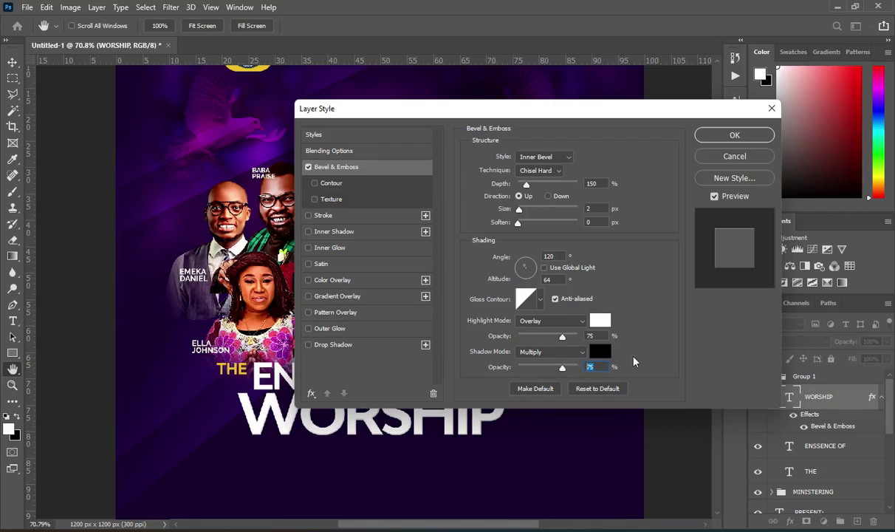
Step: Add a Multiply drop shadow at 120° angle, tune its distance, size and noise, and apply
click(344, 345)
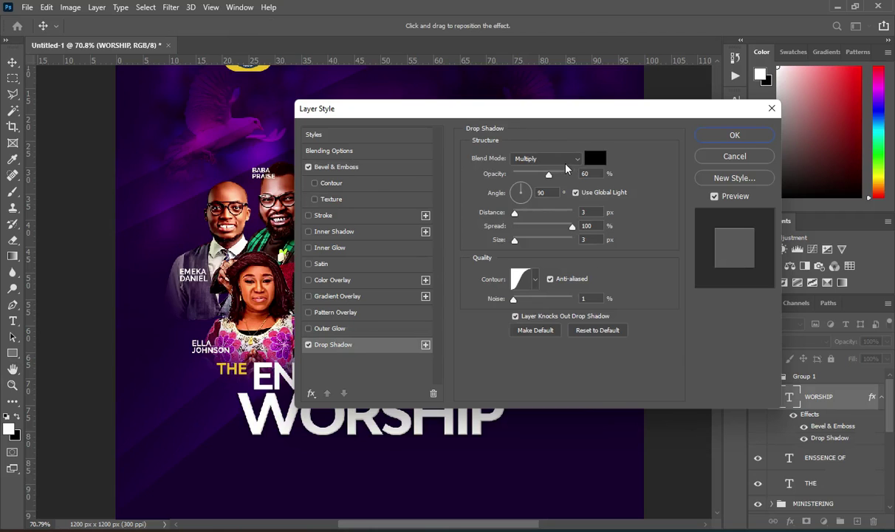
click(536, 158)
click(528, 207)
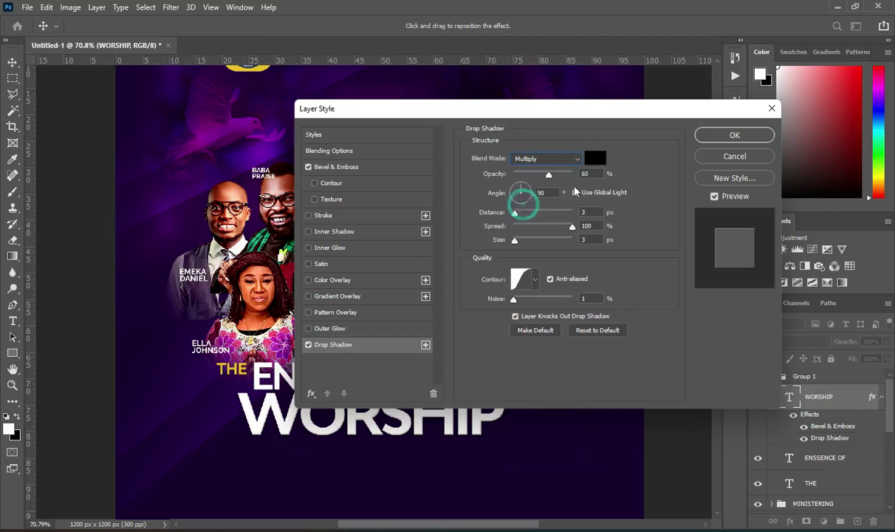
click(594, 172)
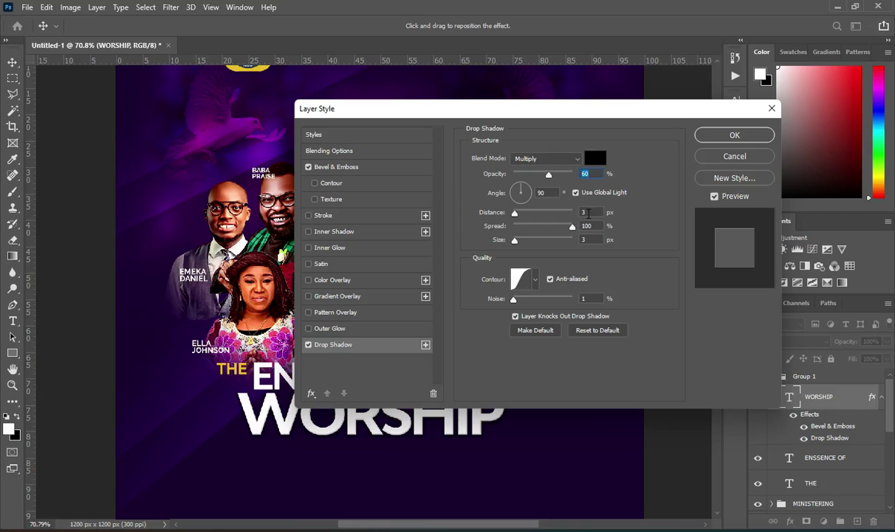
click(595, 212)
click(541, 192)
text(120)
click(585, 212)
click(583, 240)
key(shift+Tab)
click(535, 279)
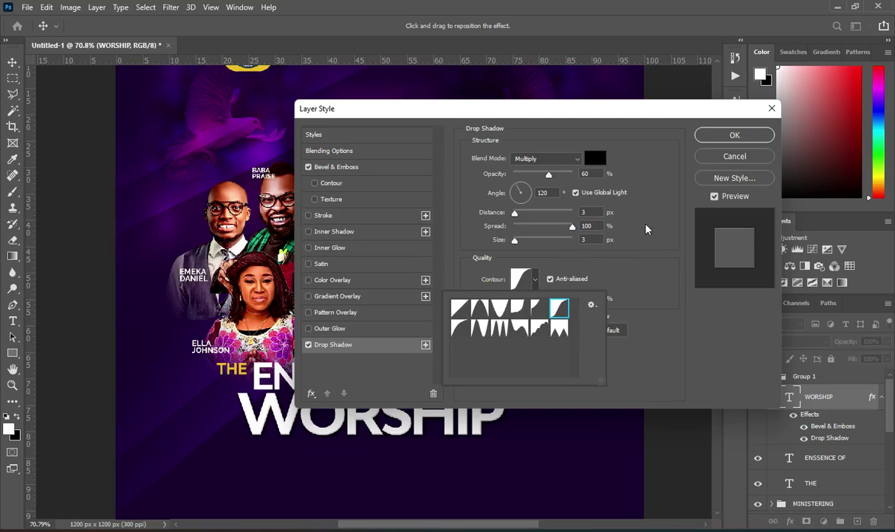
click(611, 212)
click(585, 240)
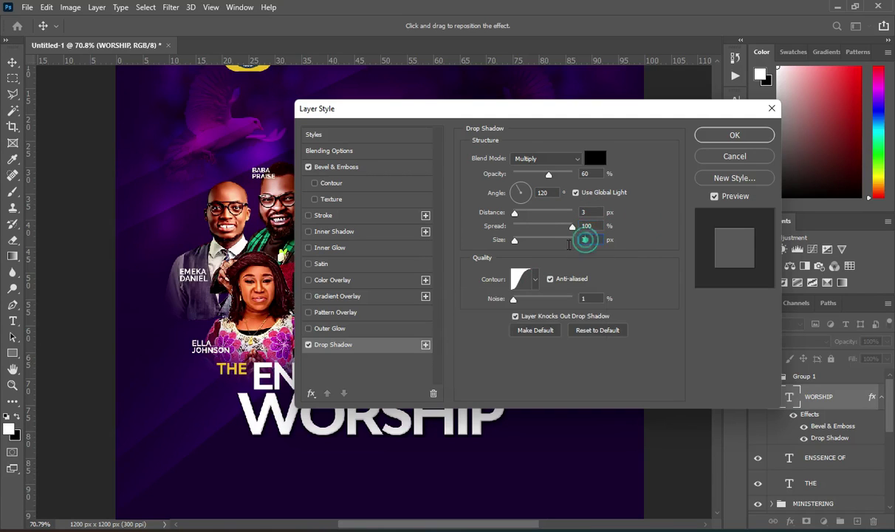
click(582, 298)
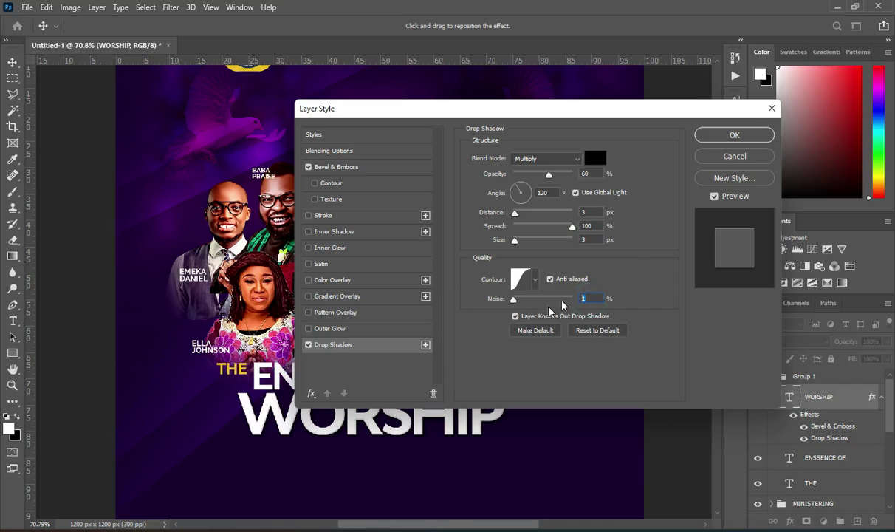
click(345, 169)
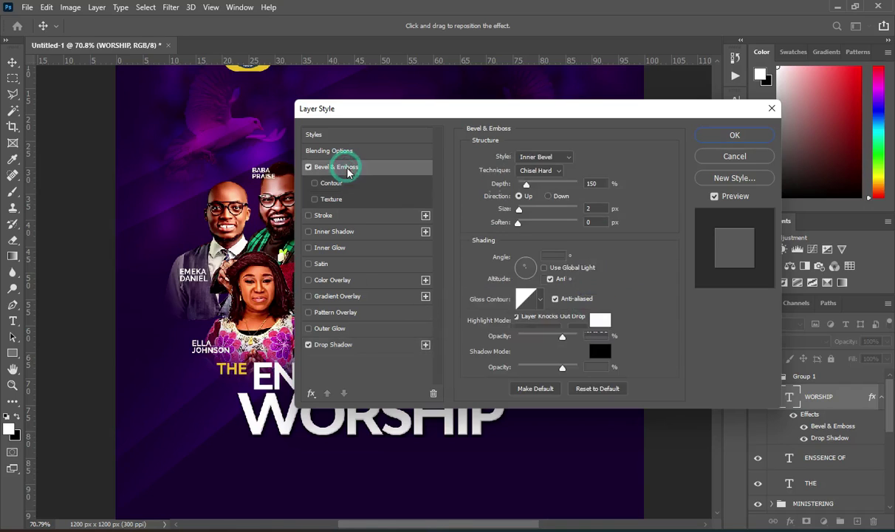
click(552, 256)
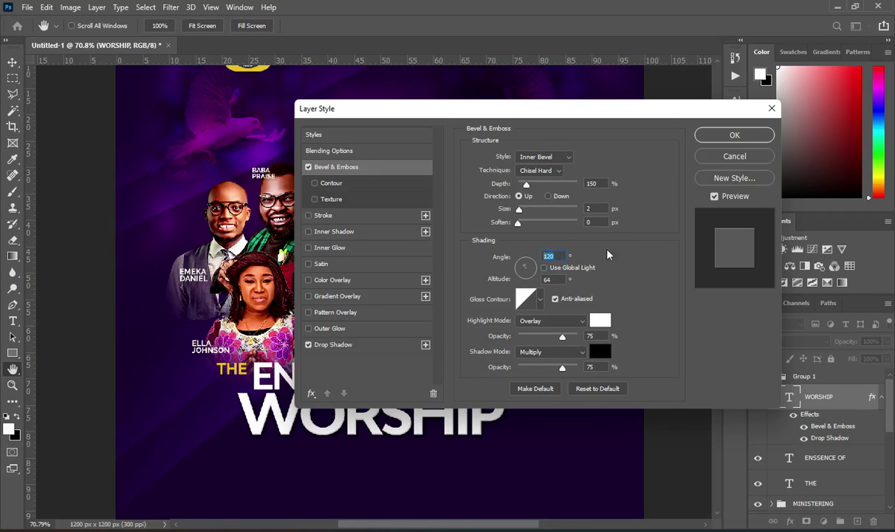
click(747, 137)
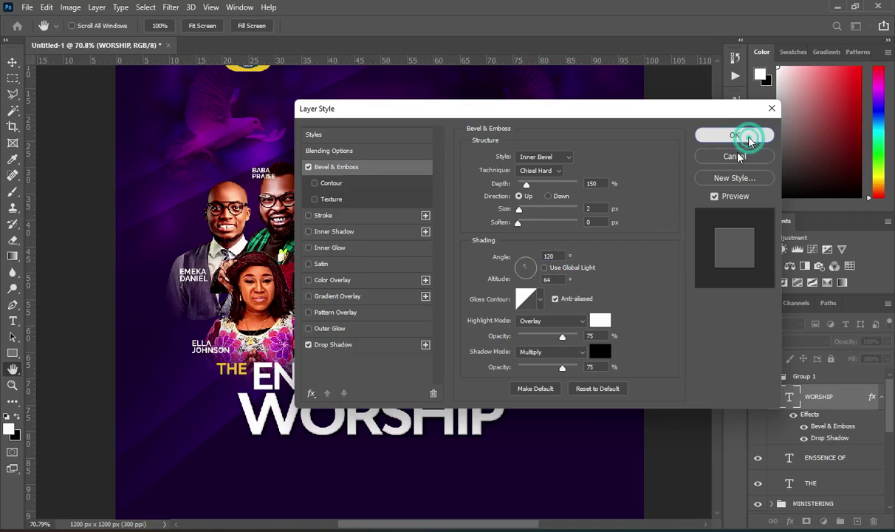
Step: Recolour the WORSHIP text with the logo's yellow, ecbd1d
double_click(790, 397)
click(498, 25)
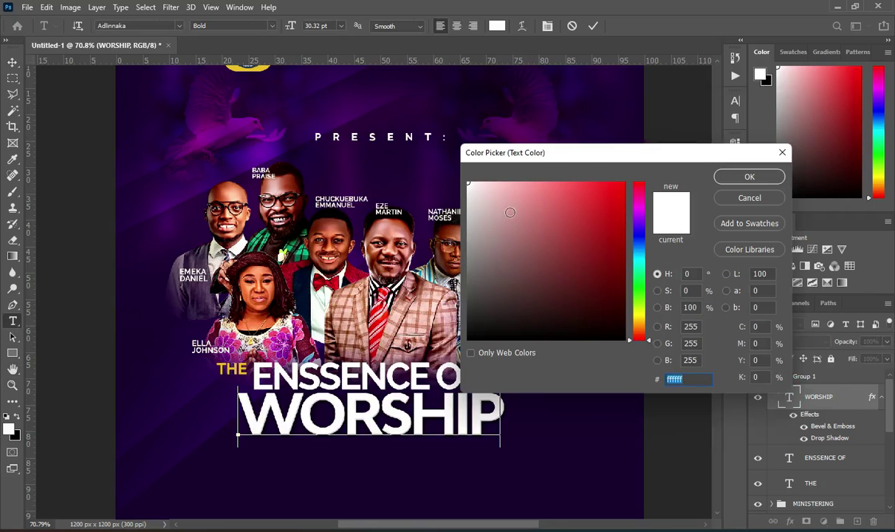
click(253, 66)
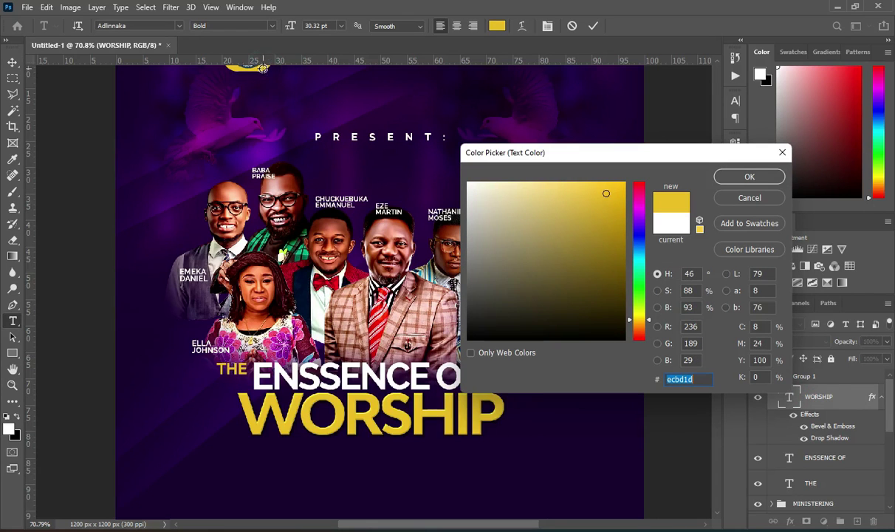
Step: Confirm the yellow colour for WORSHIP and commit the text edit
click(748, 176)
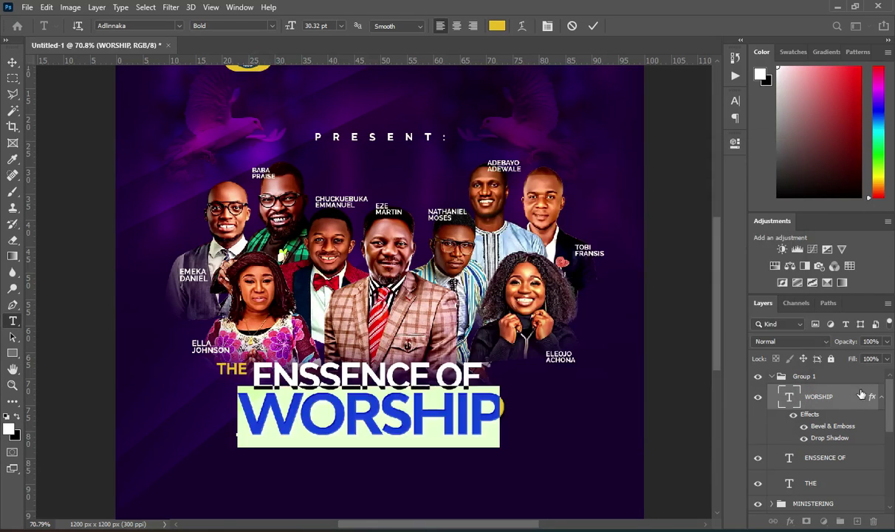
key(ctrl+Return)
key(v)
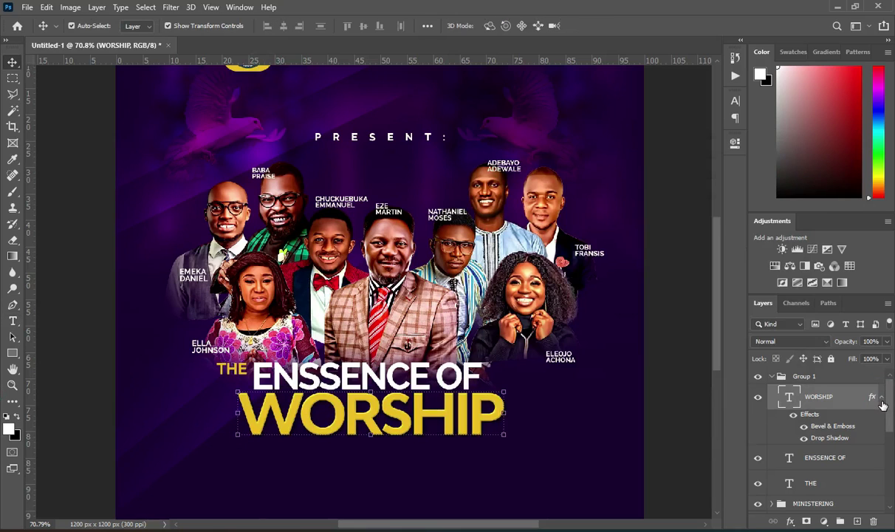
click(881, 401)
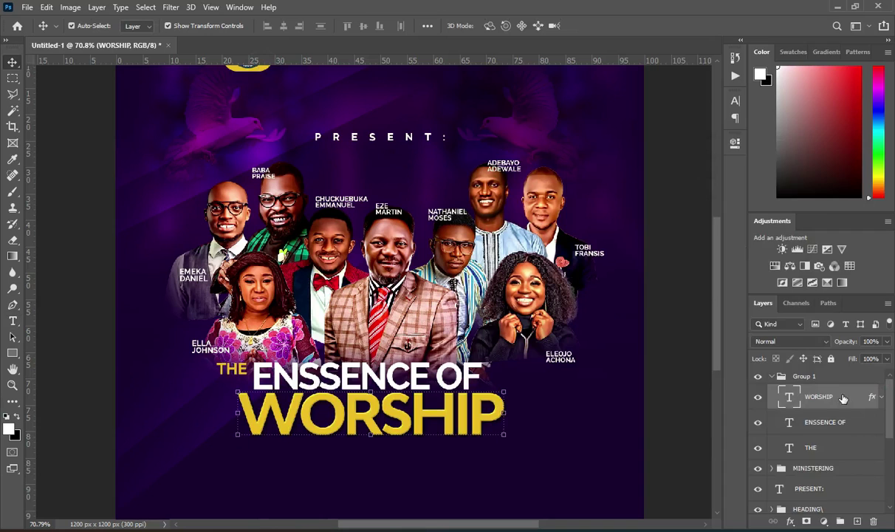
Step: Copy WORSHIP's layer style and paste it onto the ENSSENCE OF layer
right_click(840, 399)
click(726, 411)
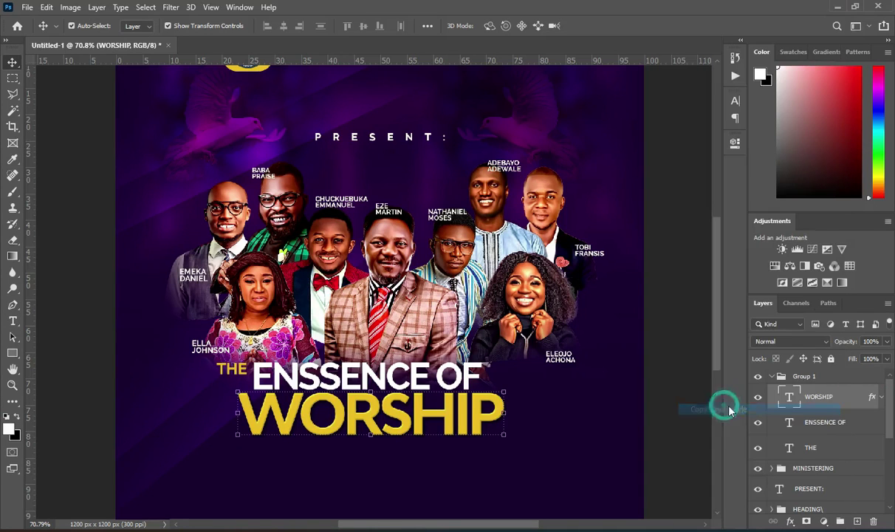
click(798, 374)
click(833, 423)
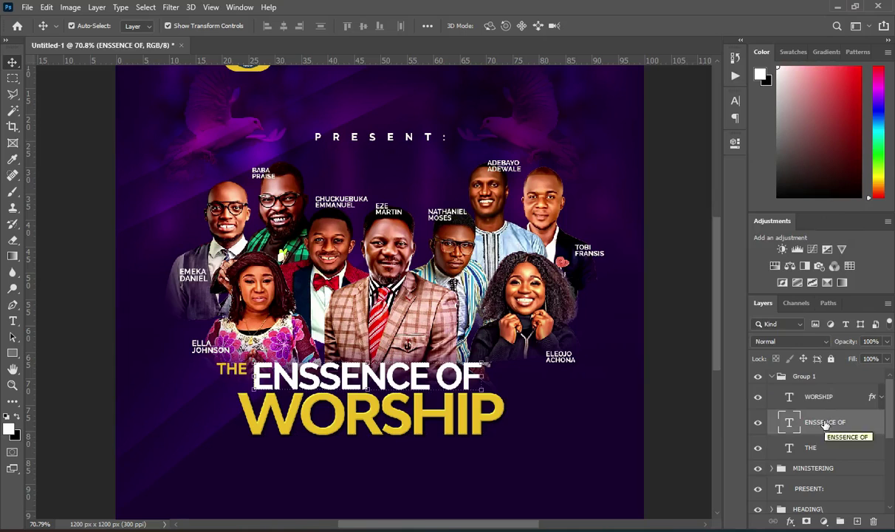
right_click(825, 427)
click(729, 419)
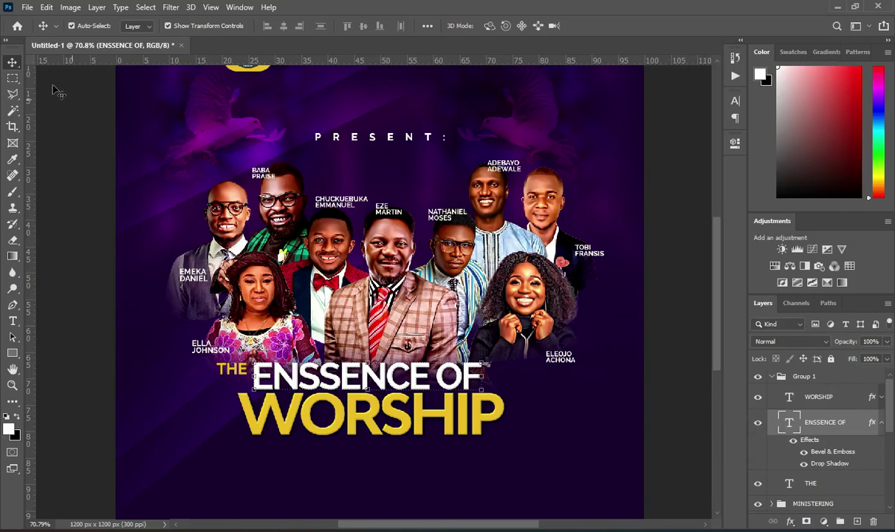
click(65, 110)
Step: Rename the title group to 'THE ENSSENCE OF WORSHIP'
alt+scroll(443, 323, down, 3)
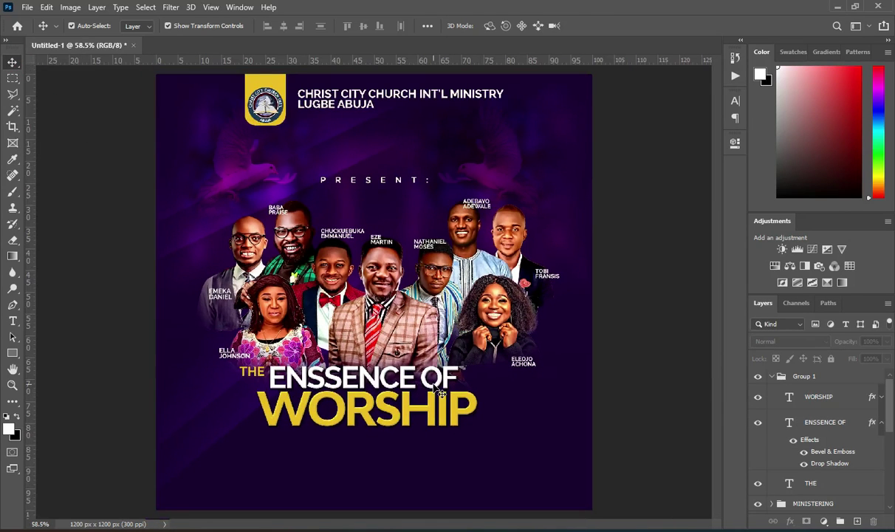
alt+scroll(440, 393, down, 1)
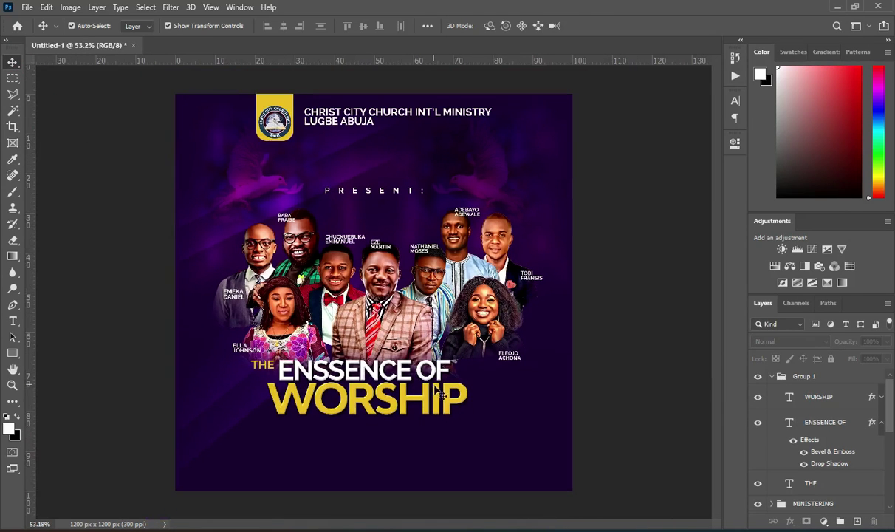
click(784, 378)
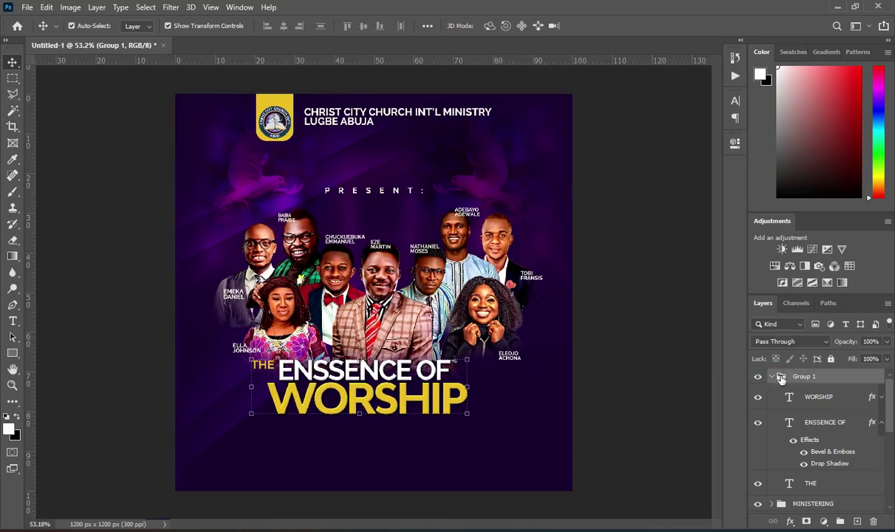
click(772, 377)
click(801, 376)
double_click(803, 376)
text(THE)
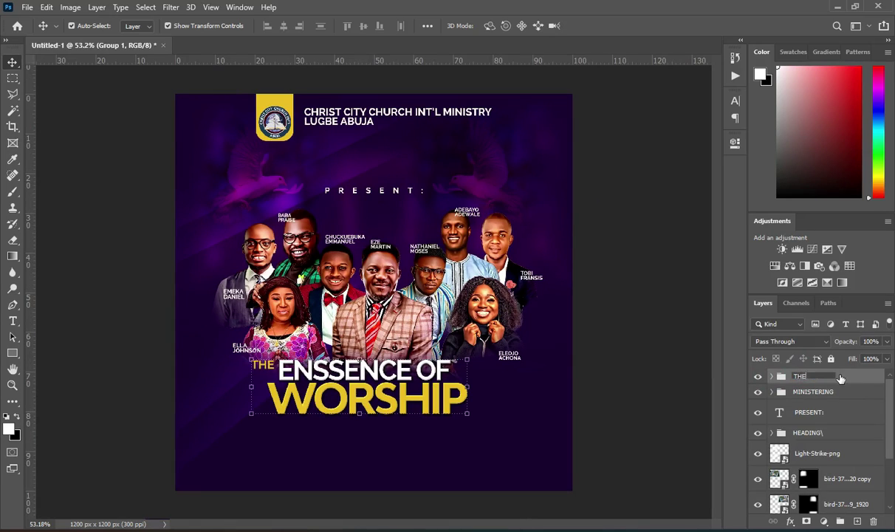
text( ENSSENCE OF WORSHIP)
key(Return)
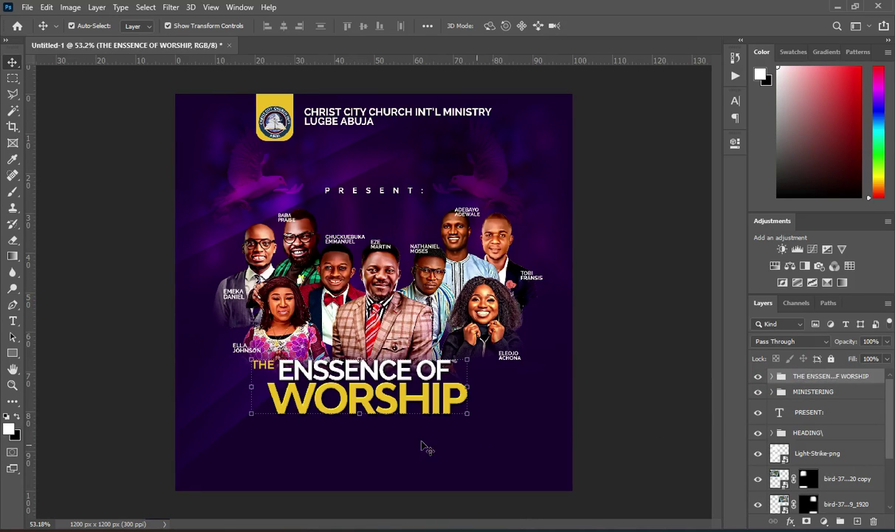
Step: Enlarge the title text block to about 108%
scroll(451, 425, up, 1)
click(360, 425)
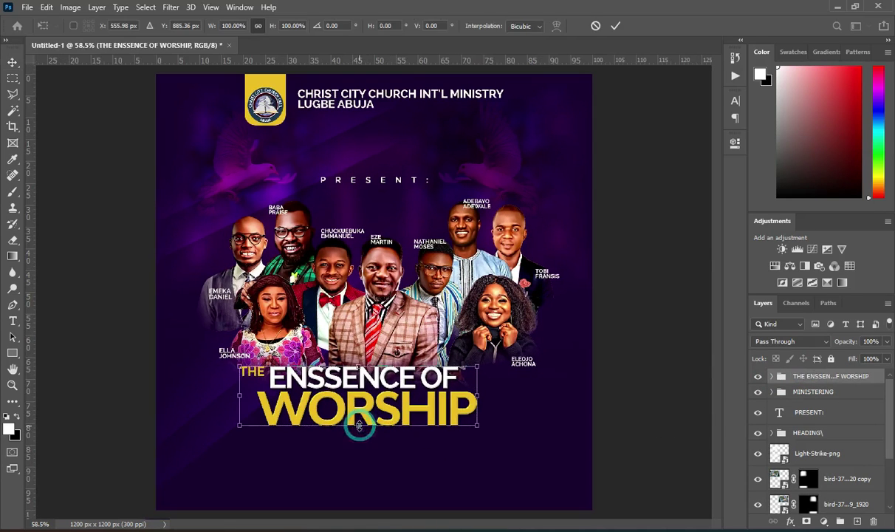
drag(360, 441, 361, 432)
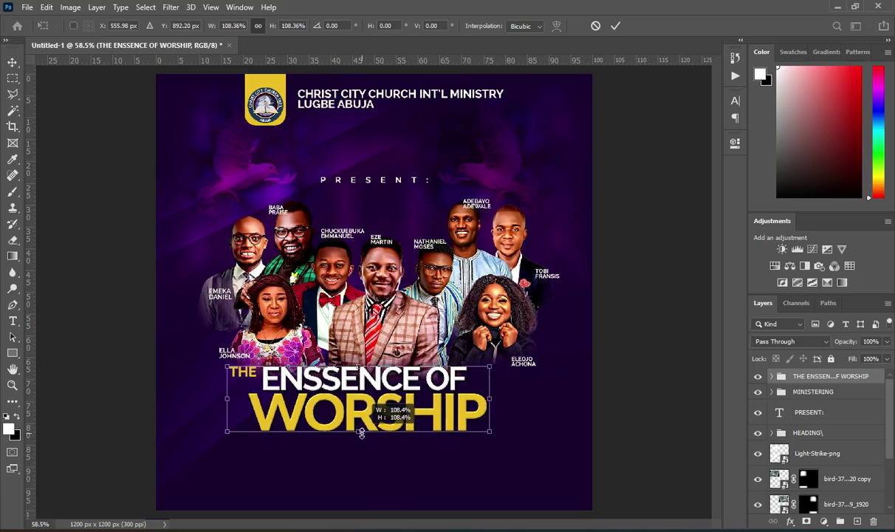
click(615, 26)
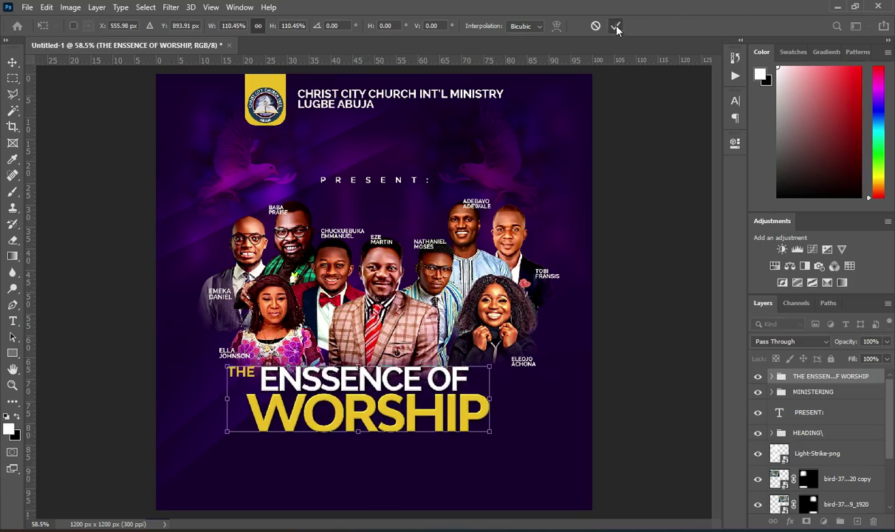
Step: Centre the title horizontally on the canvas and nudge it slightly into place
key(ctrl+a)
click(283, 26)
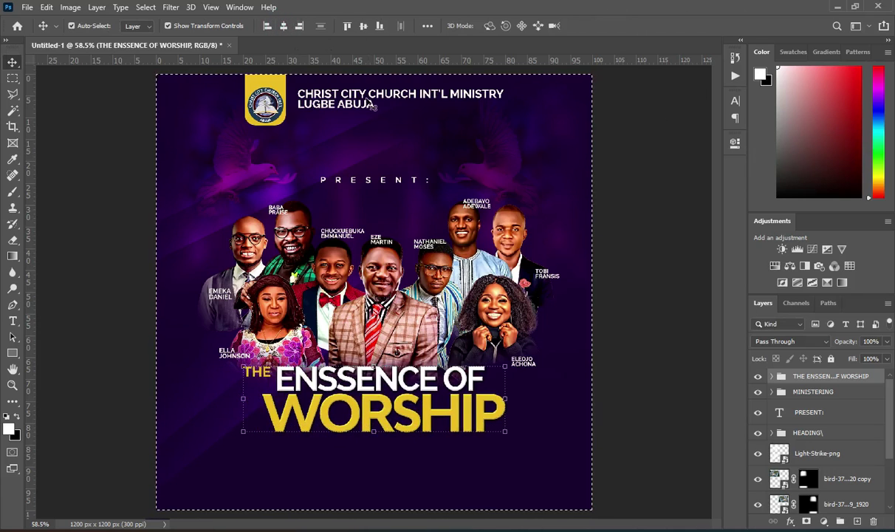
key(ctrl)
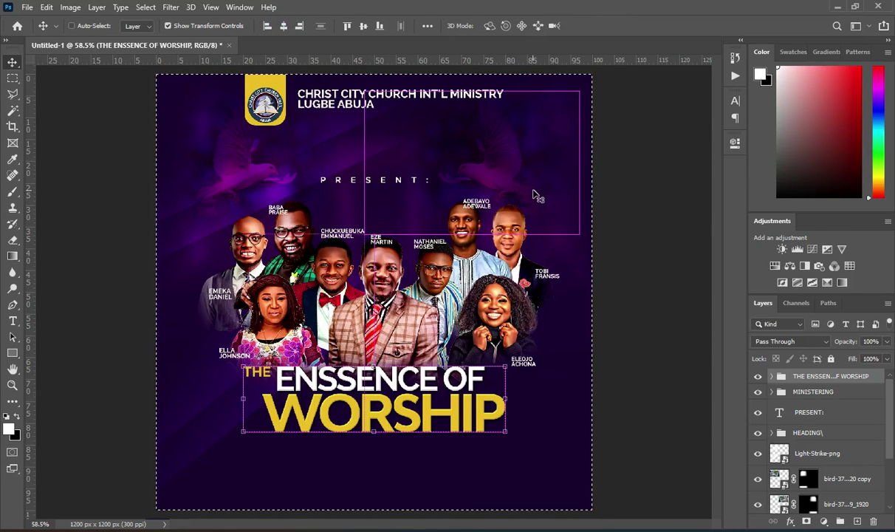
scroll(373, 436, up, 1)
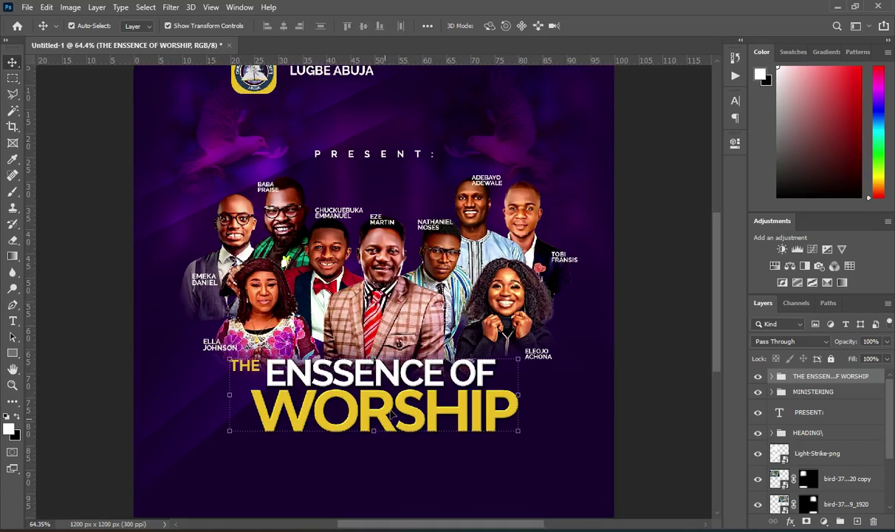
scroll(373, 437, down, 2)
drag(376, 420, 376, 423)
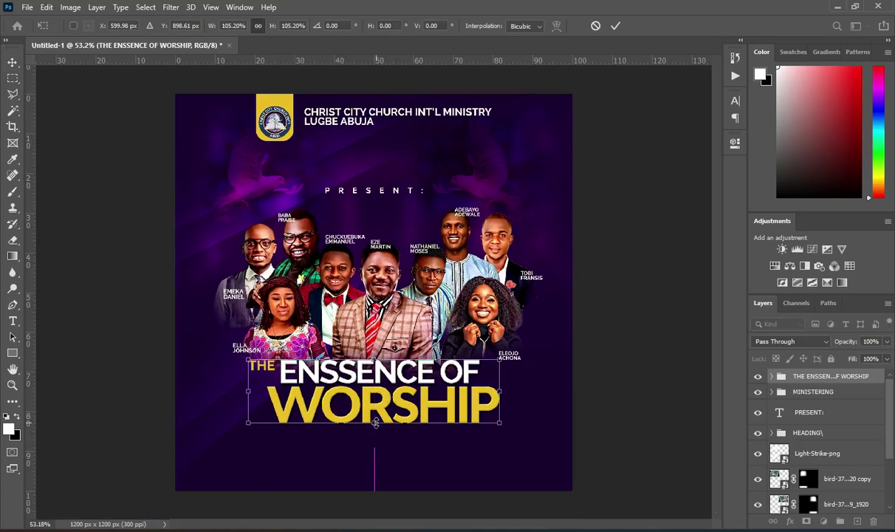
key(Return)
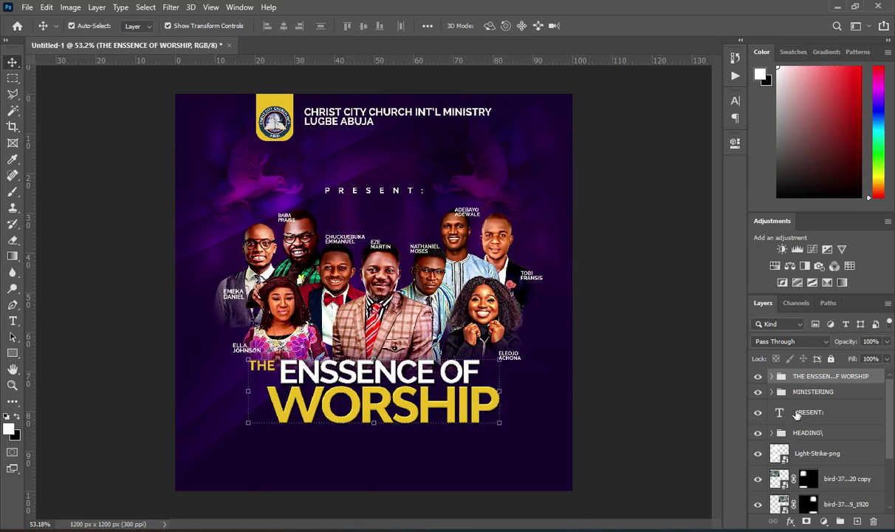
Step: Expand the title group, select WORSHIP, and drop the light image onto the flyer
click(772, 377)
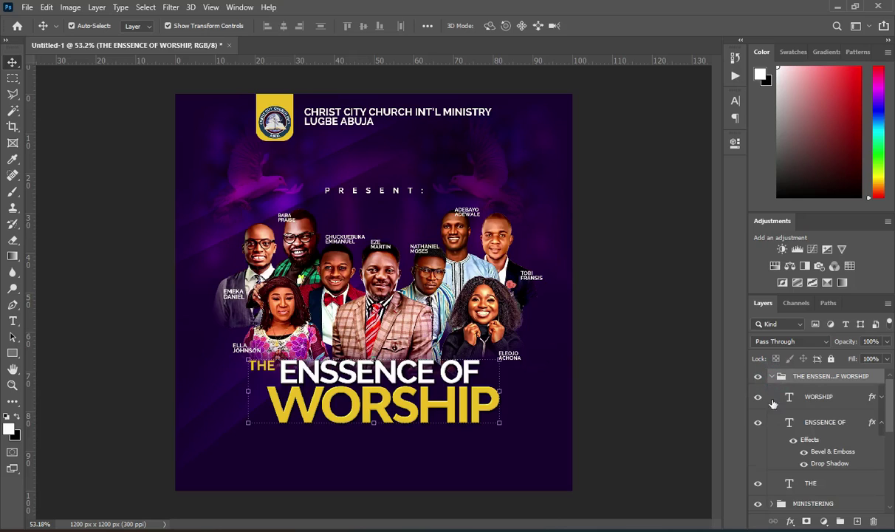
click(807, 399)
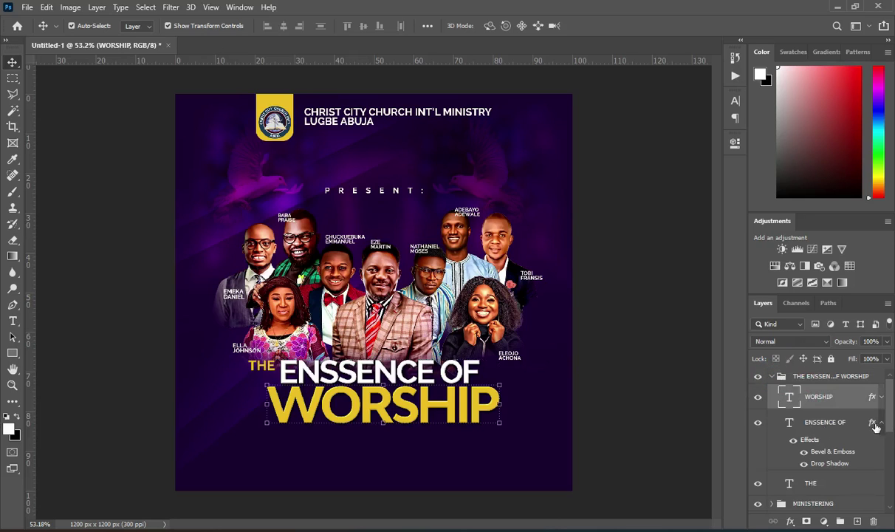
click(881, 422)
key(alt+Tab)
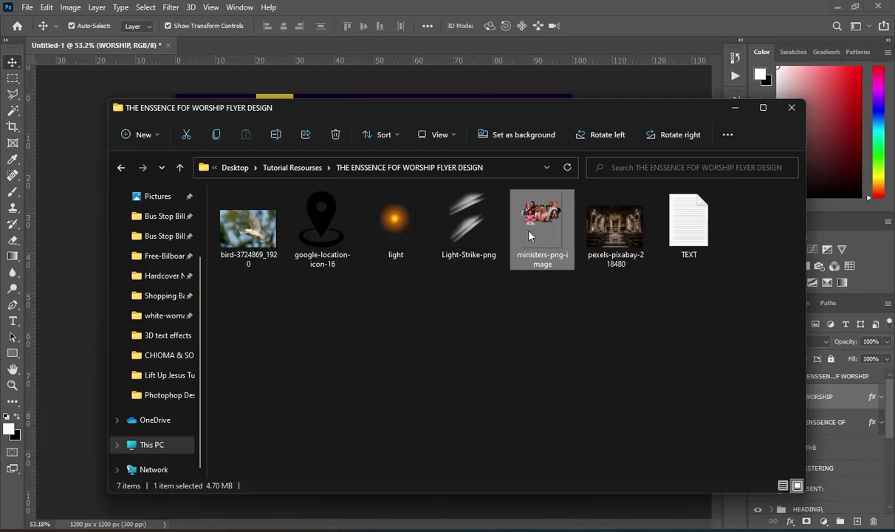
click(371, 211)
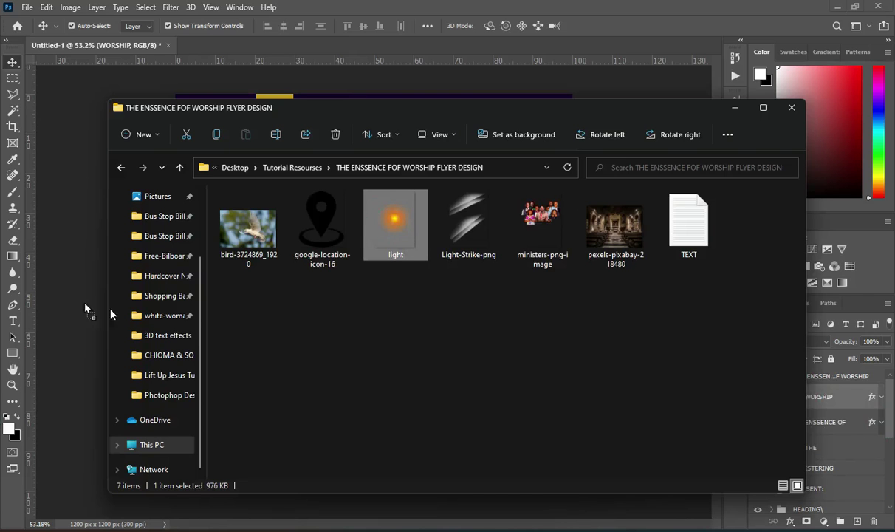
click(81, 296)
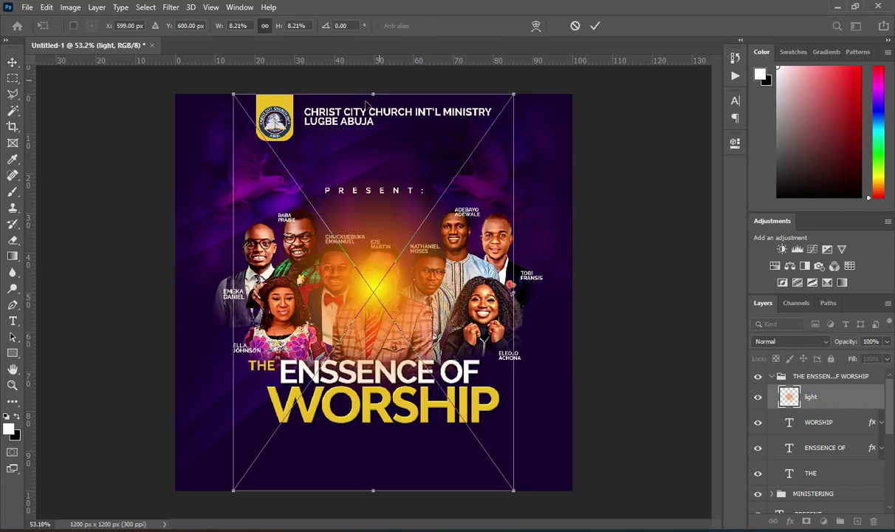
Step: Flatten the light glow, move it under WORSHIP and set its blend mode to Screen
drag(375, 91, 365, 219)
drag(379, 360, 373, 388)
click(596, 27)
click(796, 342)
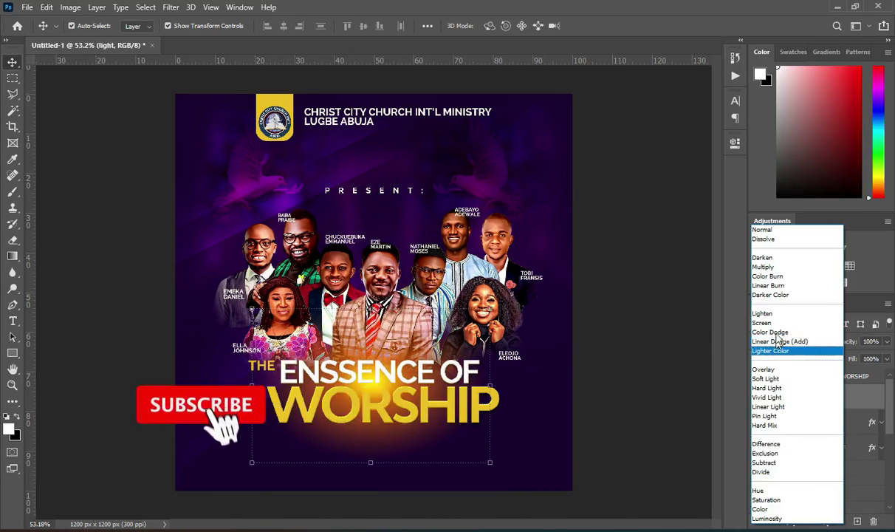
click(762, 323)
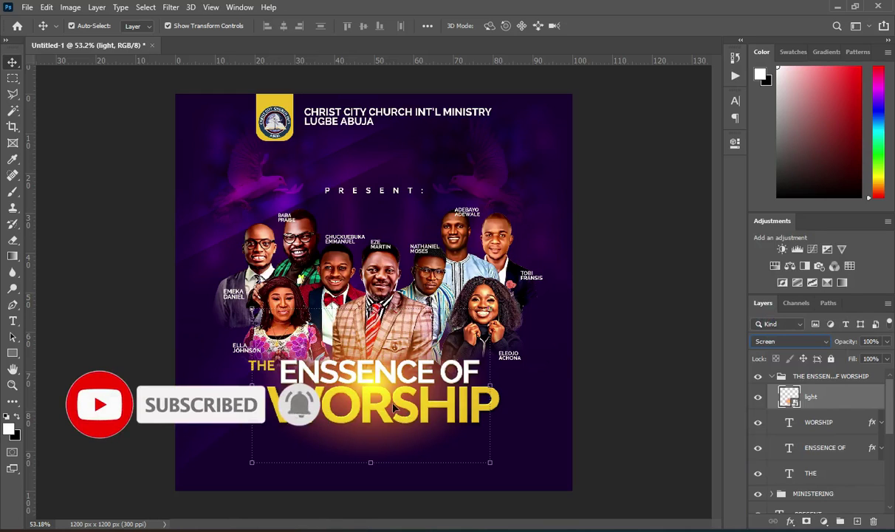
mouse_move(382, 390)
mouse_down()
mouse_move(387, 328)
mouse_move(385, 383)
mouse_up()
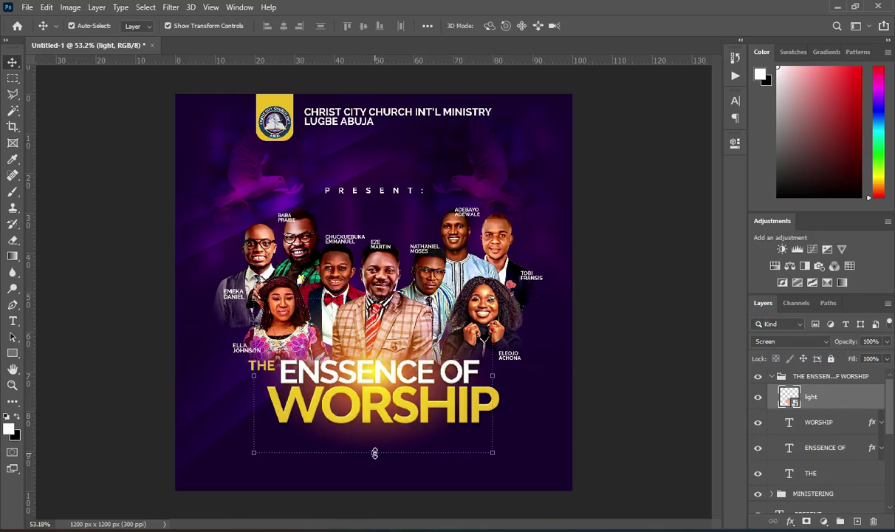
Step: Pull the glow's bottom edge up slightly with Free Transform and commit it
key(ctrl+t)
drag(372, 495, 374, 506)
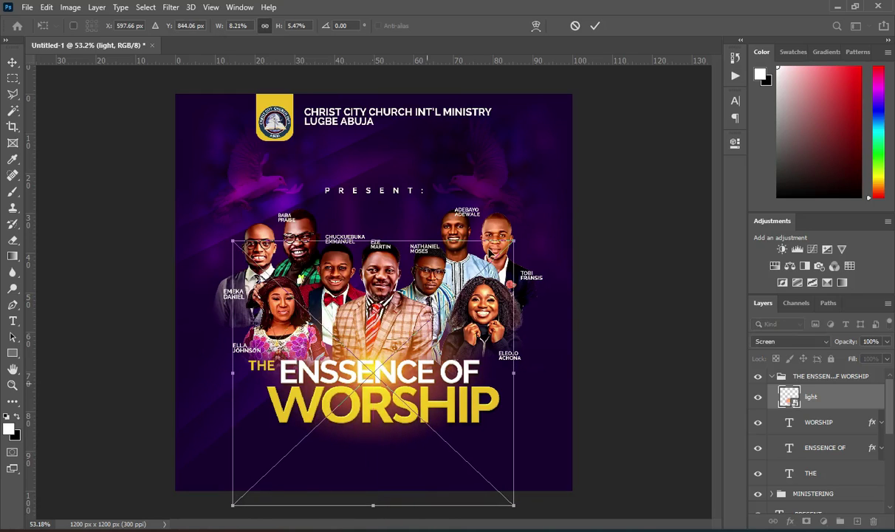
click(596, 27)
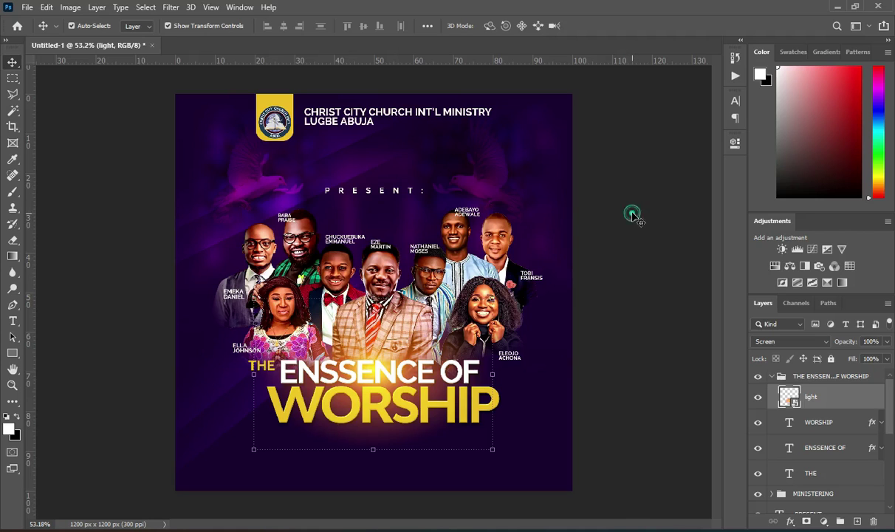
click(372, 351)
scroll(379, 314, down, 1)
scroll(378, 321, up, 1)
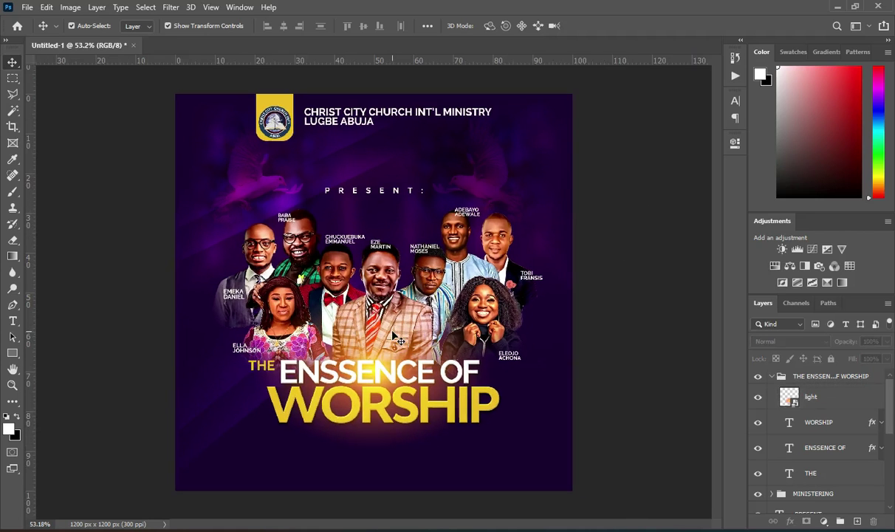
scroll(376, 318, down, 1)
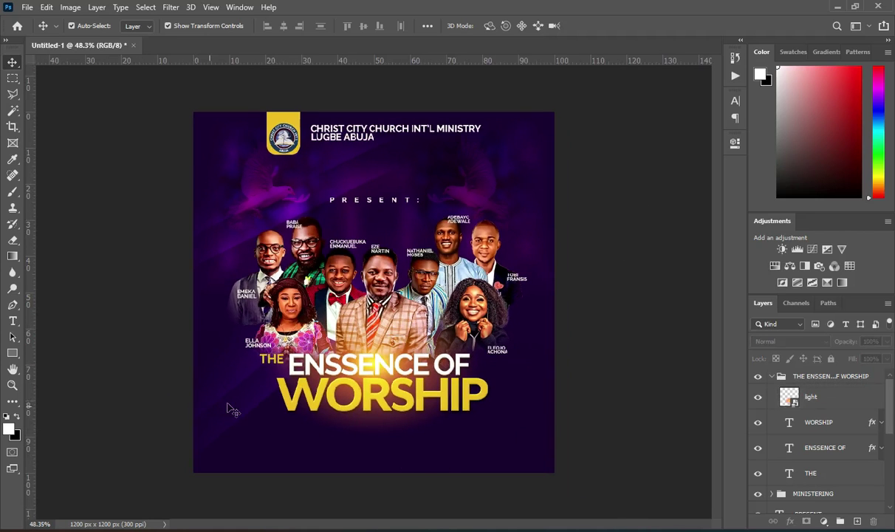
scroll(221, 408, up, 2)
Step: Draw a wide rectangle under the WORSHIP title filled with red
click(12, 353)
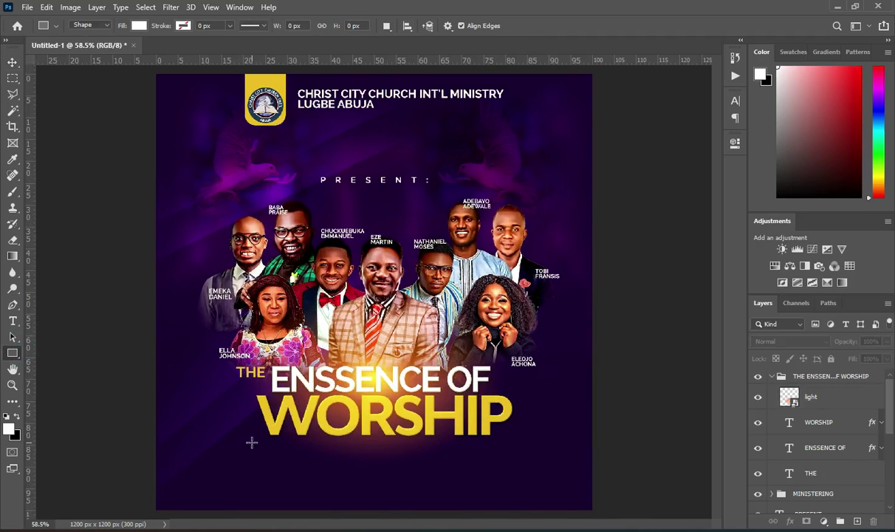
drag(259, 441, 503, 457)
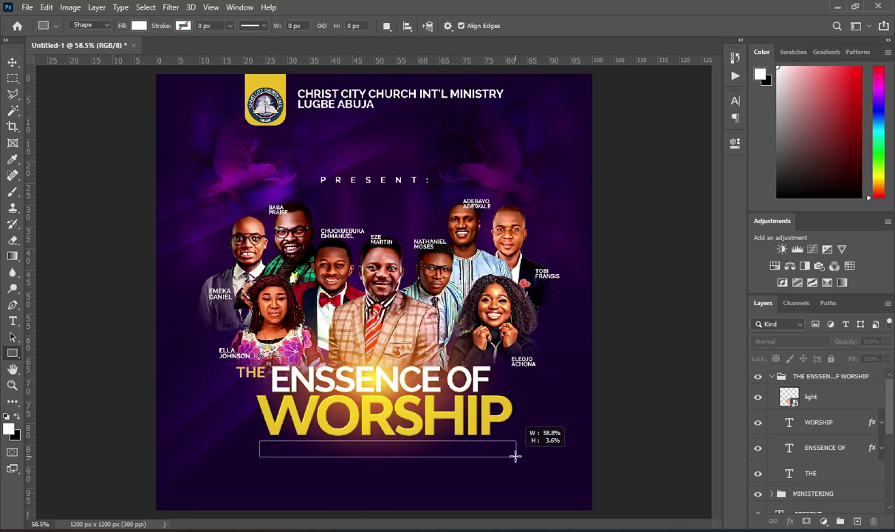
drag(515, 456, 518, 456)
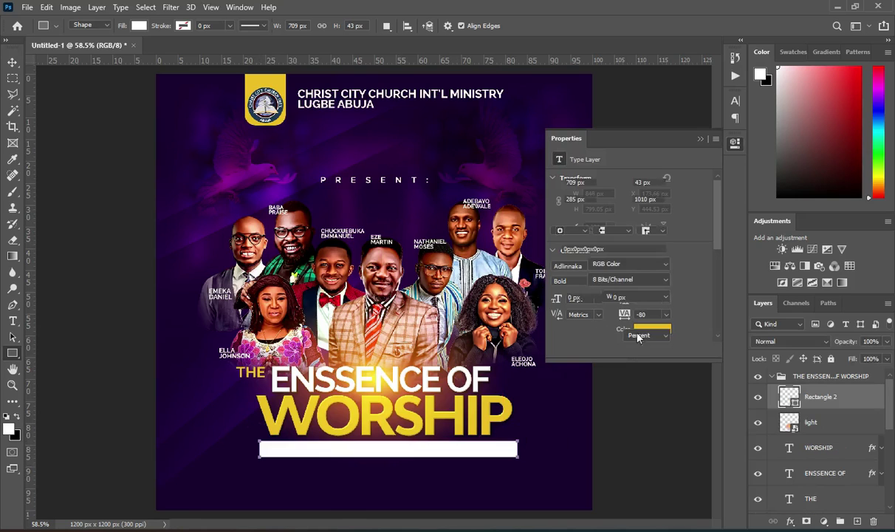
click(559, 218)
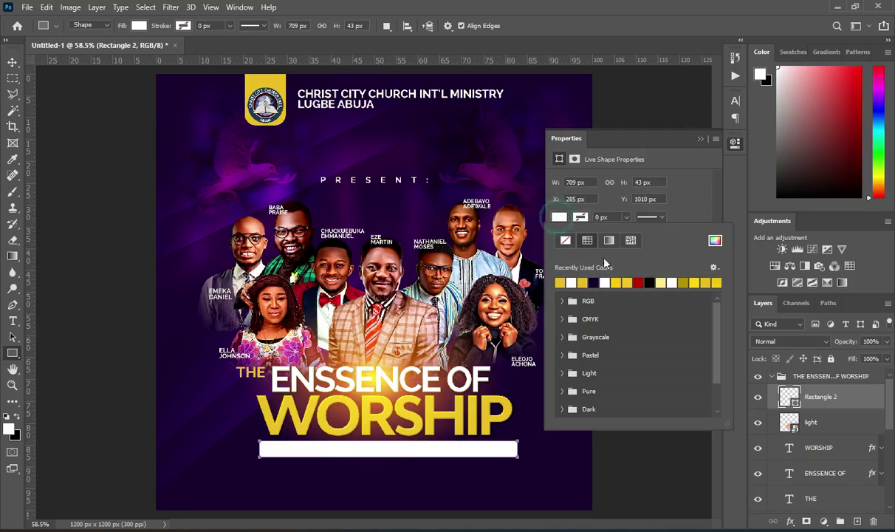
click(637, 283)
click(429, 155)
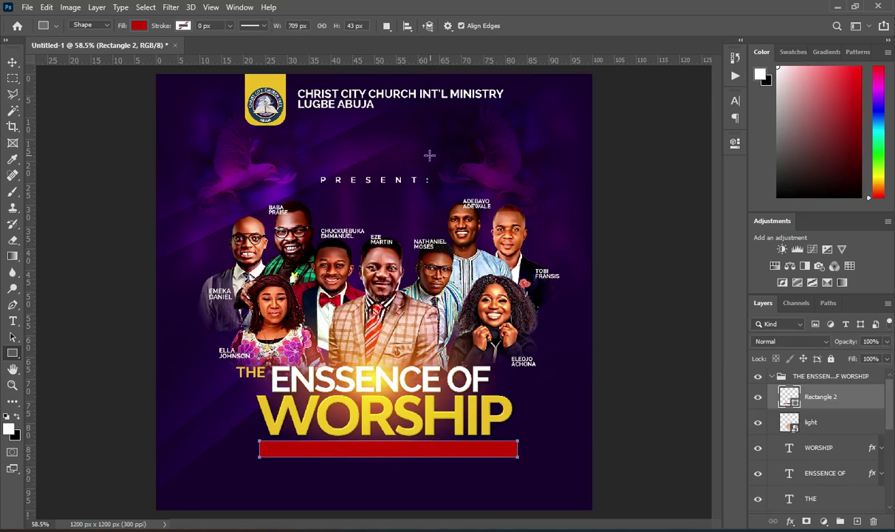
Step: Centre the red bar horizontally on the canvas
click(13, 62)
key(ctrl)
key(ctrl+a)
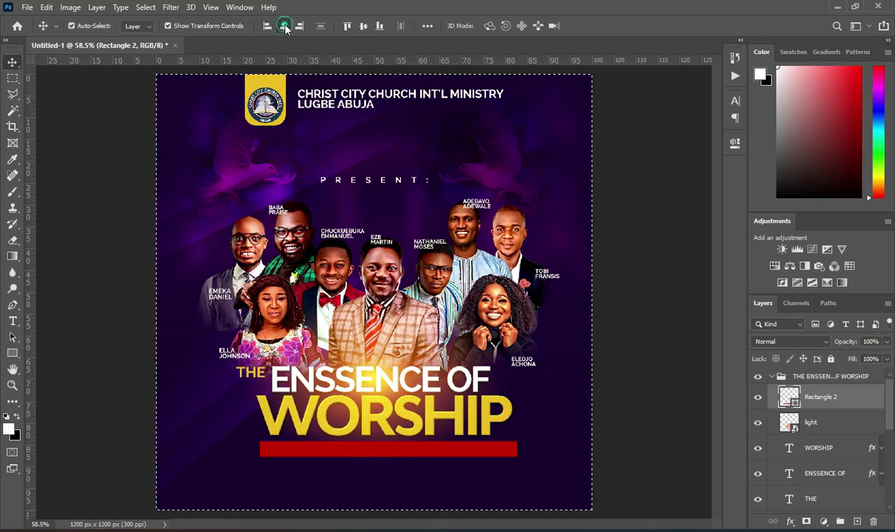
click(284, 26)
key(ctrl+d)
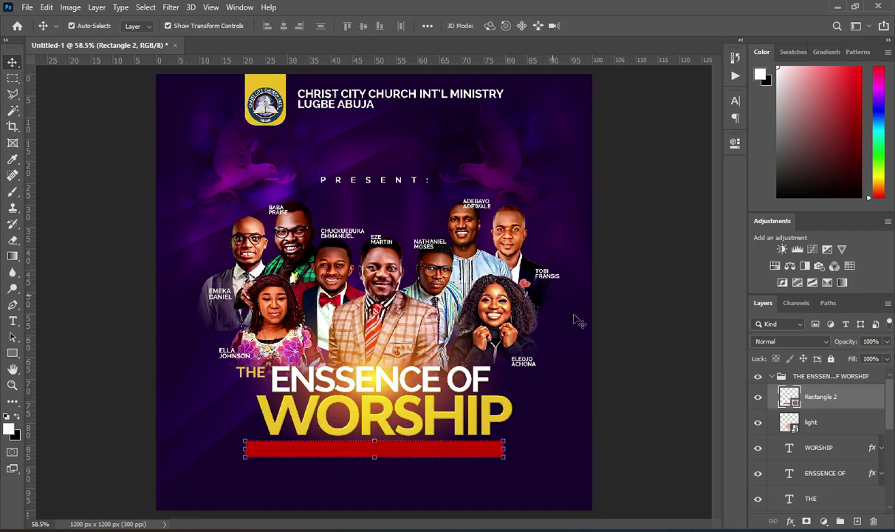
Step: Stretch both ends of the red bar outward to span the title's width
scroll(220, 481, up, 1)
scroll(220, 482, up, 1)
key(ctrl+t)
drag(240, 453, 253, 452)
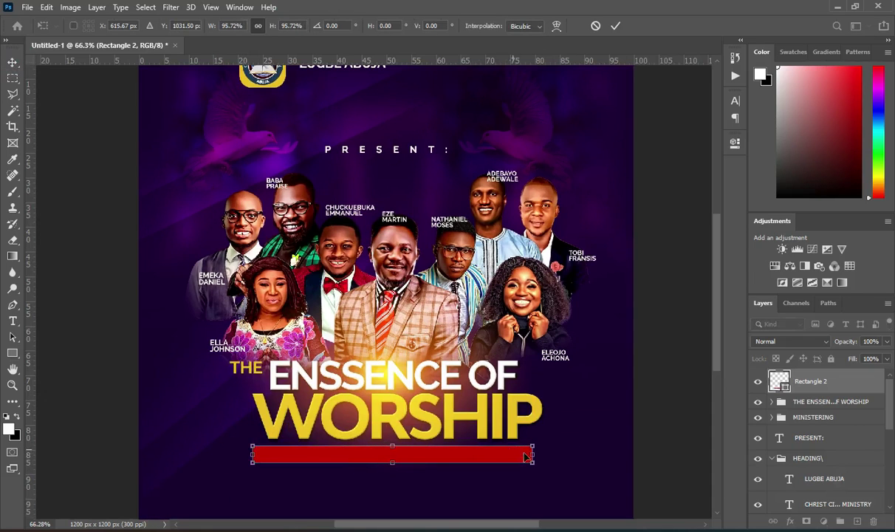
drag(534, 454, 545, 454)
click(618, 26)
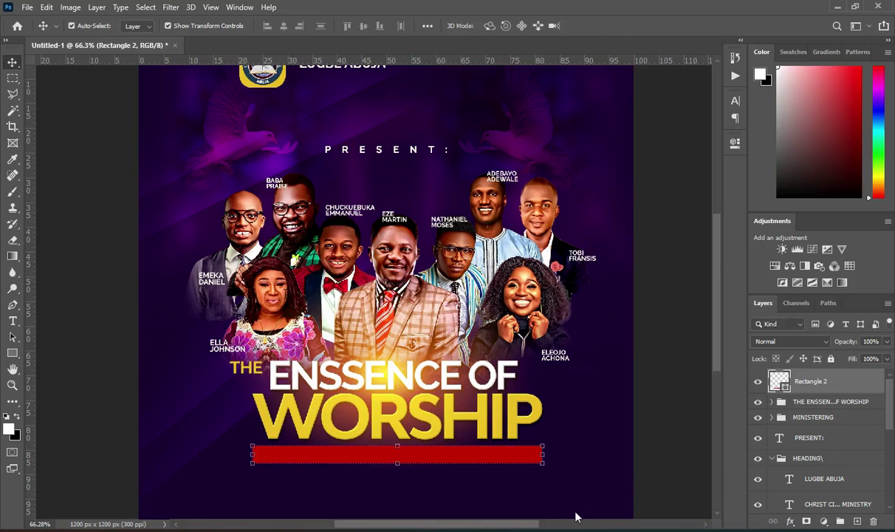
Step: Select the Sunday date line in the Notepad notes
key(alt+Tab)
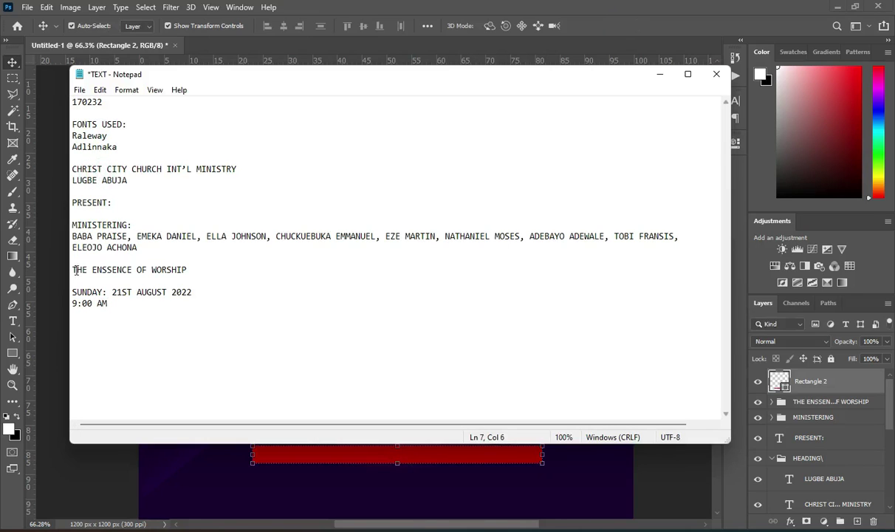
drag(72, 291, 192, 293)
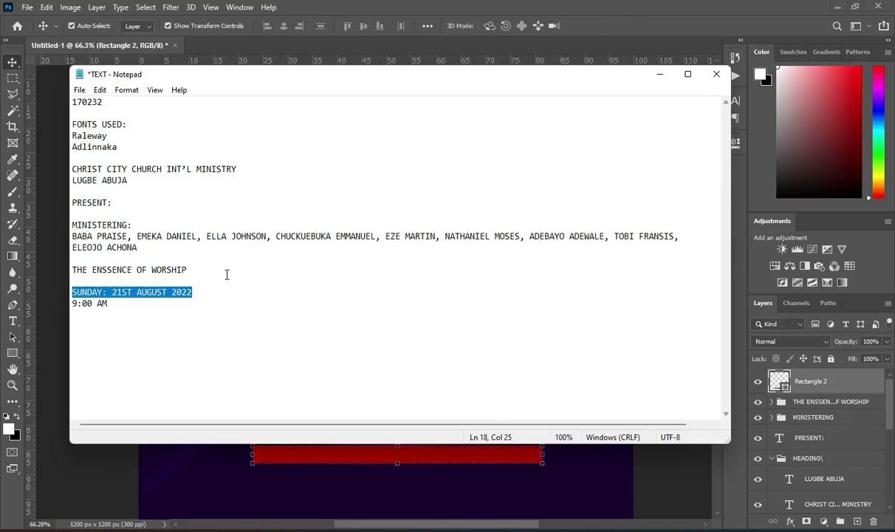
key(alt+Tab)
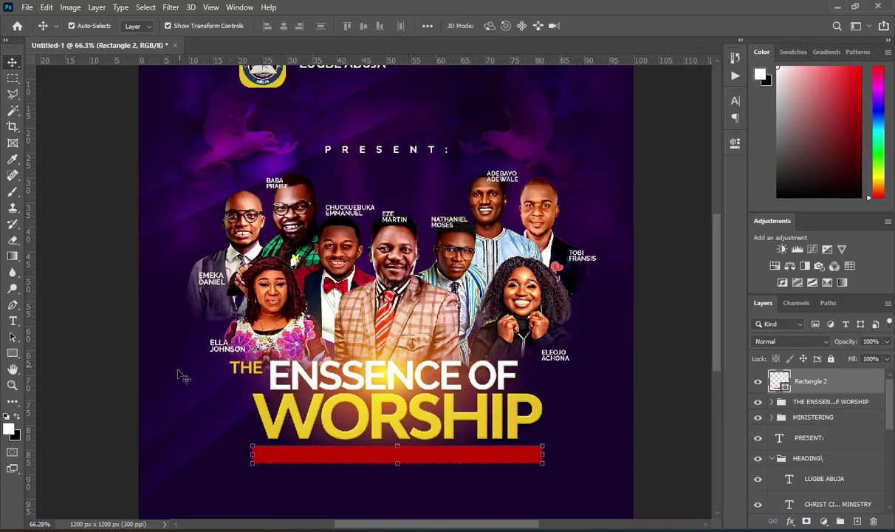
Step: Paste the date 'SUNDAY: 21ST AUGUST 2022' as new text in the Adlinnaka font
key(t)
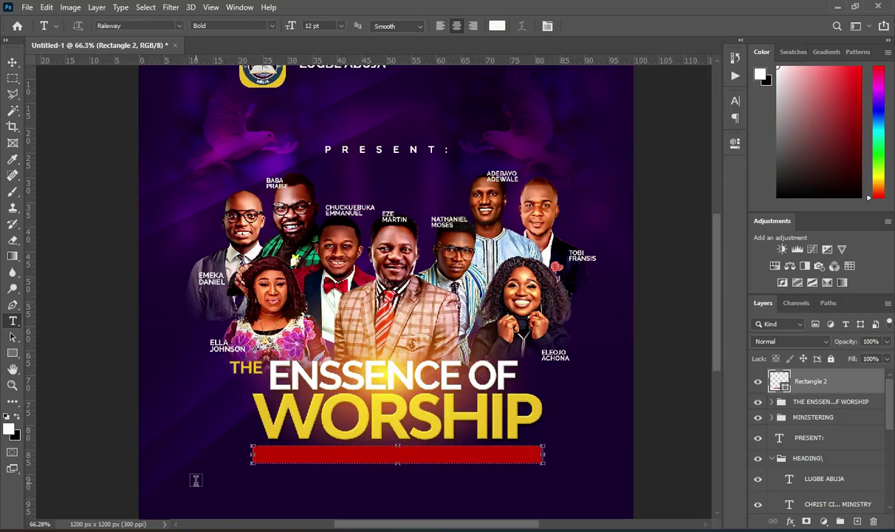
click(195, 473)
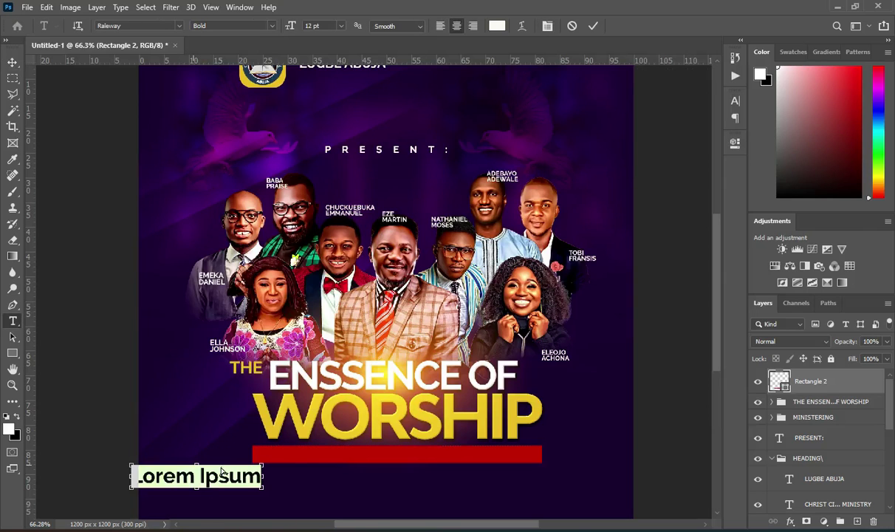
key(ctrl+v)
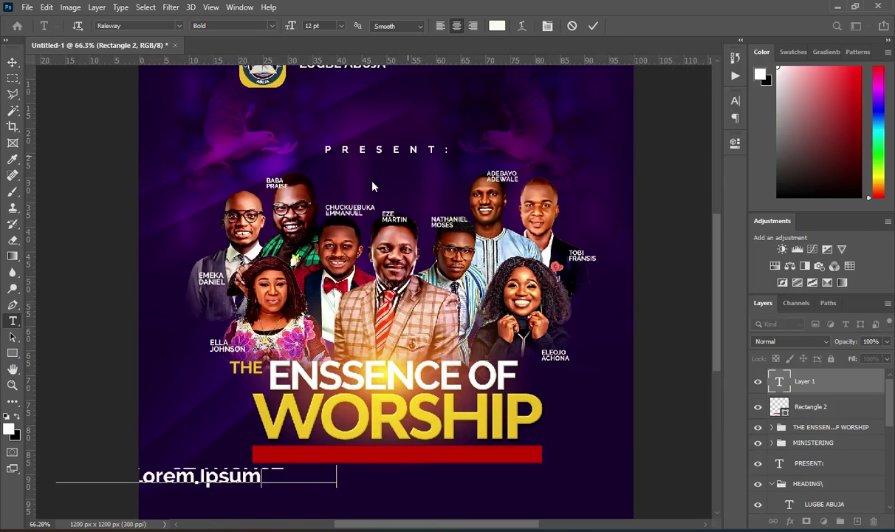
click(593, 26)
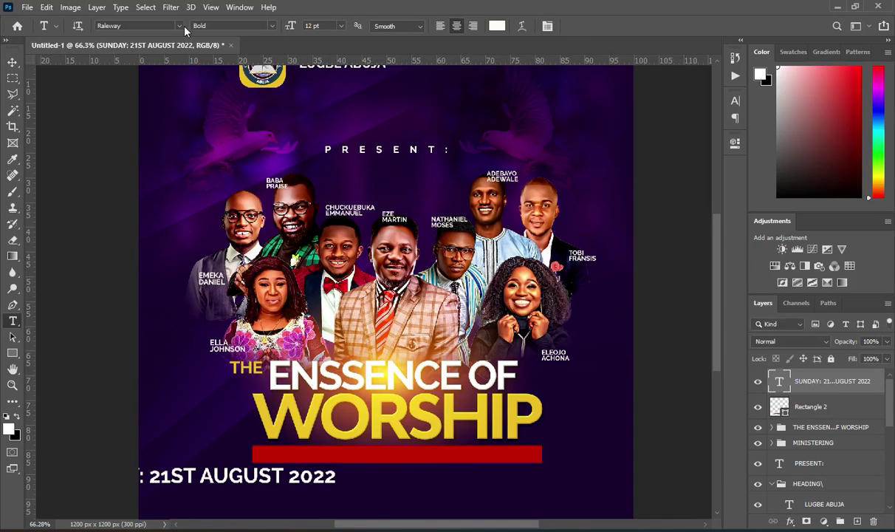
click(179, 25)
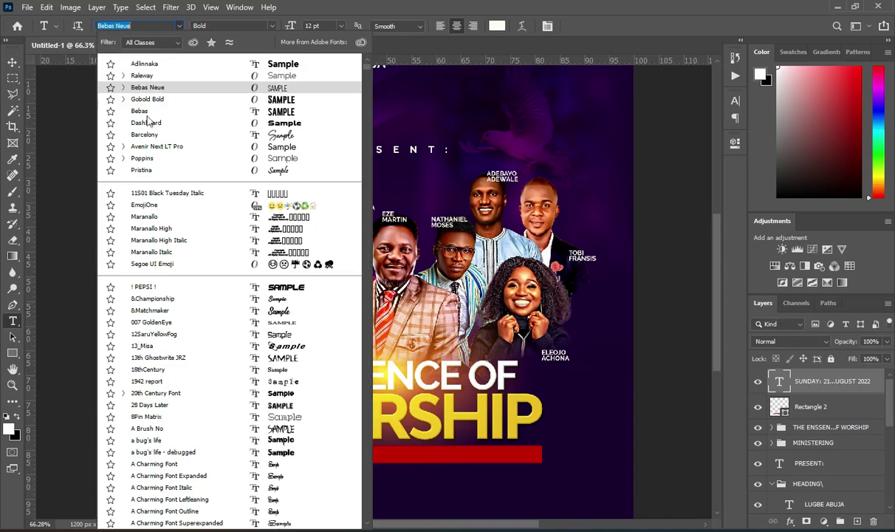
click(132, 64)
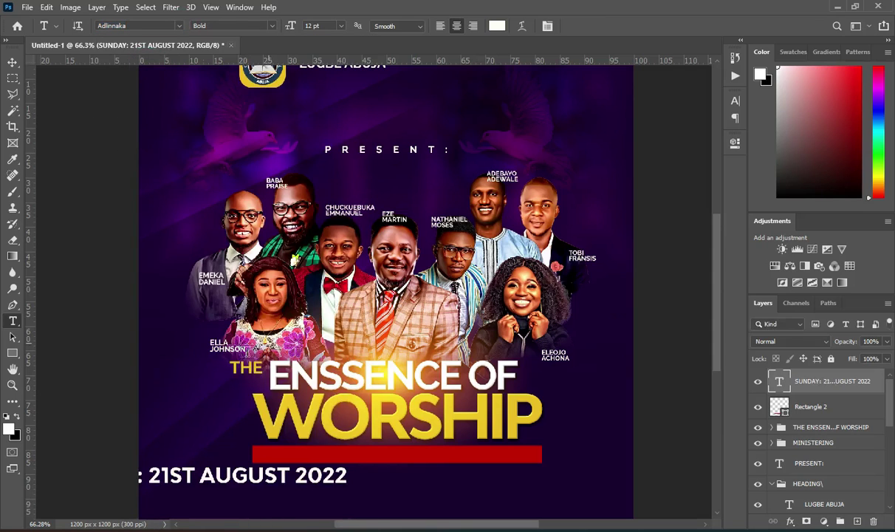
Step: Move the date onto the red bar and scale it down to about 67%
click(11, 62)
drag(244, 481, 458, 463)
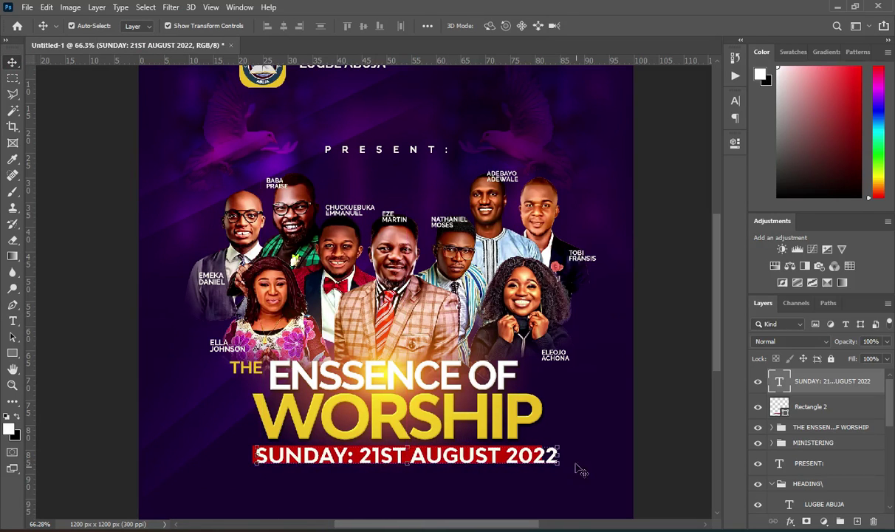
drag(559, 457, 459, 453)
click(616, 26)
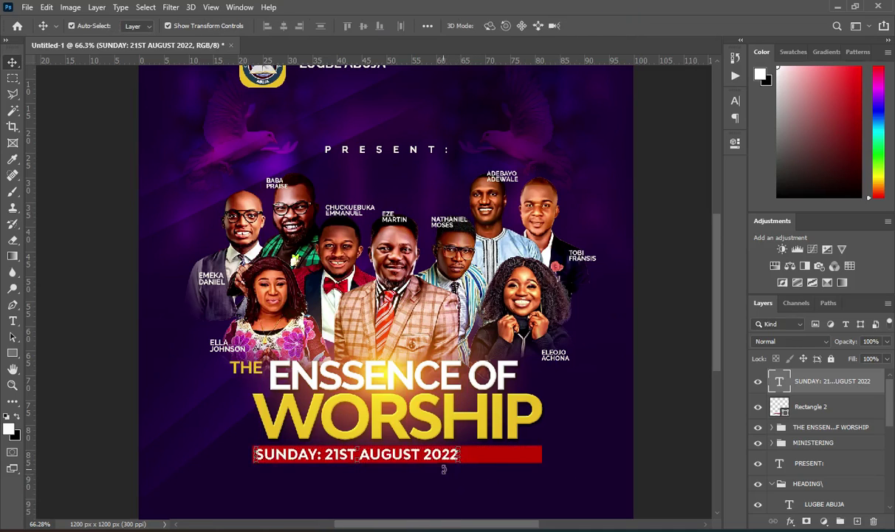
scroll(443, 467, up, 4)
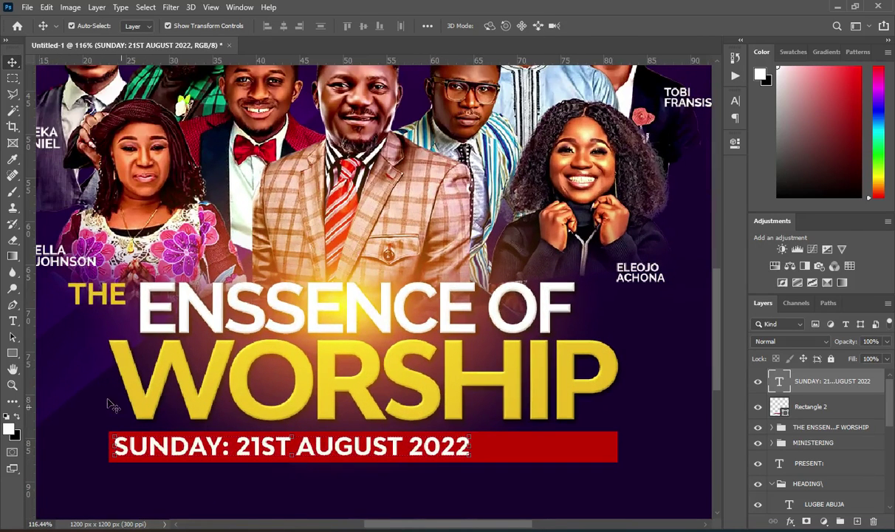
Step: Draw a thin yellow divider after the date and nudge it slightly left
click(13, 354)
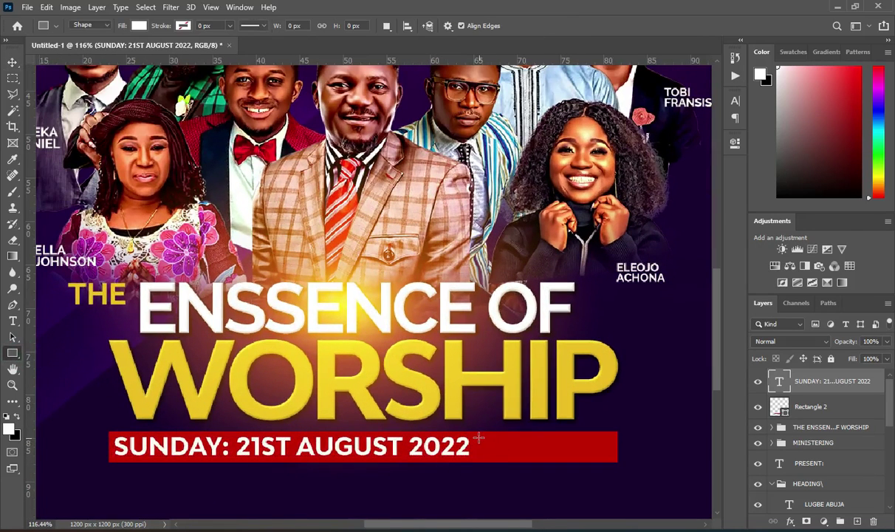
drag(487, 440, 488, 457)
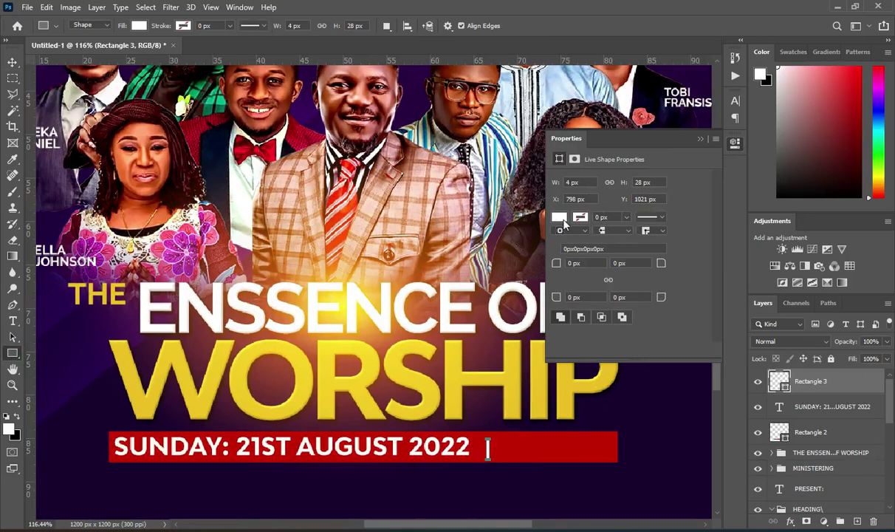
click(559, 217)
click(572, 282)
click(700, 140)
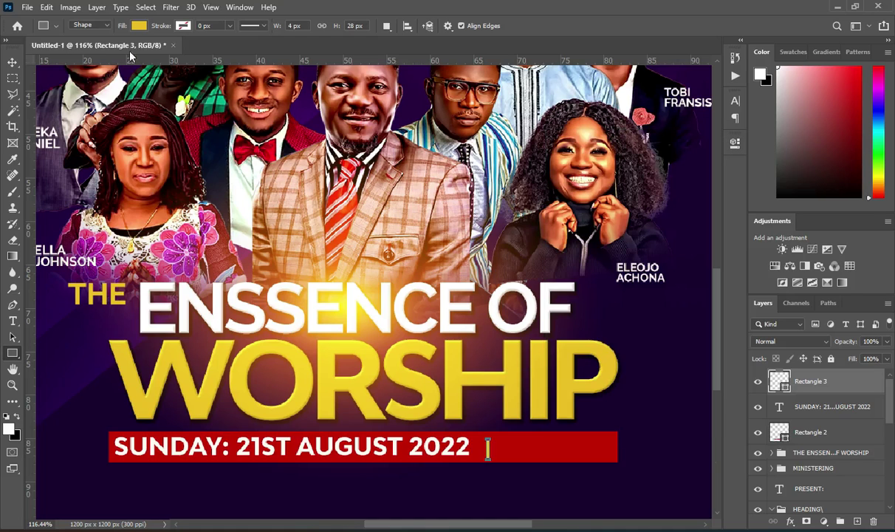
click(12, 64)
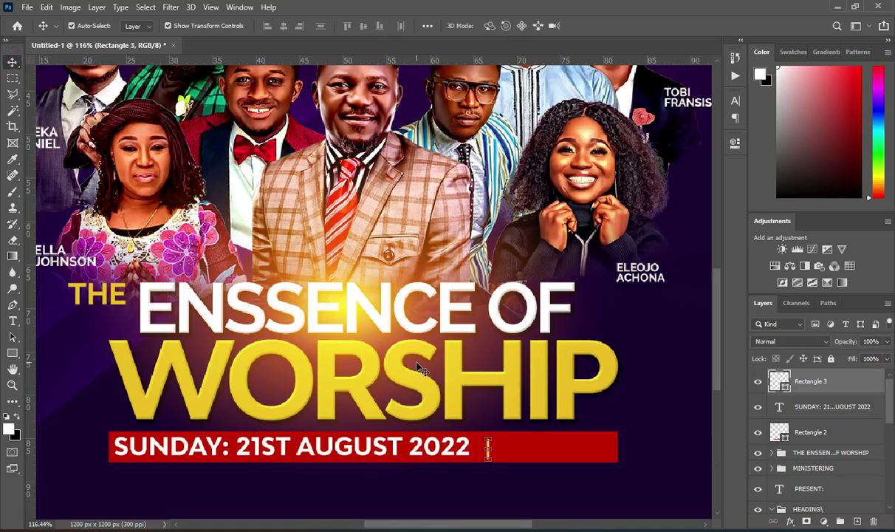
key(Left)
key(Left)
key(Left)
Step: Duplicate the date text layer
click(340, 450)
key(ctrl)
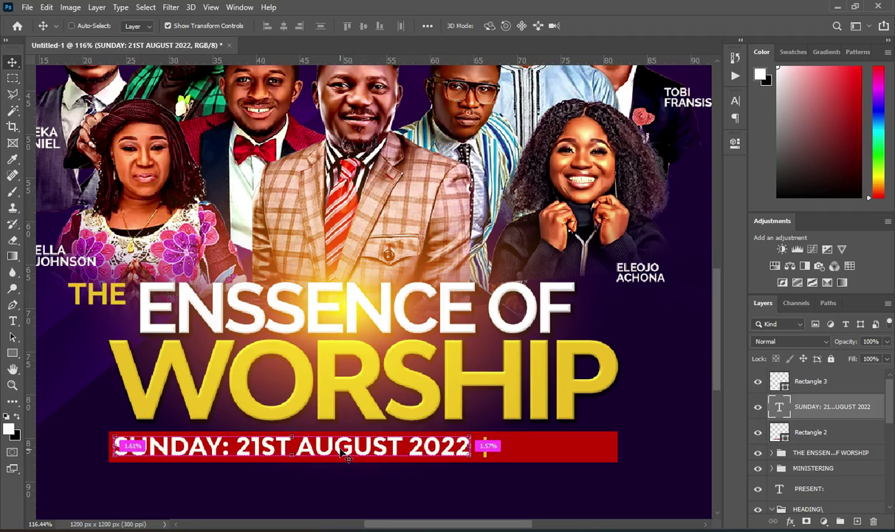
key(ctrl+j)
drag(785, 405, 826, 374)
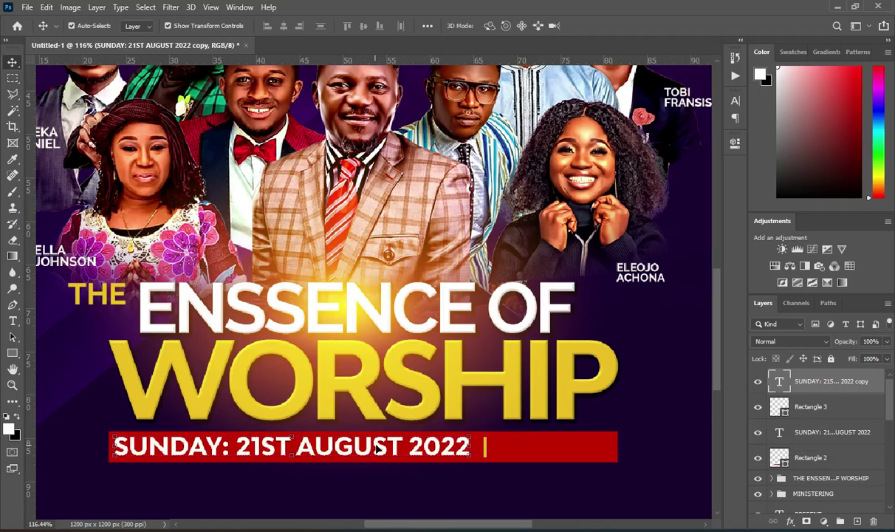
Step: Move the date copy right of the divider and replace its text with '9:00 AM'
click(377, 448)
drag(338, 449, 473, 447)
drag(364, 452, 379, 455)
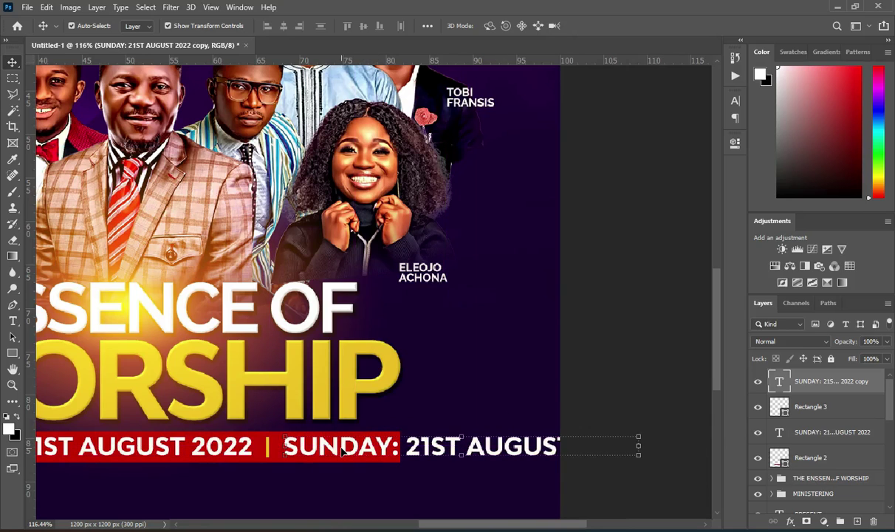
double_click(342, 447)
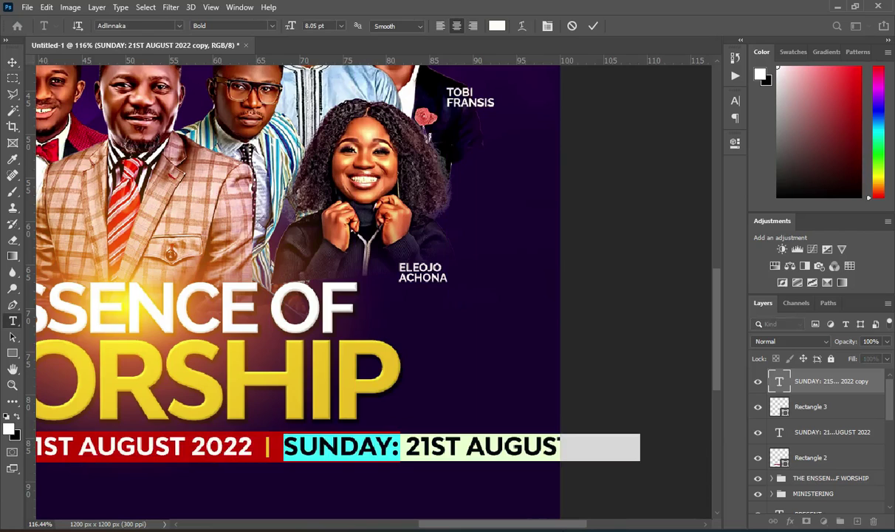
key(alt+Tab)
drag(116, 304, 71, 304)
key(ctrl+c)
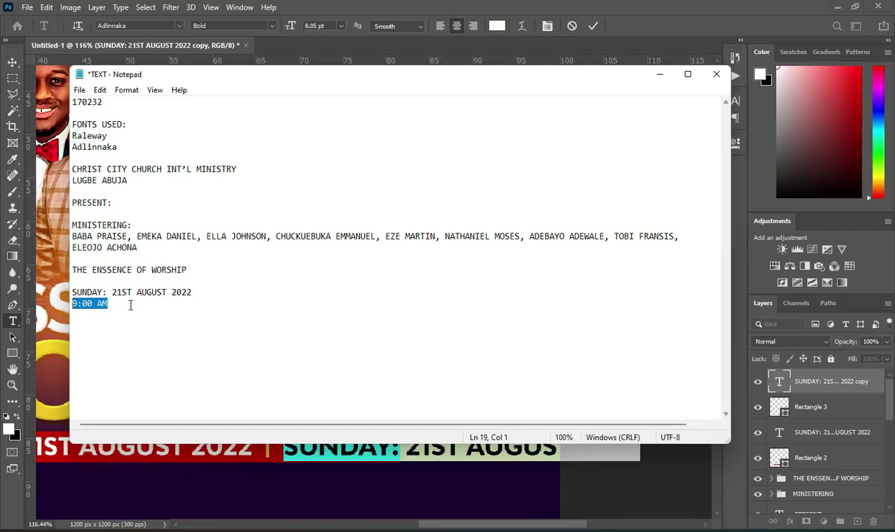
click(660, 78)
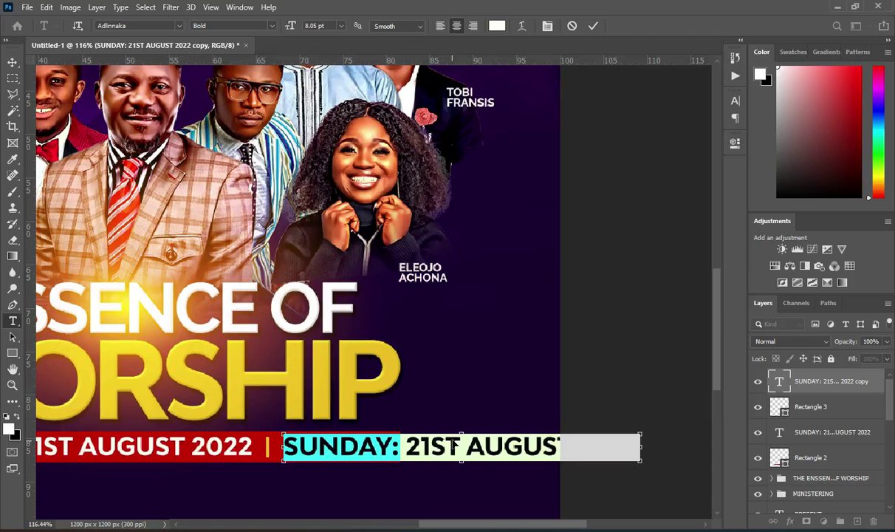
key(ctrl+v)
click(594, 26)
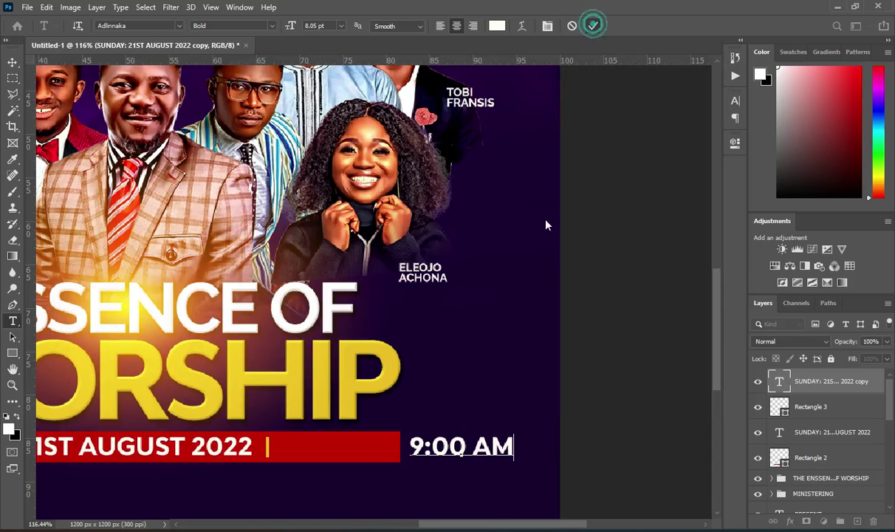
Step: Position 9:00 AM inside the red bar after the divider and fit the flyer in view
key(v)
click(452, 446)
drag(385, 454, 326, 448)
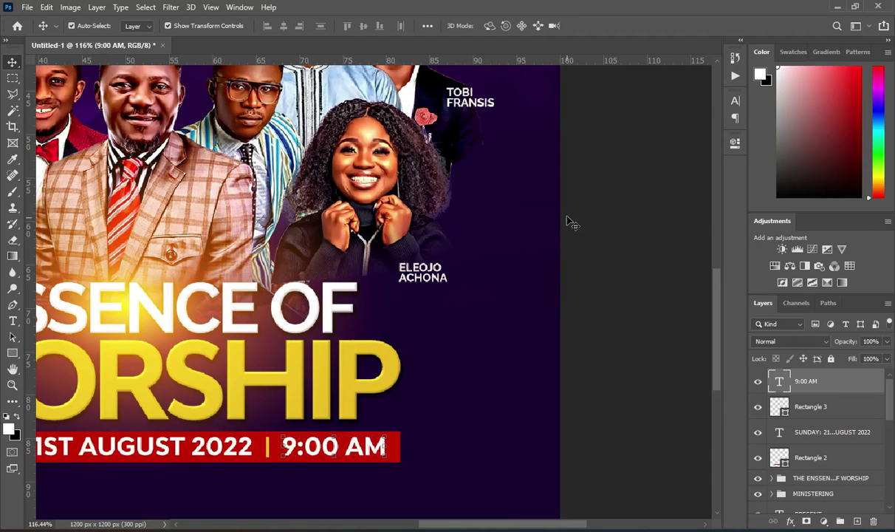
key(ctrl+0)
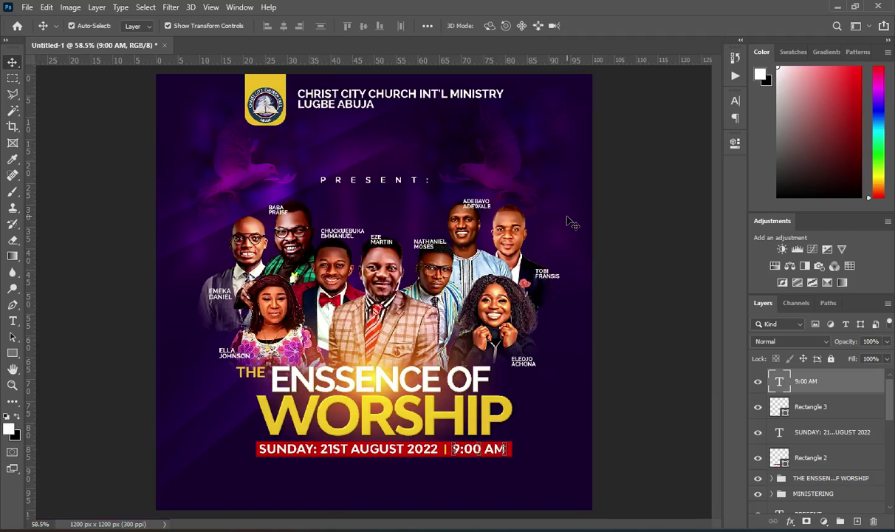
Step: Place the location pin icon, shrink it and set it below the date bar
click(637, 349)
scroll(638, 349, up, 3)
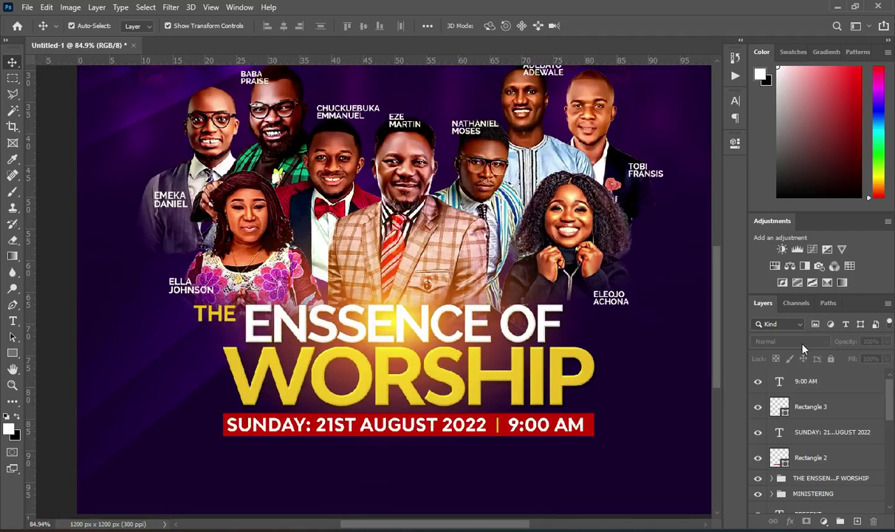
scroll(711, 391, down, 3)
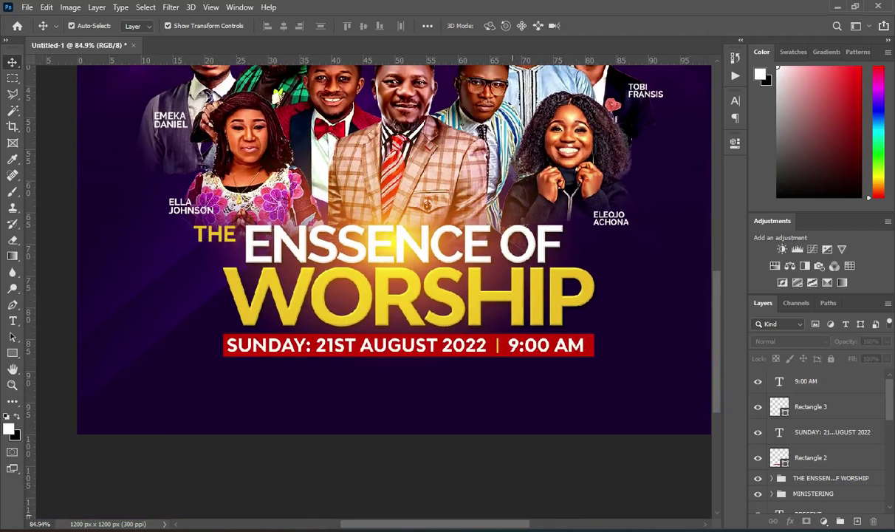
key(alt+Tab)
click(322, 222)
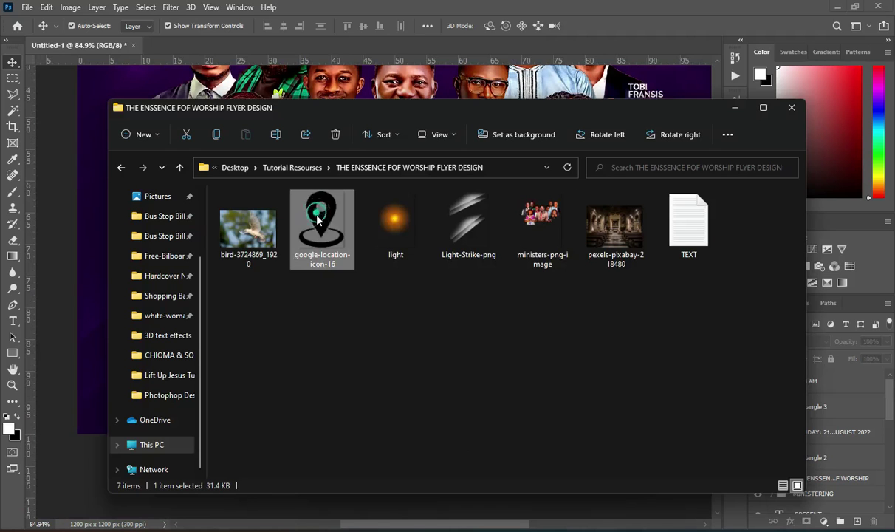
drag(323, 220, 111, 317)
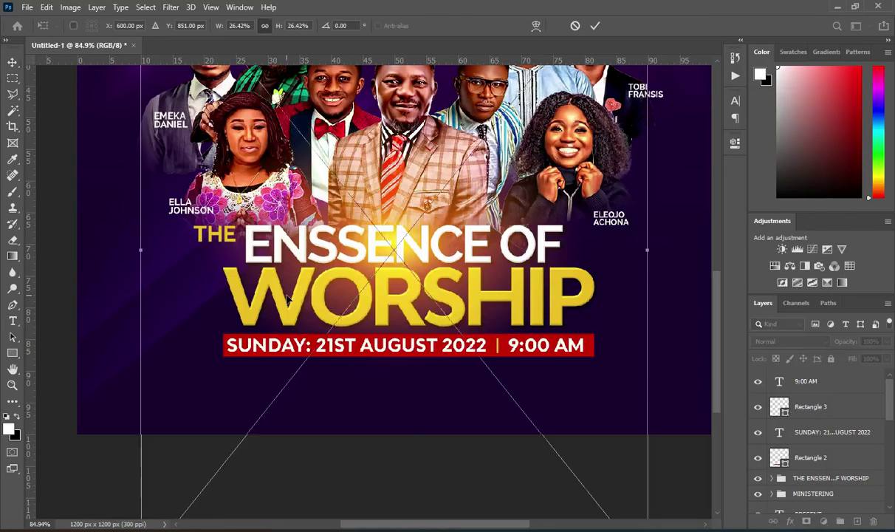
drag(650, 250, 214, 385)
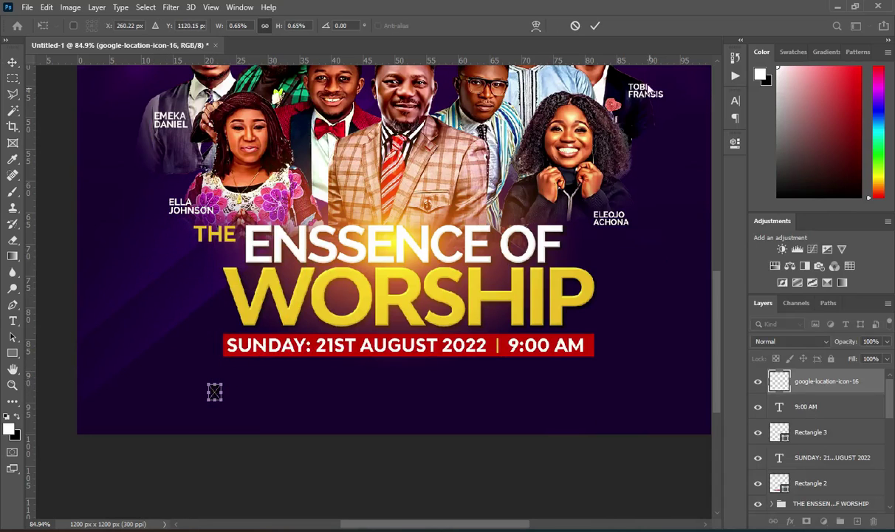
click(595, 25)
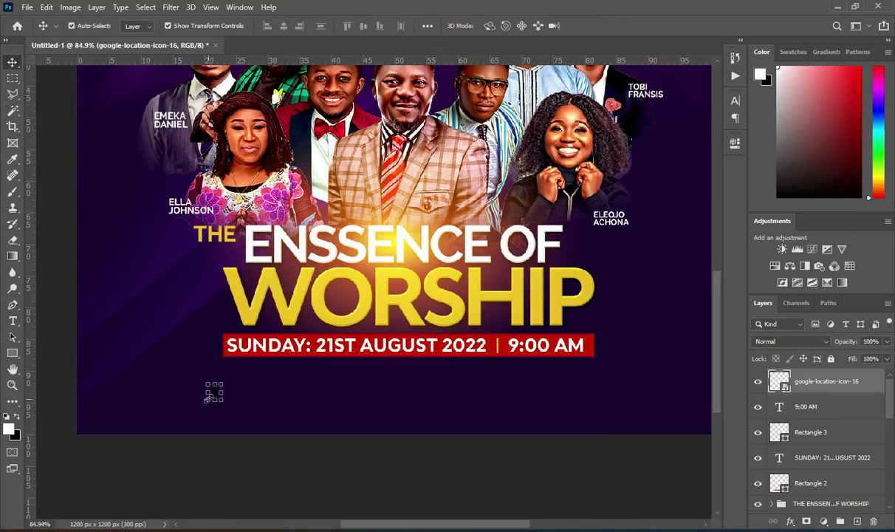
mouse_move(210, 395)
mouse_down()
mouse_move(231, 395)
mouse_move(223, 384)
mouse_up()
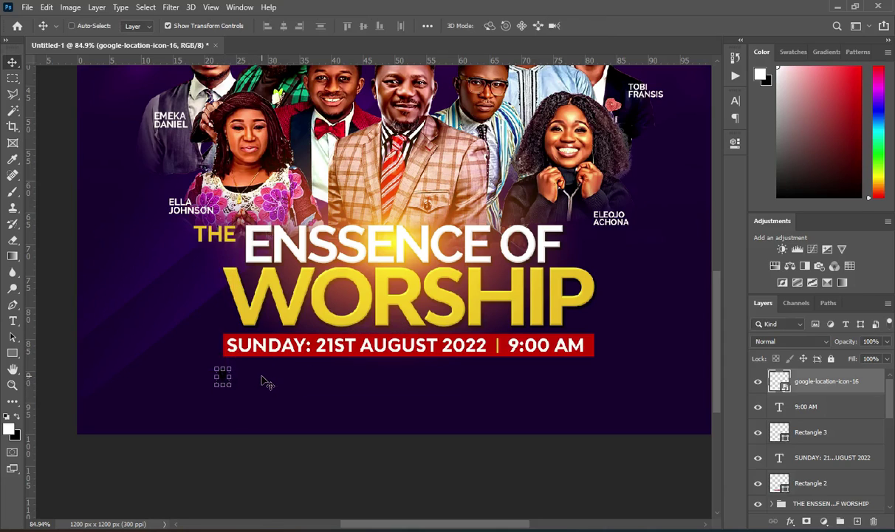
Step: Whiten the pin with Hue/Saturation Lightness +100 and nudge it right
key(ctrl+u)
drag(413, 237, 485, 245)
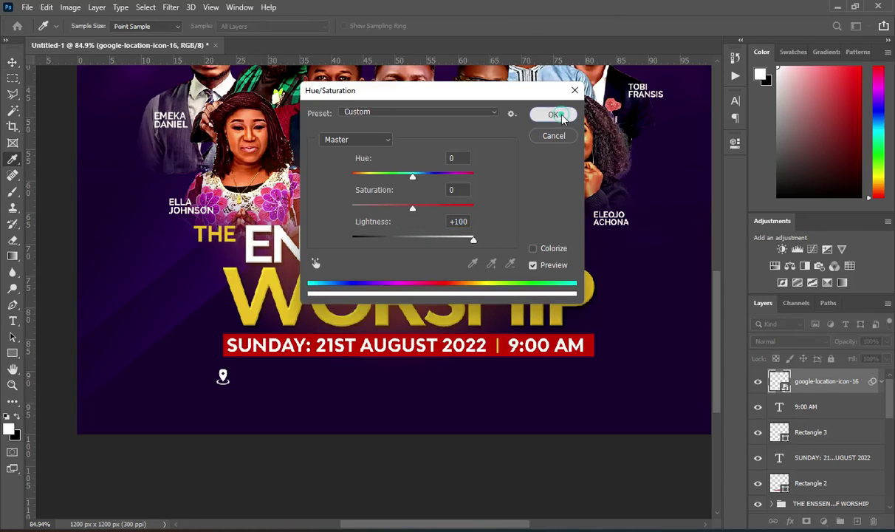
click(557, 116)
key(Right)
key(Right)
key(Right)
key(Right)
key(Right)
key(Right)
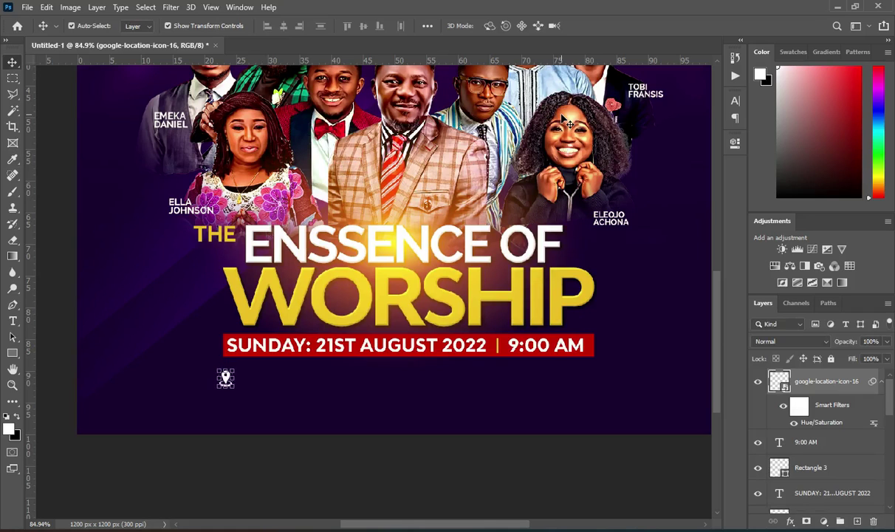
key(Right)
key(Right)
key(Right)
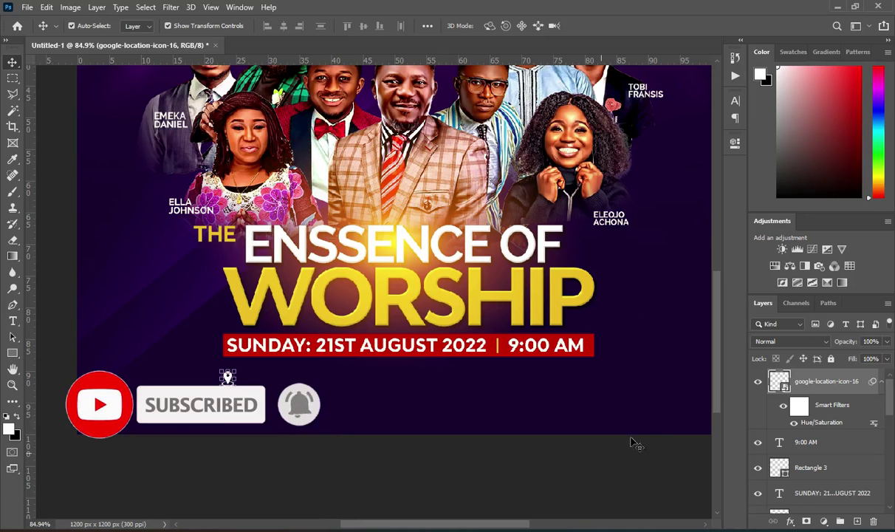
drag(713, 389, 728, 285)
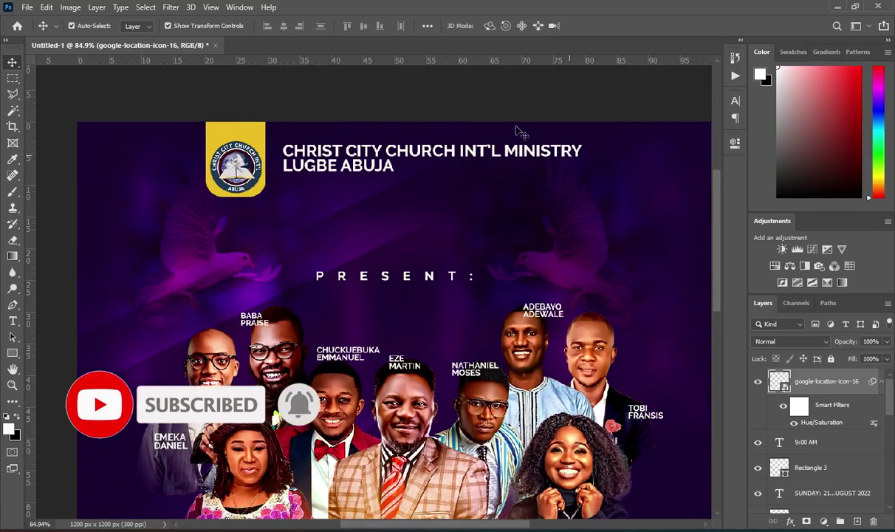
Step: Copy the church name from the heading and collapse the pin layer's filter details
click(450, 157)
double_click(490, 157)
key(ctrl+c)
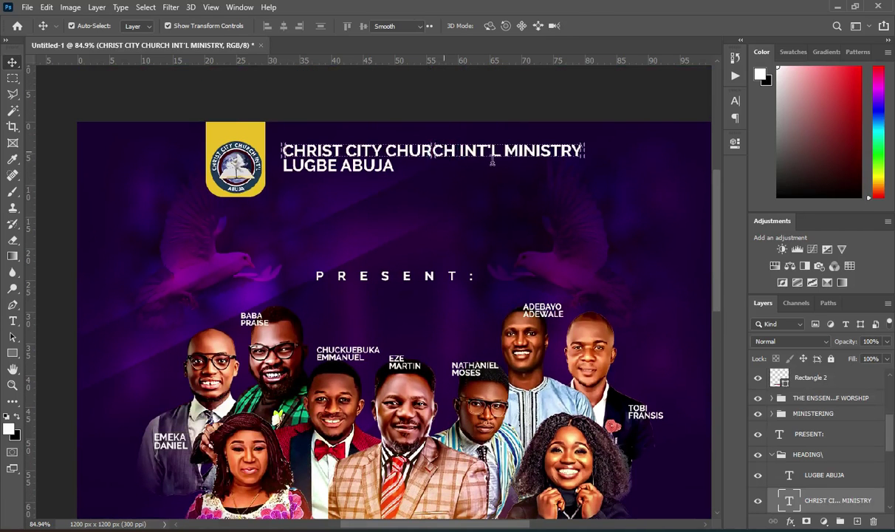
click(594, 26)
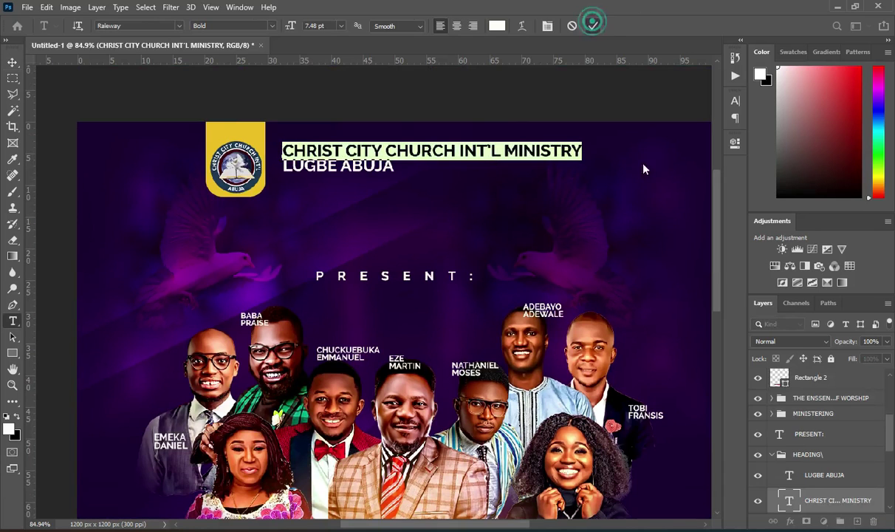
scroll(289, 215, down, 2)
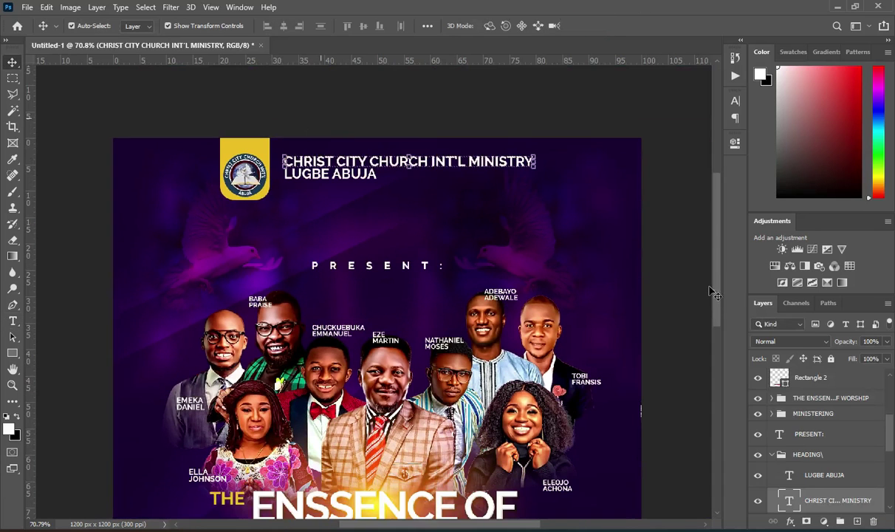
drag(715, 301, 686, 372)
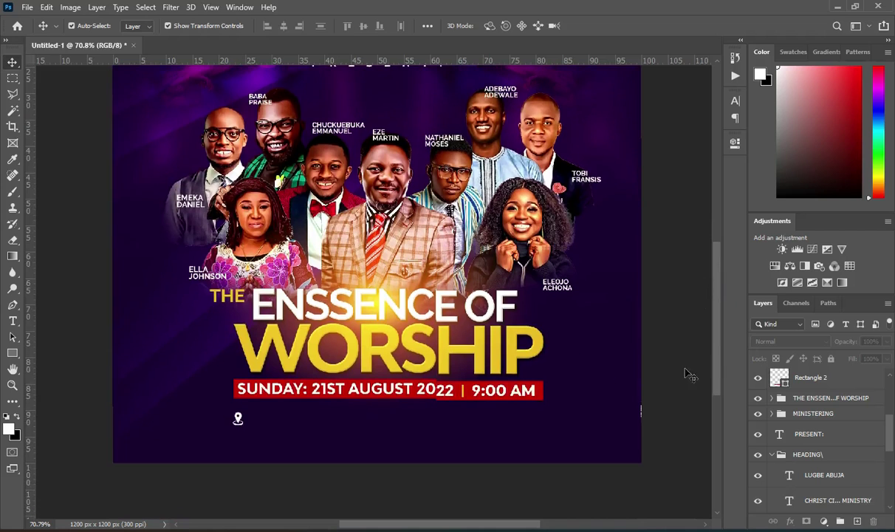
click(238, 419)
scroll(248, 422, up, 2)
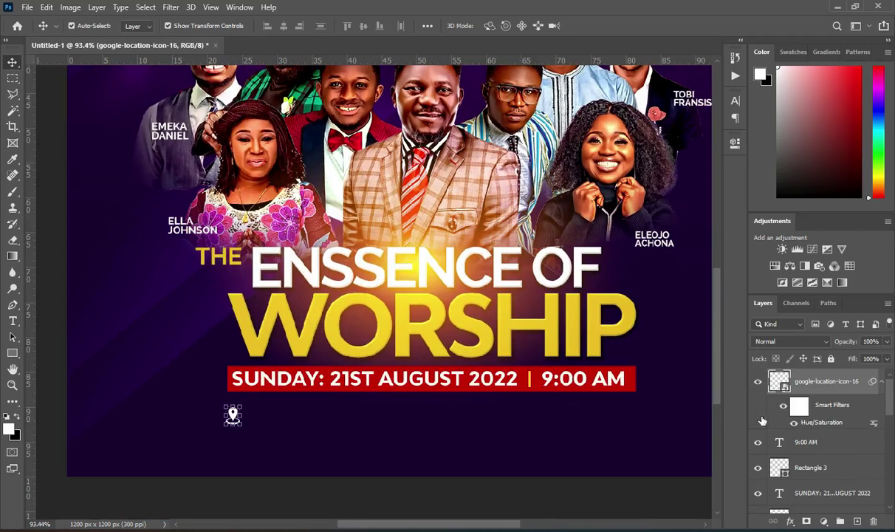
click(882, 385)
Step: Group the layers from 9:00 AM through Rectangle 2 as 'DATE AND TIME'
click(812, 408)
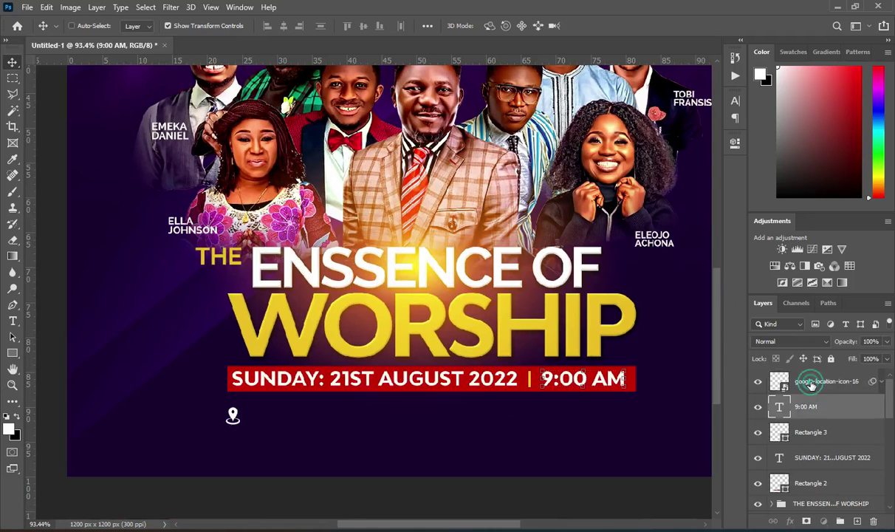
ctrl+click(812, 382)
ctrl+click(810, 406)
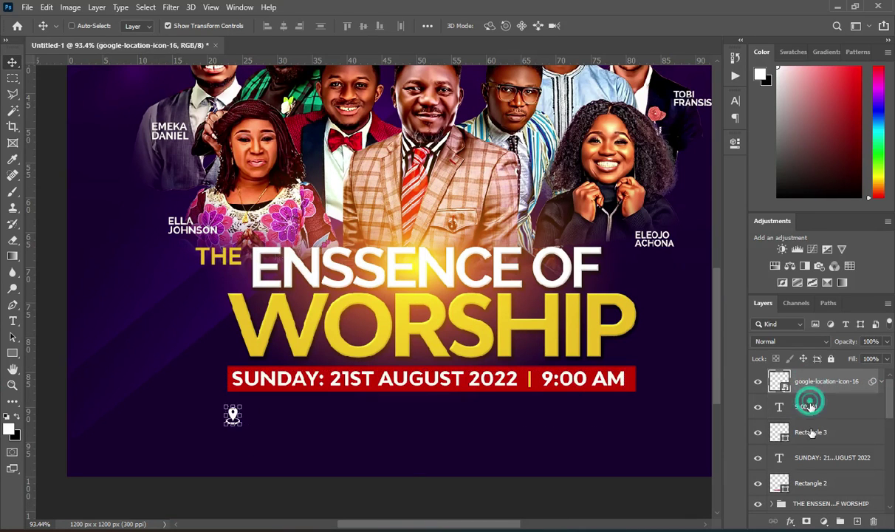
ctrl+click(810, 405)
shift+click(818, 487)
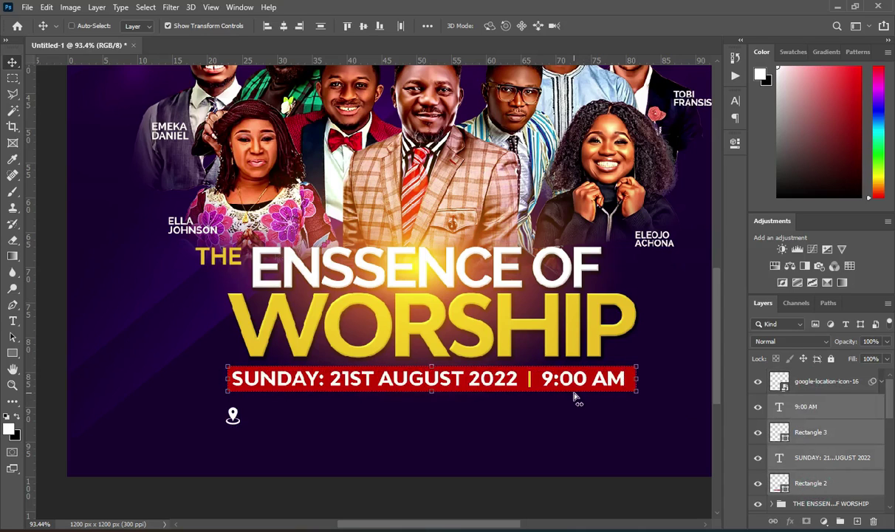
key(ctrl+g)
double_click(803, 402)
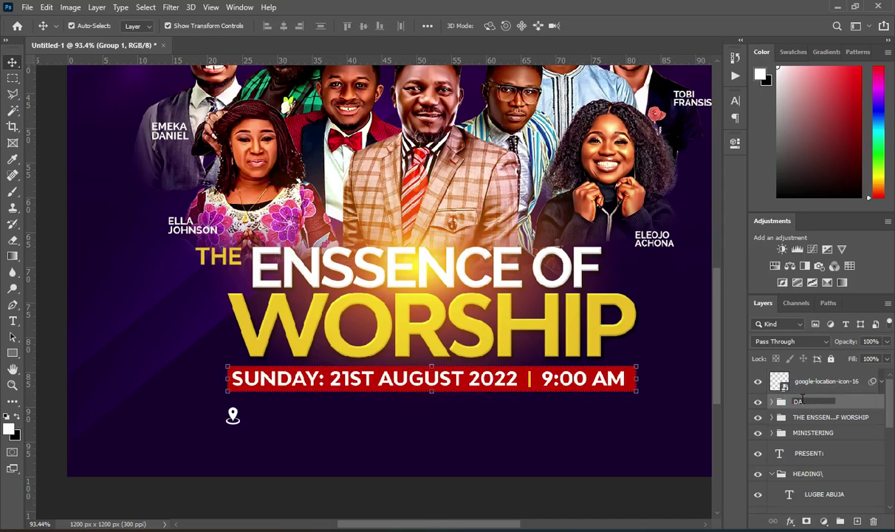
text(DATE AND TIME)
key(Return)
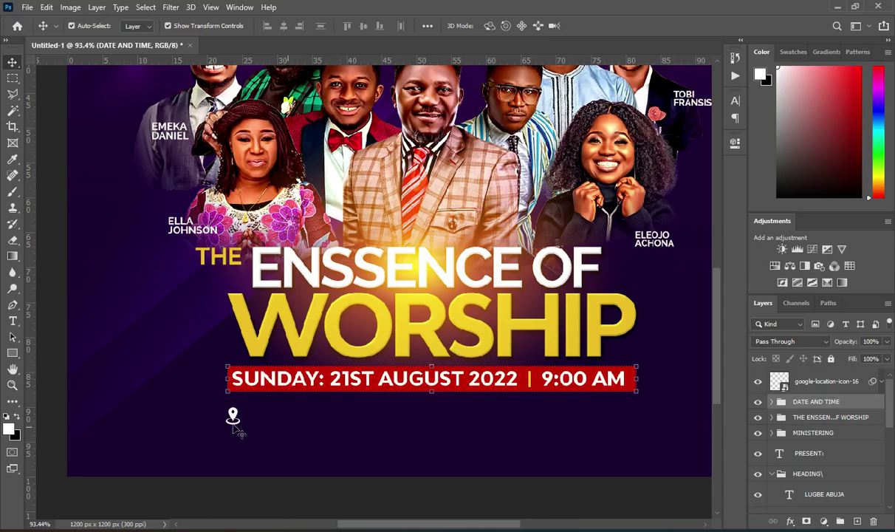
click(235, 416)
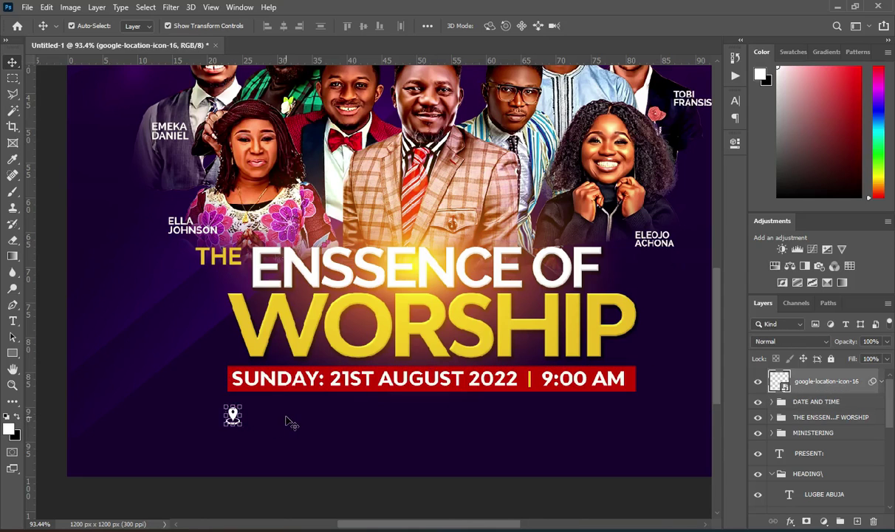
Step: Paste 'CHRIST CITY CHURCH INT'L MINISTRY' as new text beside the location pin
key(t)
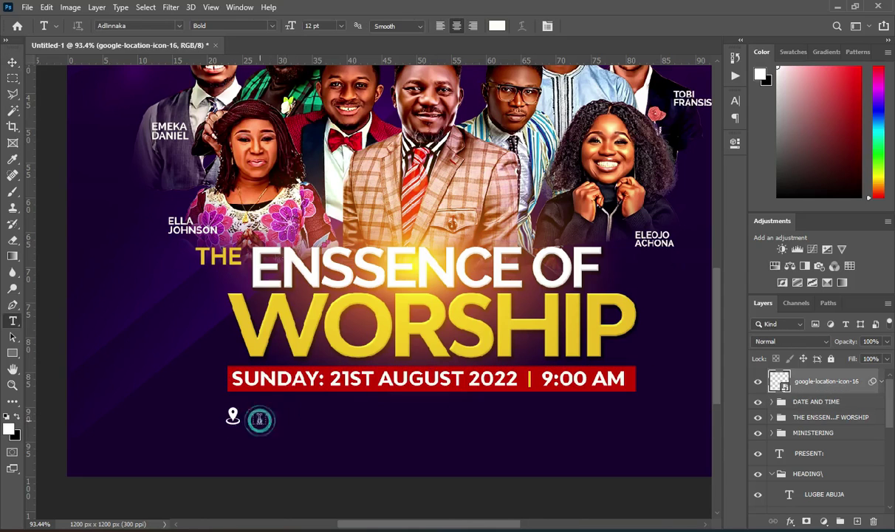
click(259, 415)
key(ctrl+v)
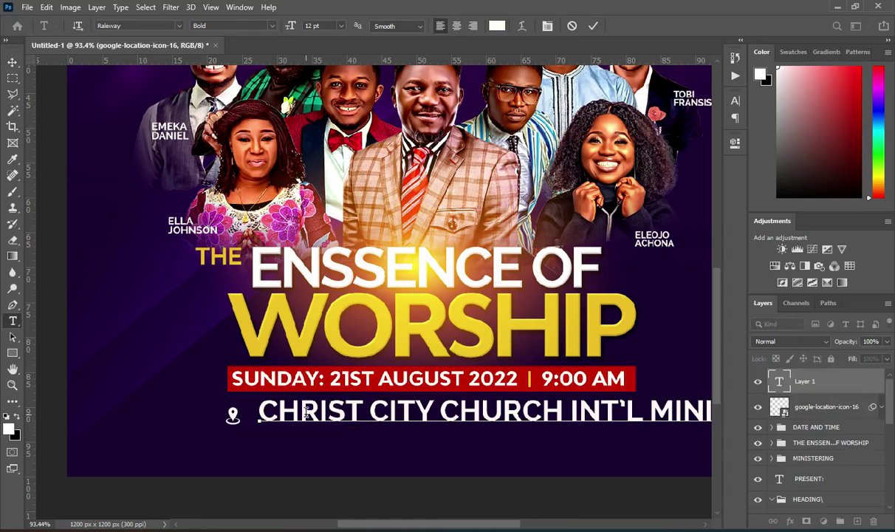
click(592, 27)
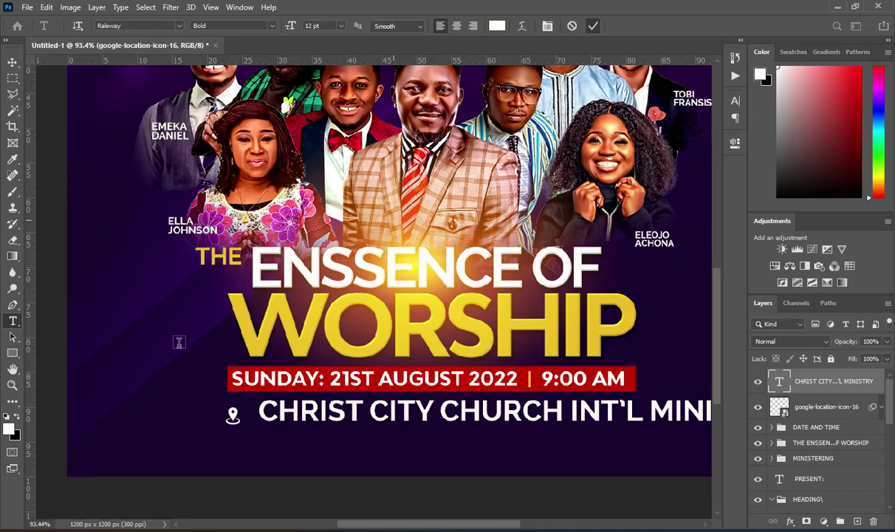
Step: Scale the church name to about 59% so it fits under the date bar
key(ctrl+minus)
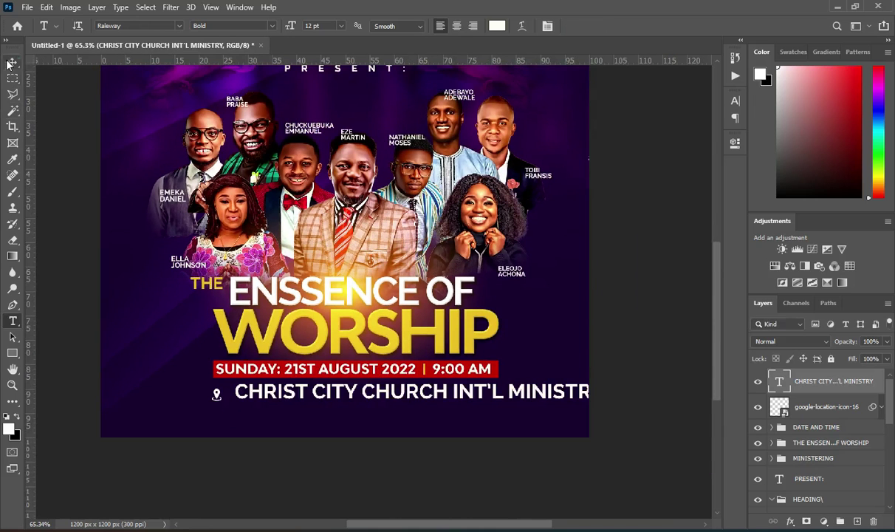
click(13, 62)
drag(608, 393, 435, 393)
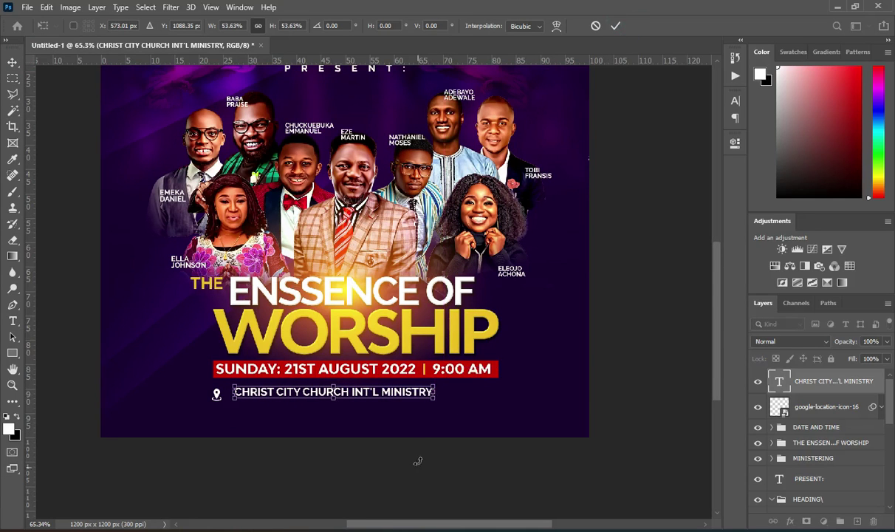
scroll(403, 419, up, 1)
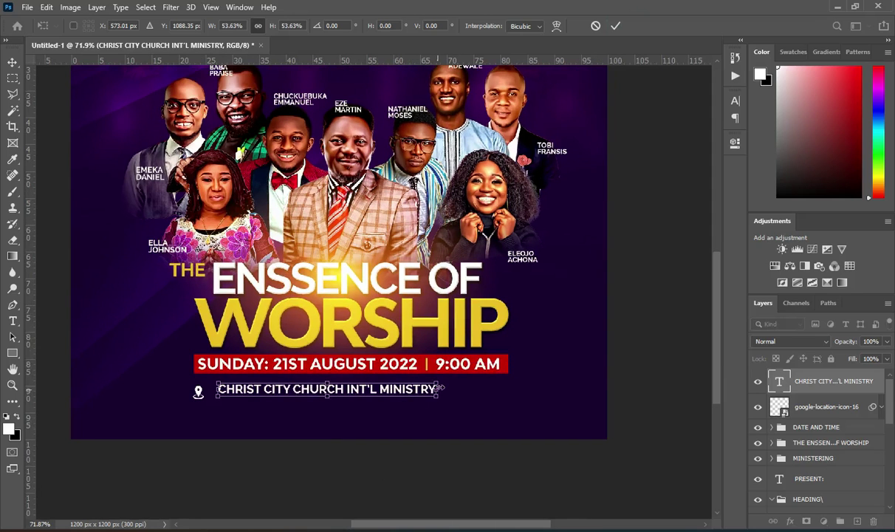
drag(440, 389, 461, 392)
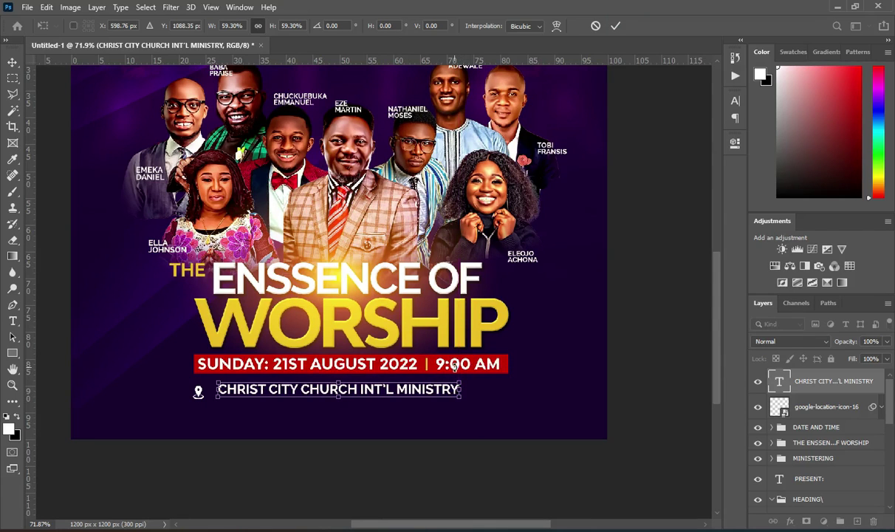
key(Return)
Step: Append the church's full street address on a new line below the church name, then centre-align the text
key(t)
click(457, 389)
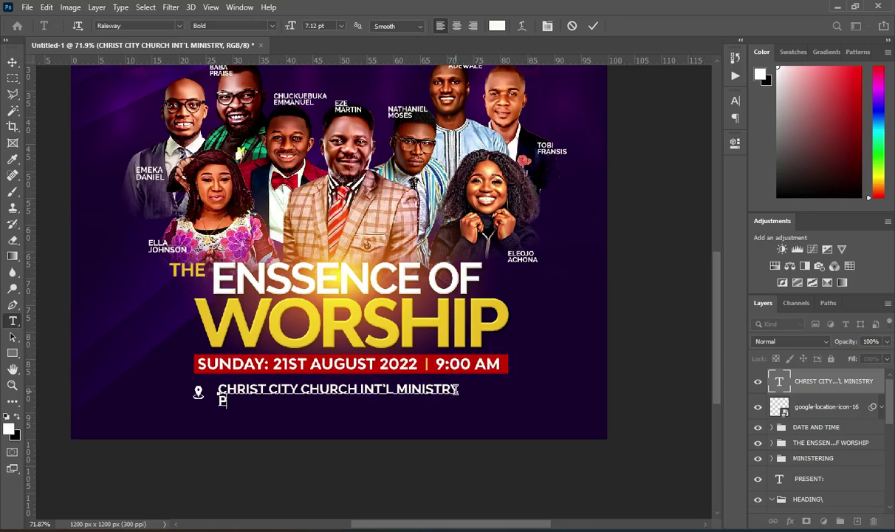
text(PLOT 00225 NO,)
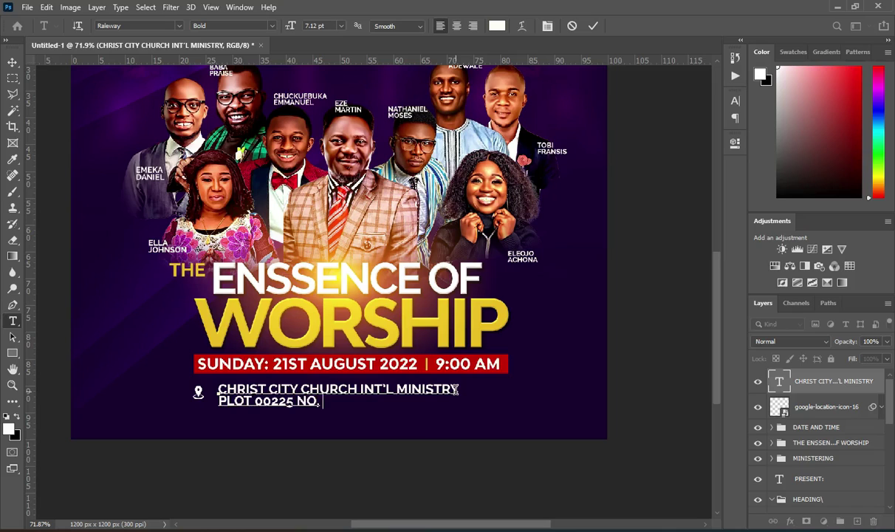
text(. 25 LIOUS STREET)
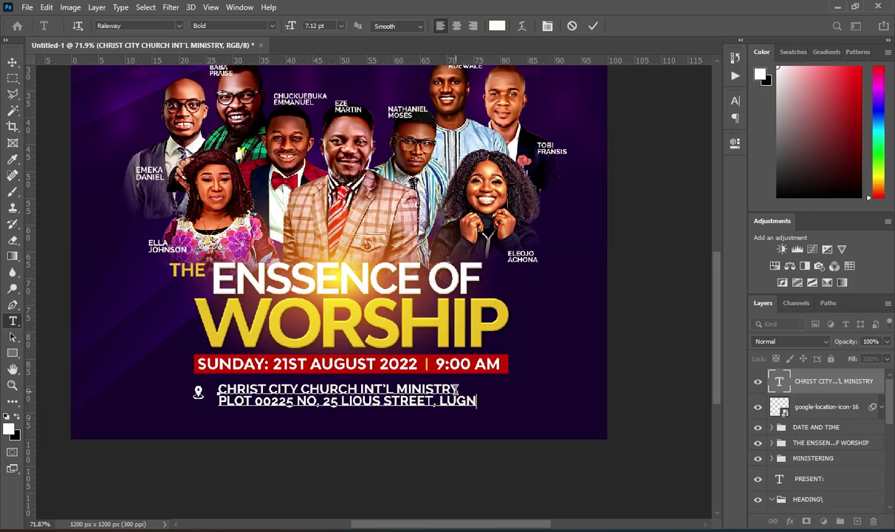
text(, LUGBE, ABUJA FCT)
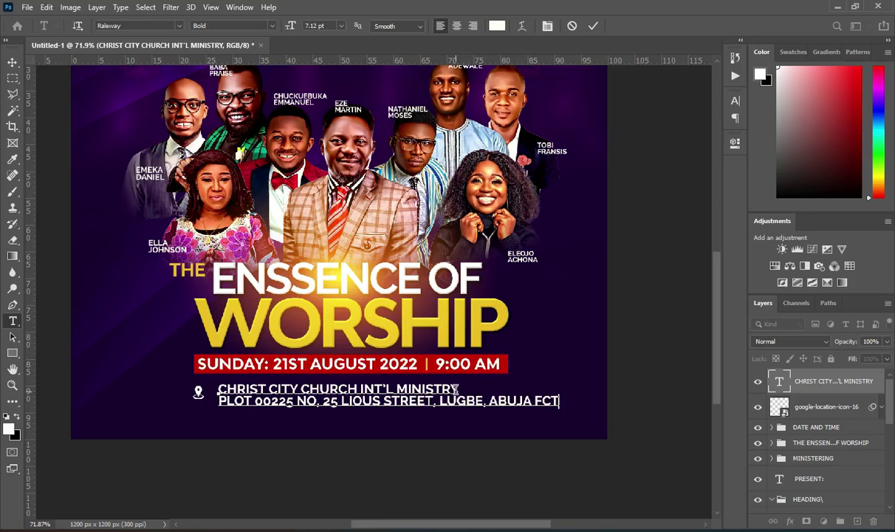
key(ctrl+Return)
click(456, 26)
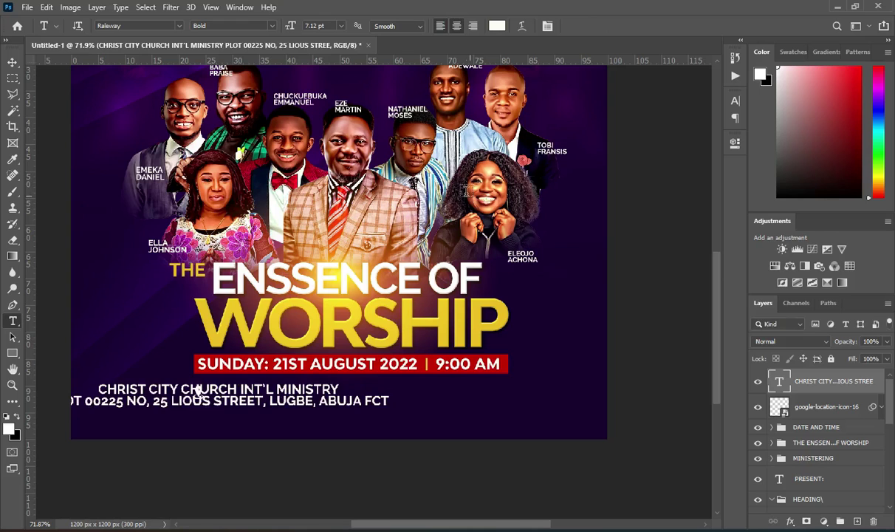
Step: Move the address text below the date bar, scale it to about 81% beside the location pin, and widen tracking
click(14, 62)
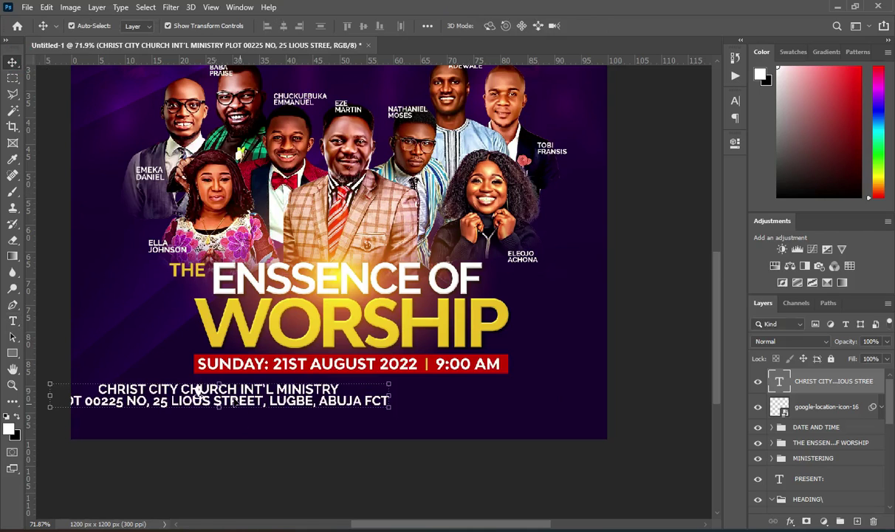
drag(236, 399, 396, 399)
key(ctrl+t)
drag(549, 407, 479, 384)
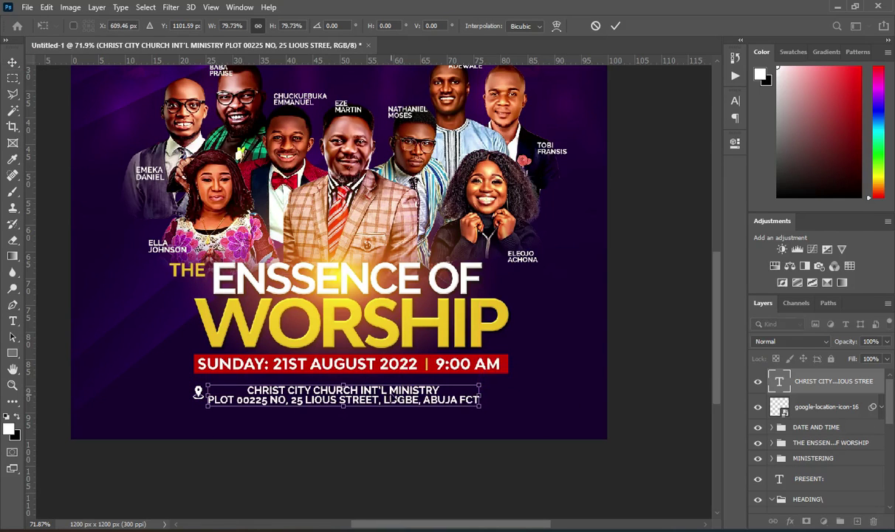
mouse_move(396, 397)
mouse_down()
mouse_move(400, 417)
mouse_move(414, 395)
mouse_up()
click(613, 26)
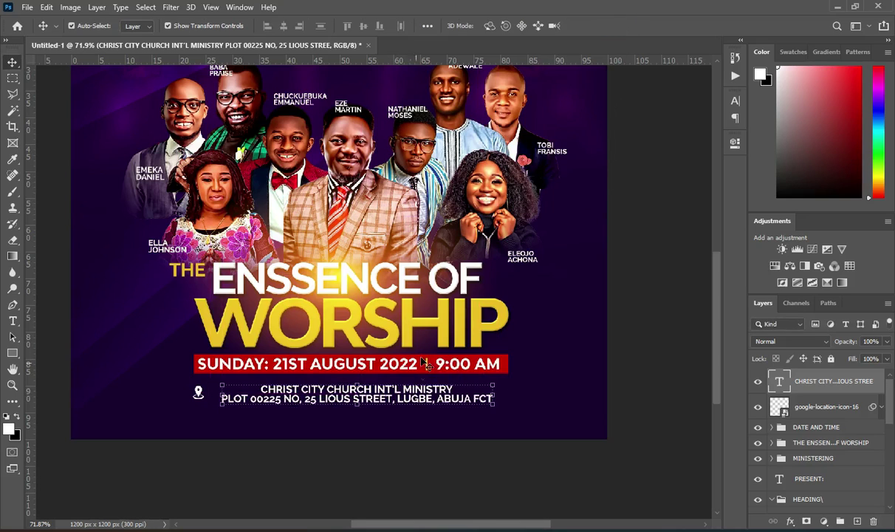
key(alt+Right)
key(alt+Right)
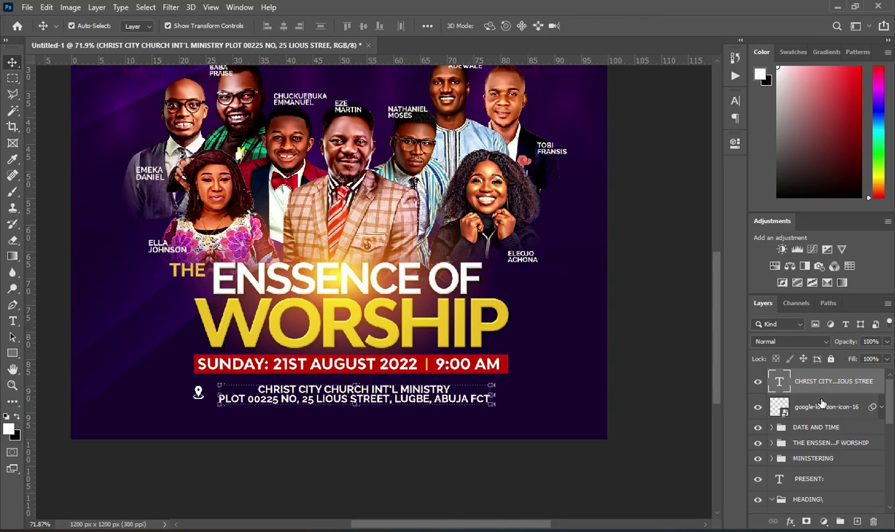
Step: Group the address text with the location pin as LOCATION and centre the group horizontally on the canvas
ctrl+click(822, 409)
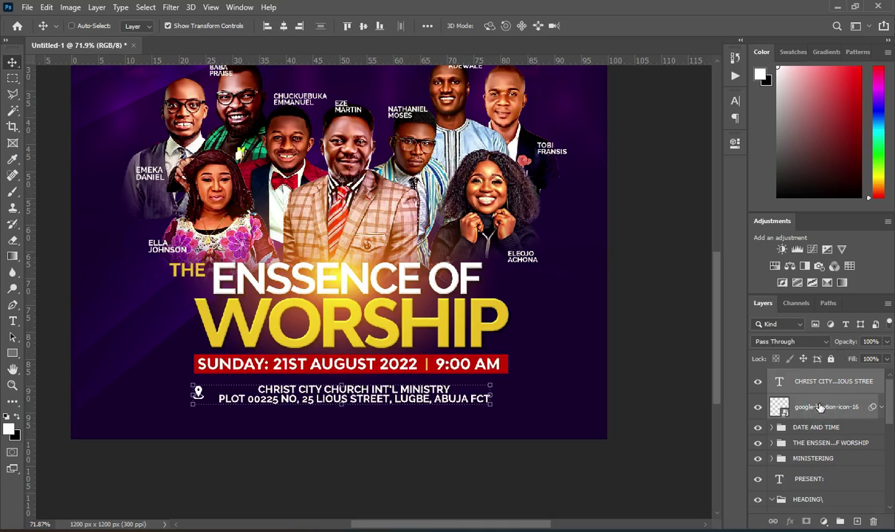
key(ctrl+g)
double_click(806, 376)
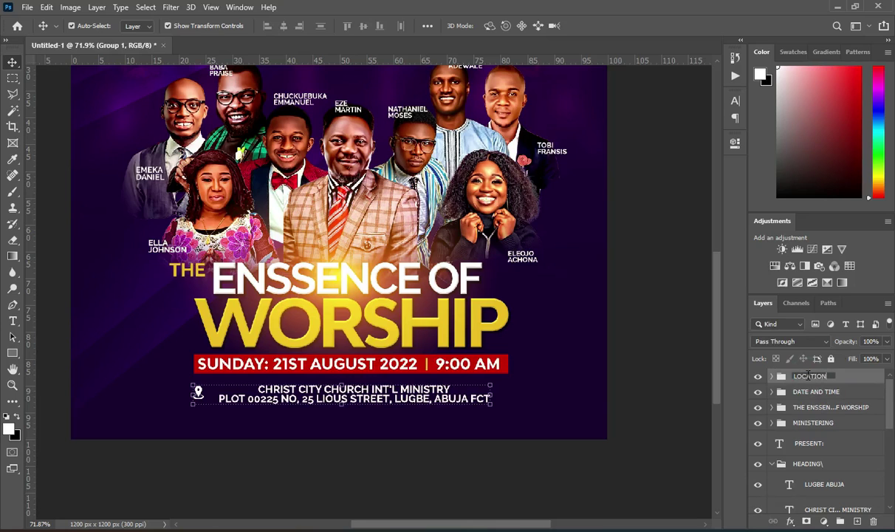
text(LOCATION)
key(Return)
key(ctrl+a)
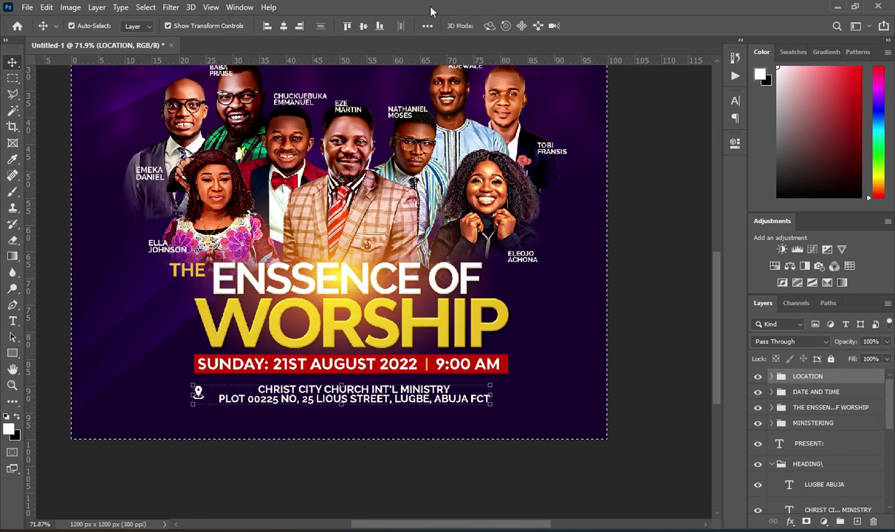
click(282, 25)
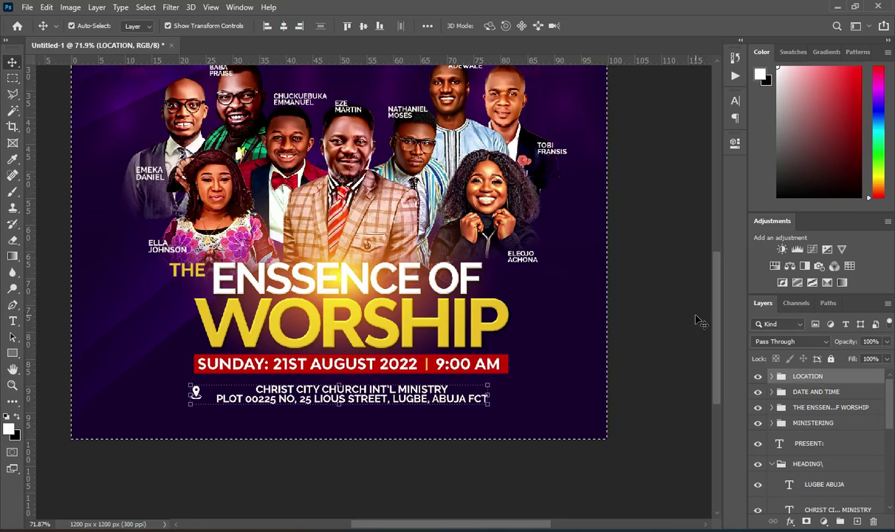
key(ctrl+d)
click(655, 298)
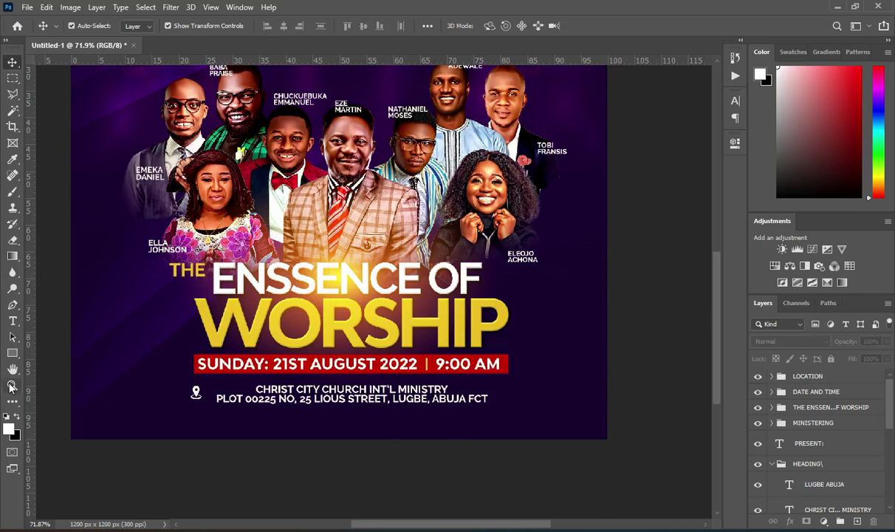
Step: Draw a full-width white rectangle bar along the flyer's bottom edge
click(12, 354)
drag(60, 410, 636, 446)
click(13, 63)
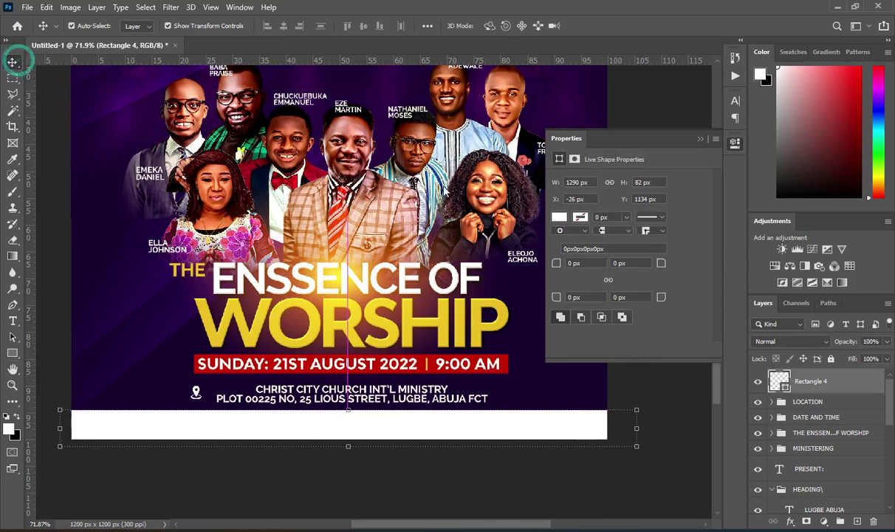
click(701, 139)
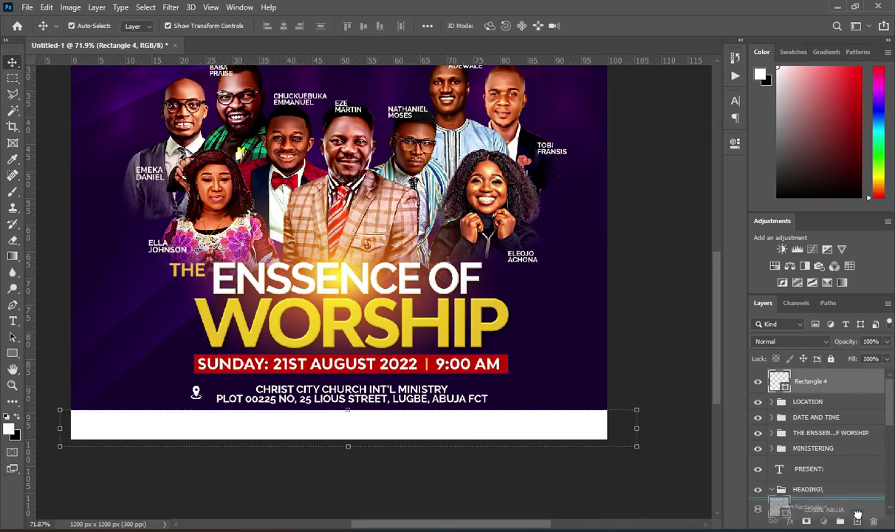
Step: Duplicate the bottom bar, nudge it down, and fill the copy with the WORSHIP title's yellow (edbf1d)
key(ctrl+j)
key(Down)
key(Down)
key(Down)
key(Down)
key(Down)
key(Down)
key(Down)
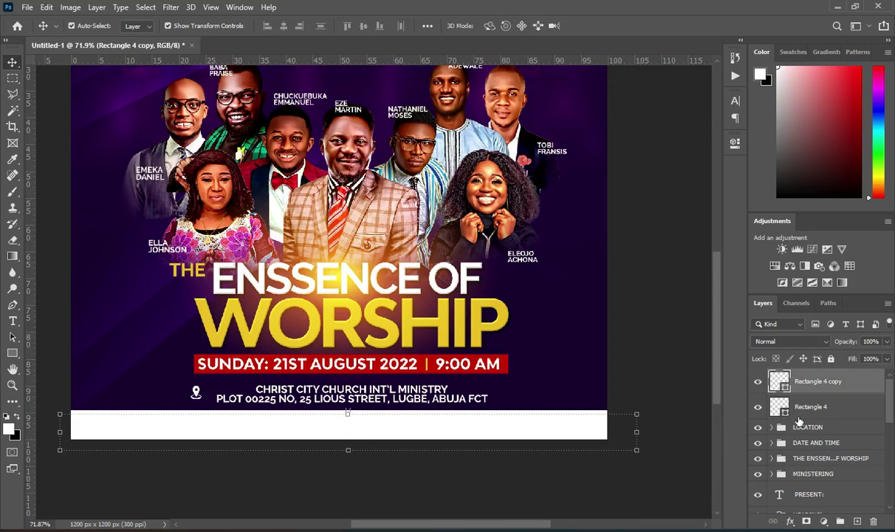
key(i)
double_click(779, 381)
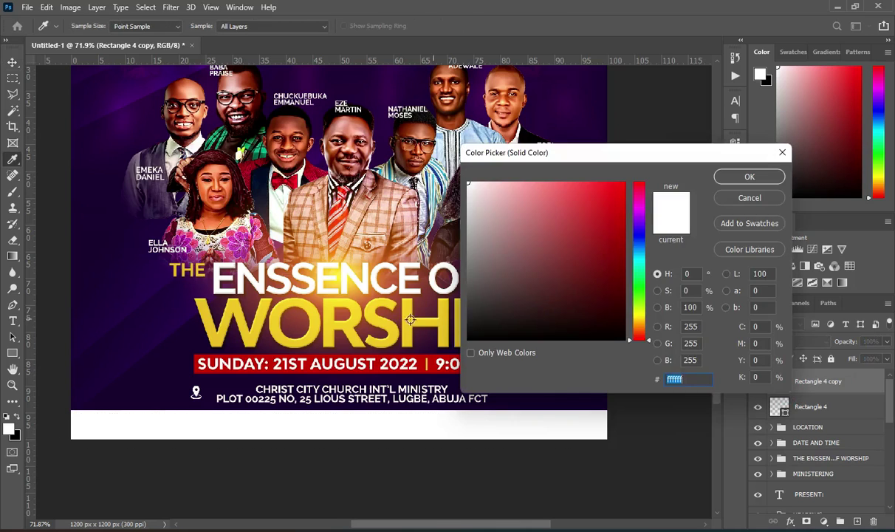
click(200, 303)
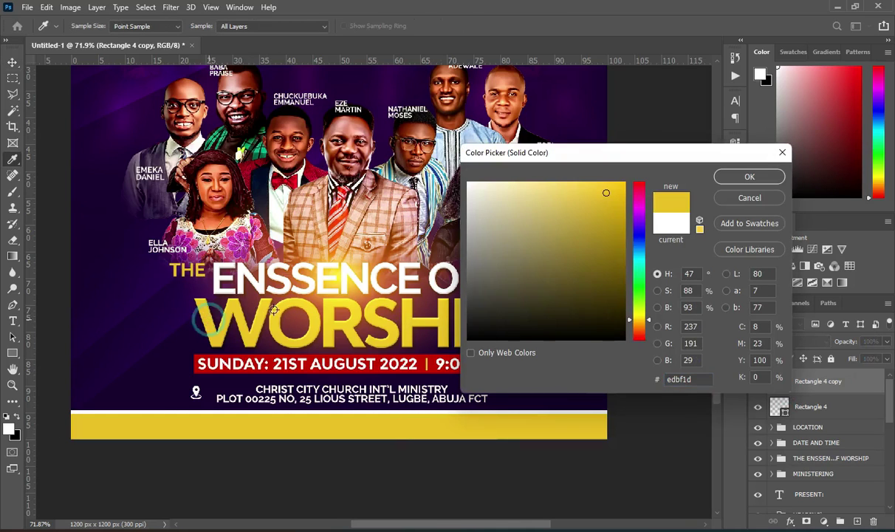
click(749, 176)
Step: Select the ministers-png-image file in the flyer's resource folder
key(alt+Tab)
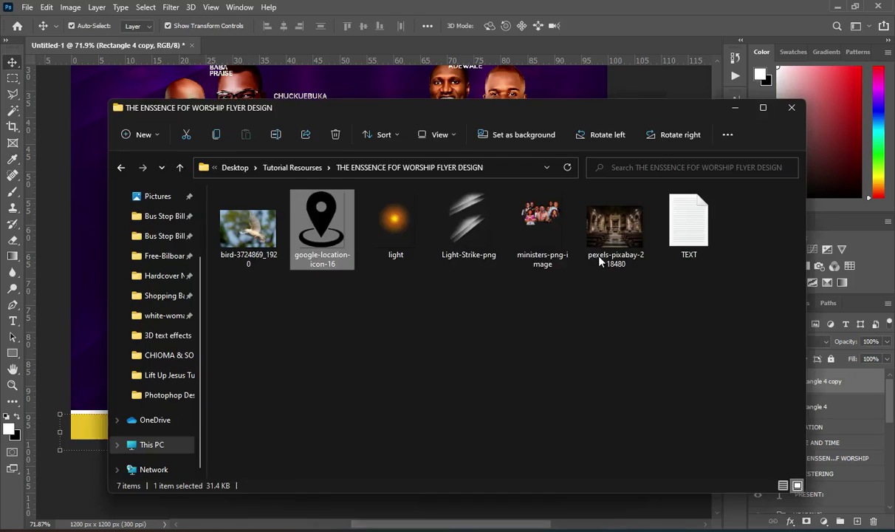
click(542, 226)
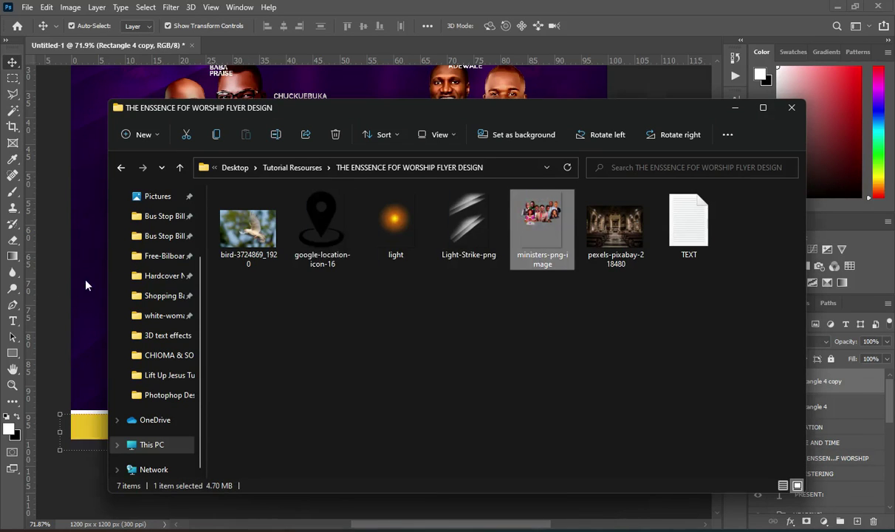
click(86, 286)
Step: Drop ministers-png-image onto the flyer, scale it to about 12.2%, and move it down over the bottom strip
drag(402, 283, 402, 283)
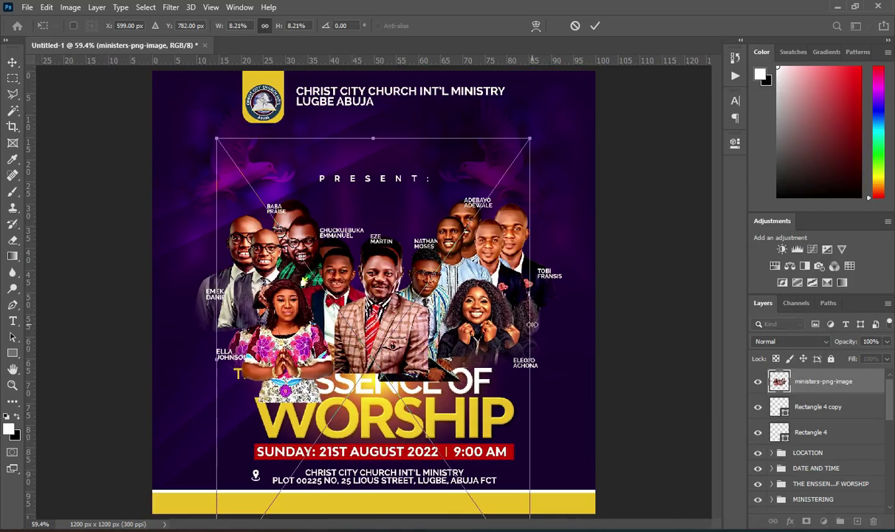
drag(532, 324, 640, 360)
drag(216, 281, 117, 270)
key(ctrl+0)
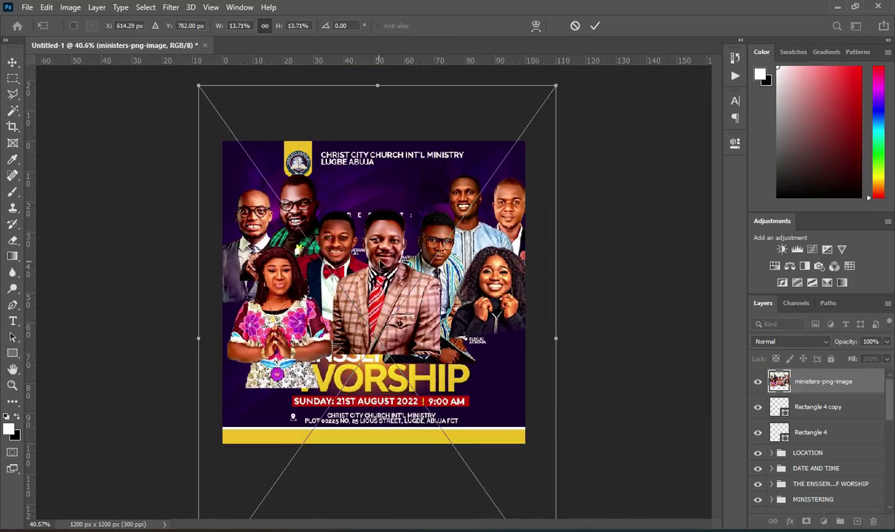
drag(381, 87, 373, 142)
key(ctrl+0)
drag(357, 346, 345, 473)
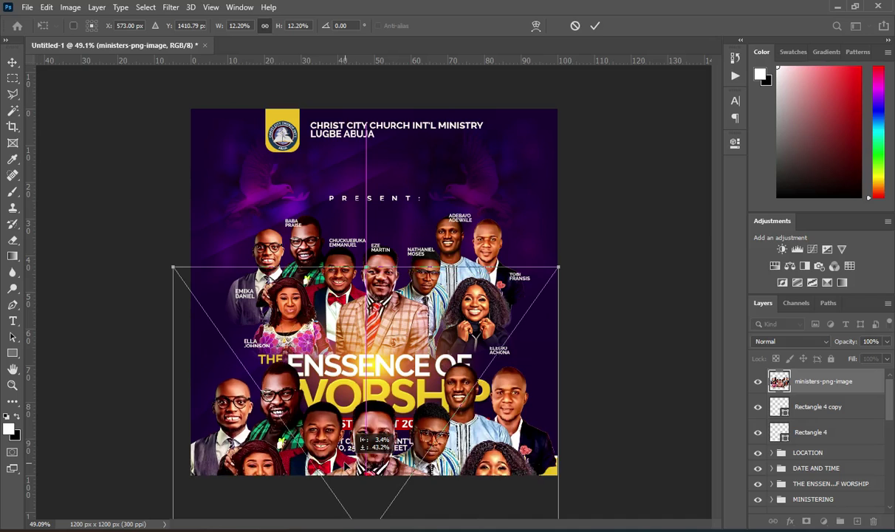
drag(356, 434, 357, 432)
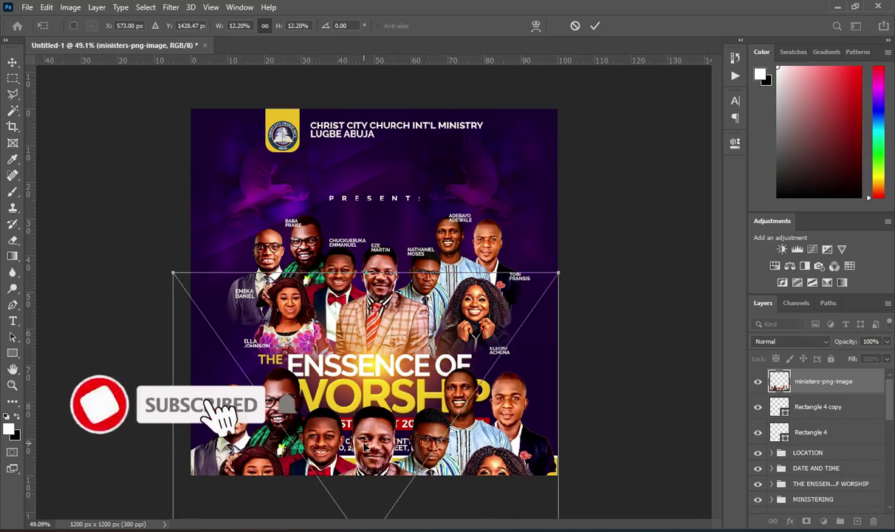
Step: Commit the ministers photo, clip it to the yellow bar, and reposition it so the faces show in the strip
click(596, 25)
right_click(820, 393)
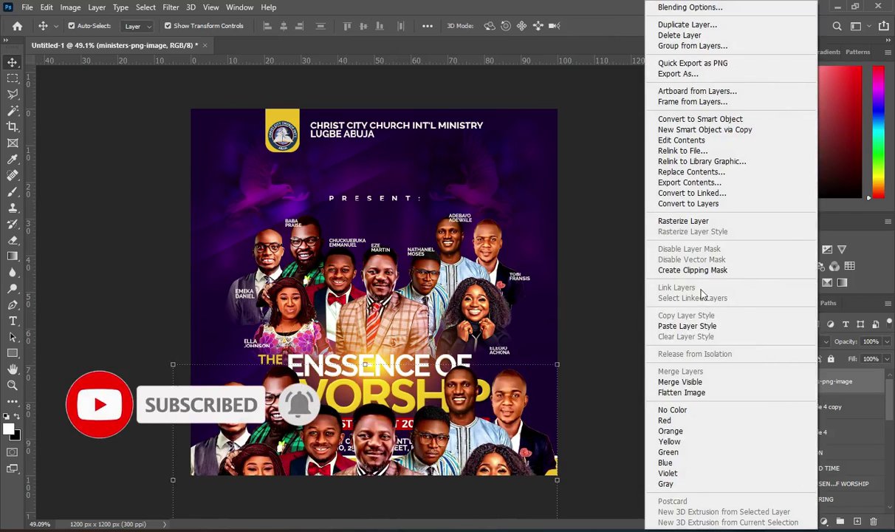
click(687, 269)
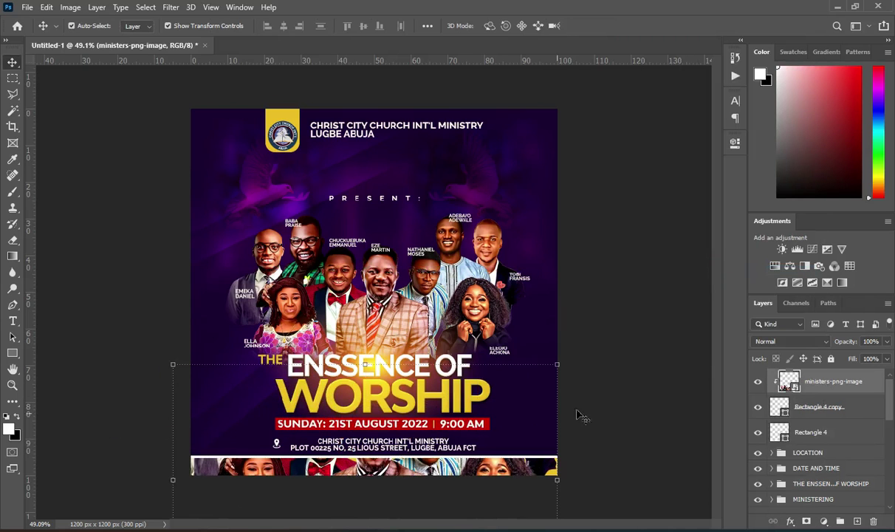
scroll(624, 412, up, 1)
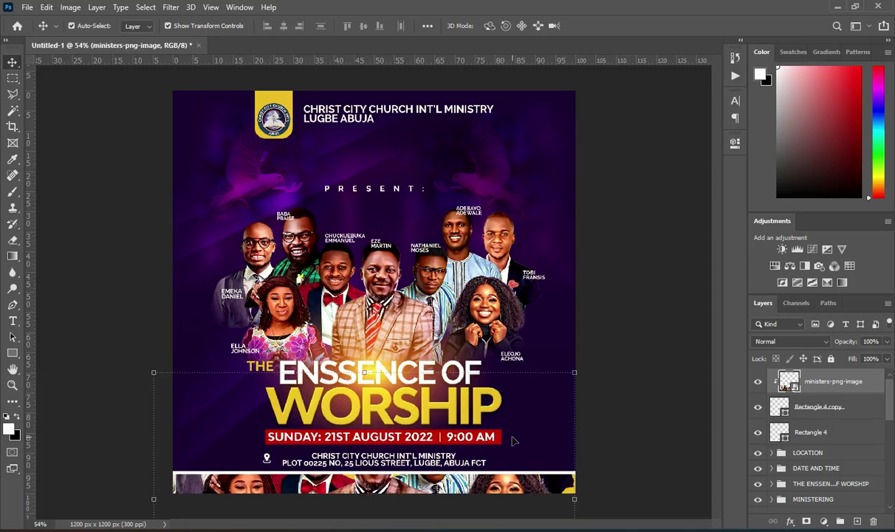
drag(575, 372, 577, 266)
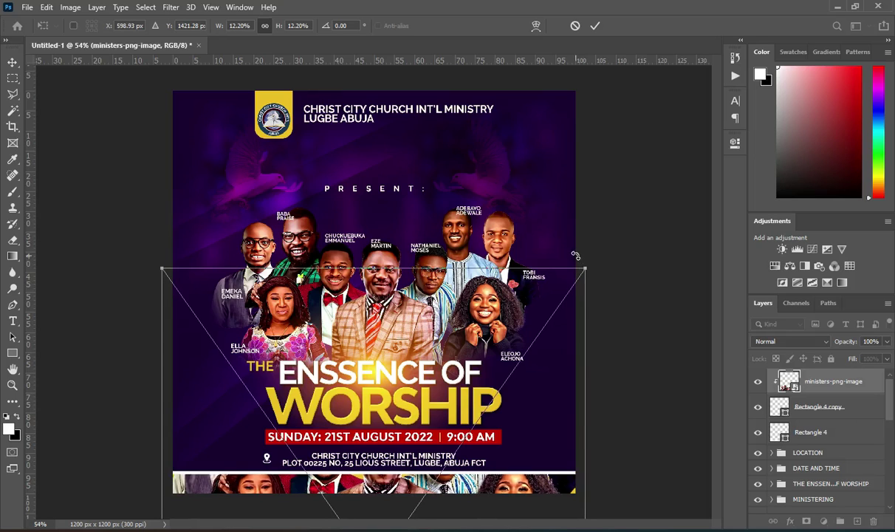
drag(575, 255, 576, 254)
Step: Commit the ministers photo adjustment and fit the whole flyer in view to check it
click(597, 25)
key(ctrl+0)
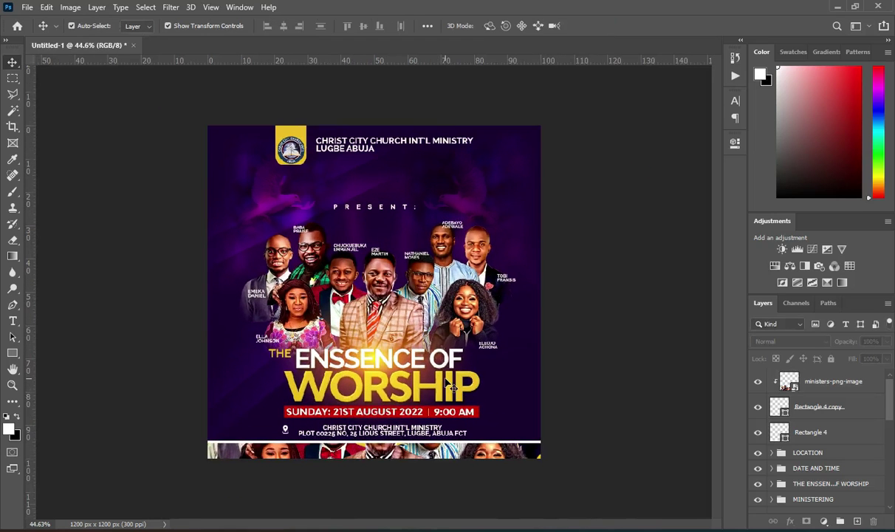
scroll(421, 352, up, 1)
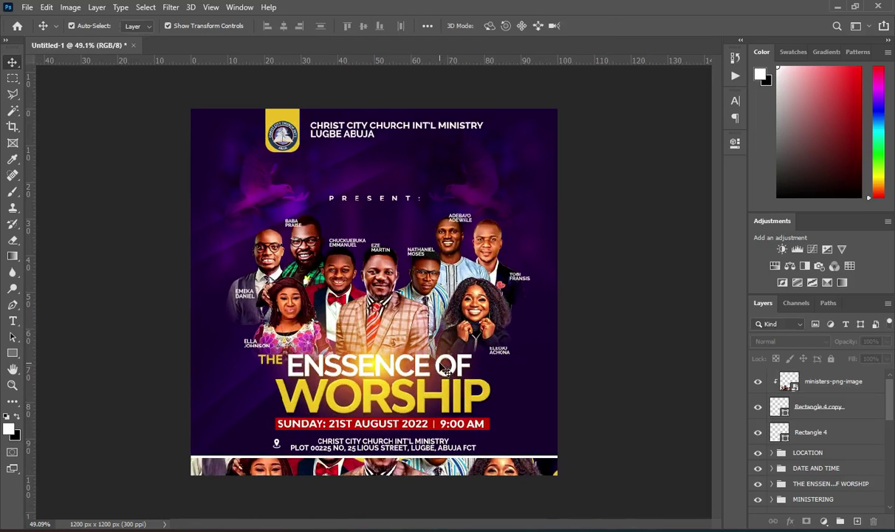
scroll(360, 240, down, 2)
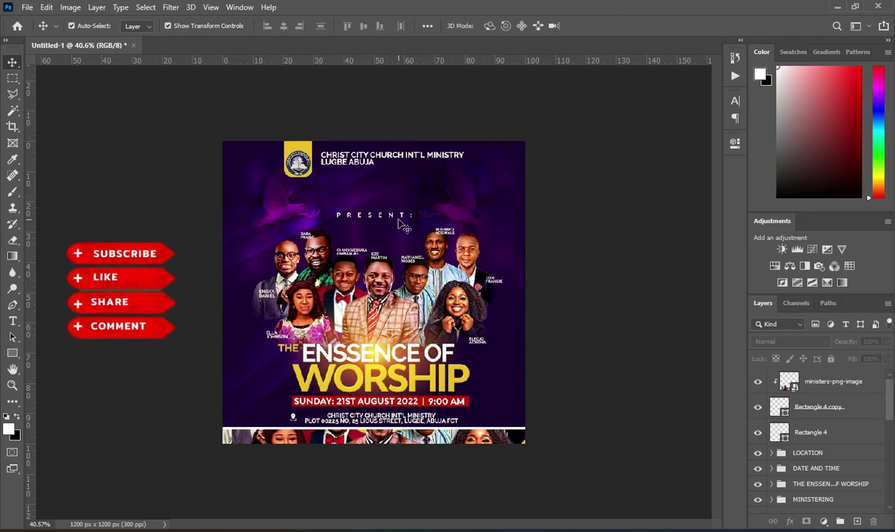
scroll(375, 222, up, 1)
scroll(384, 299, up, 1)
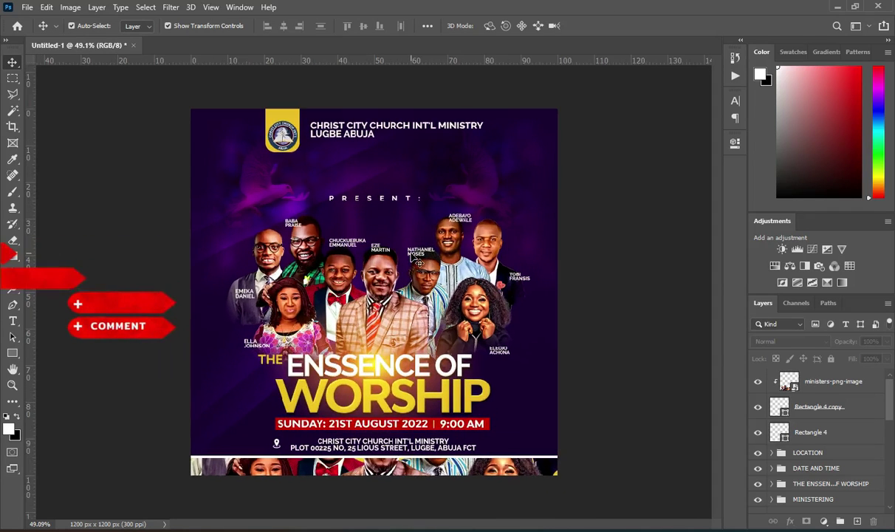